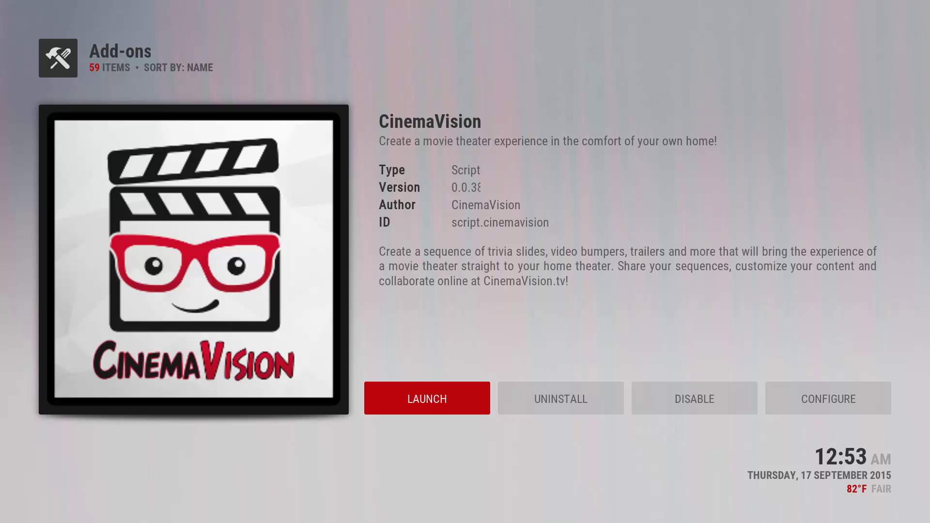
Step: Open the configuration settings of the CinemaVision add-on
key("Right")
key("Right")
key("Right")
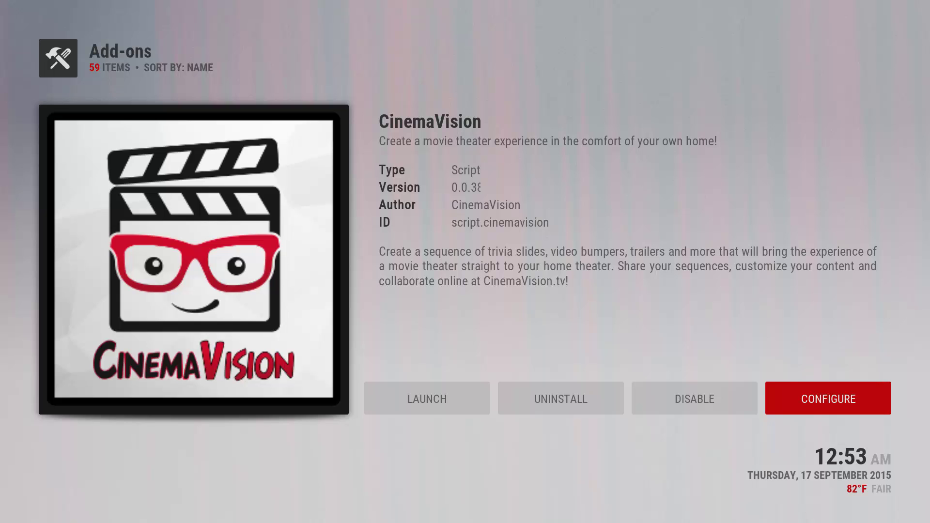
key("Return")
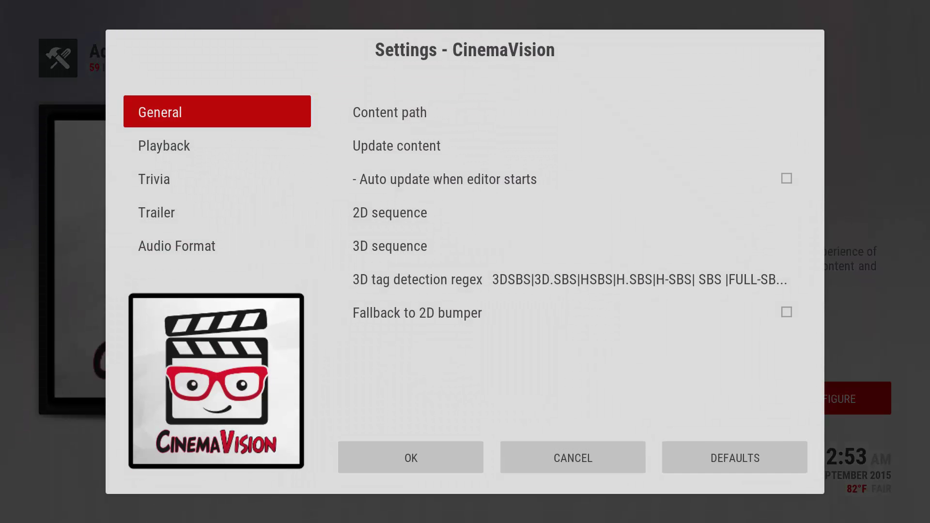
Step: Set the add-on's content path to the folder C:\Kodi\CinemaVision\
key("Right")
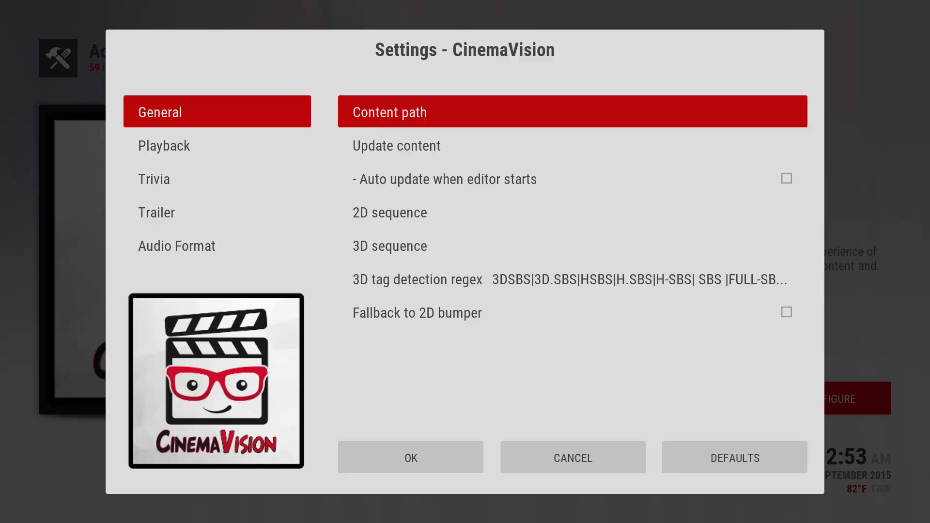
key("Return")
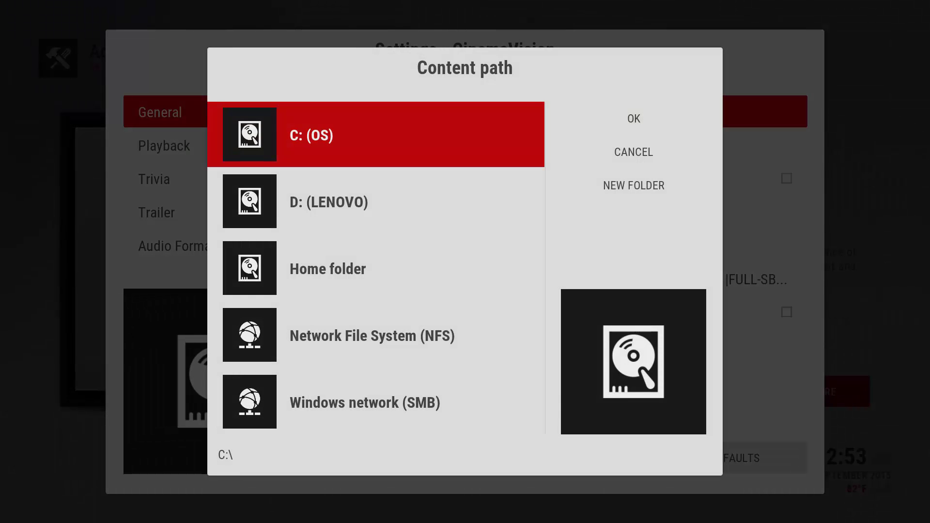
key("Return")
key("Down")
key("Return")
key("Down")
key("Down")
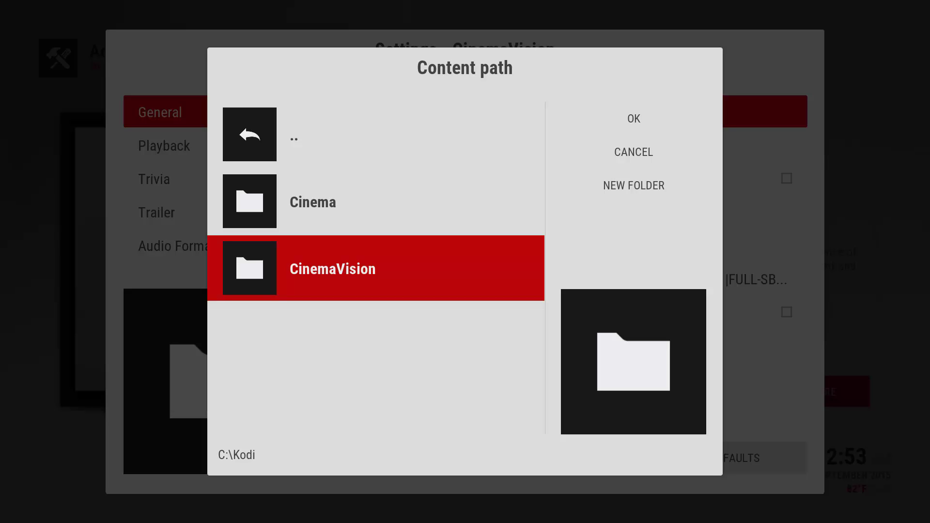
key("Return")
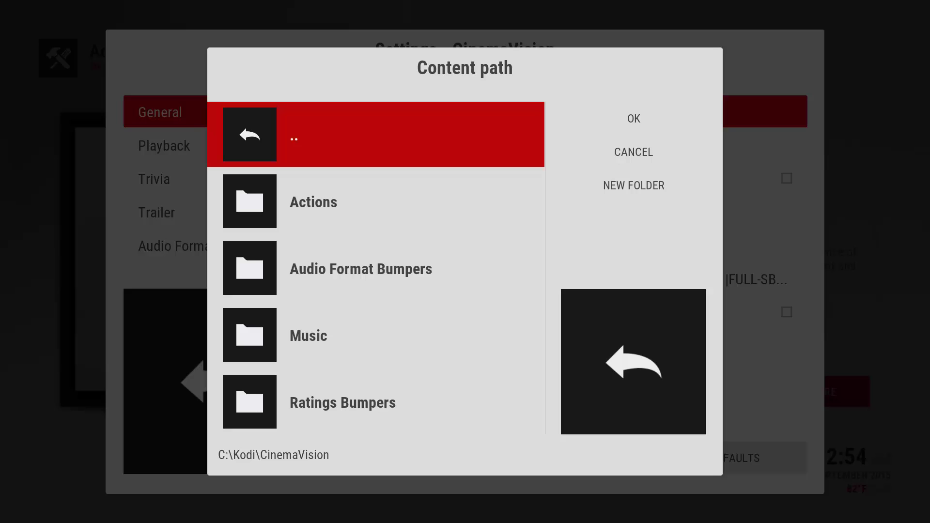
key("Right")
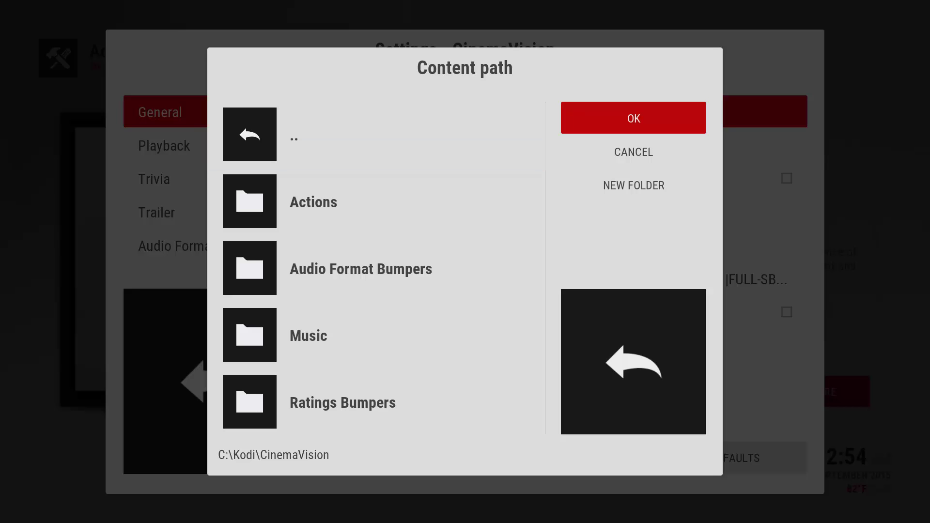
key("Return")
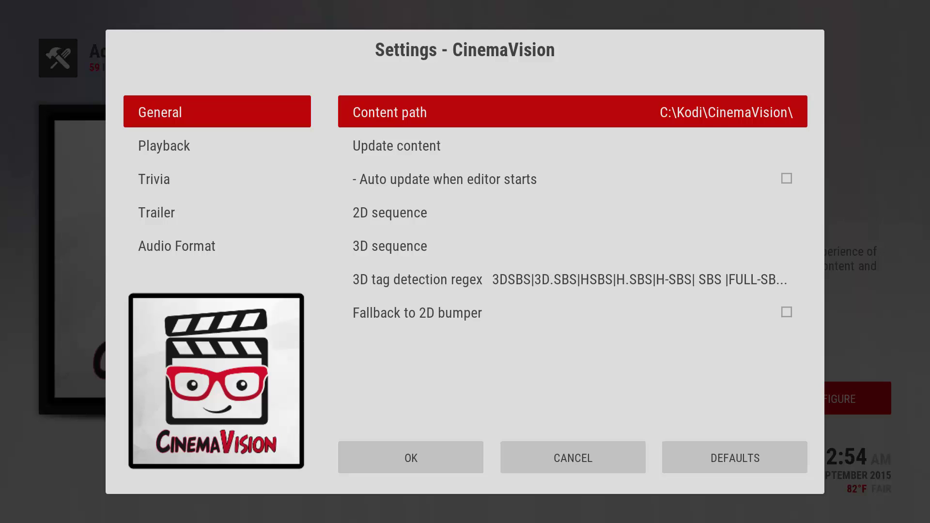
Step: Save the CinemaVision settings and close the dialog
key("Down")
key("Down")
key("Down")
key("Down")
key("Down")
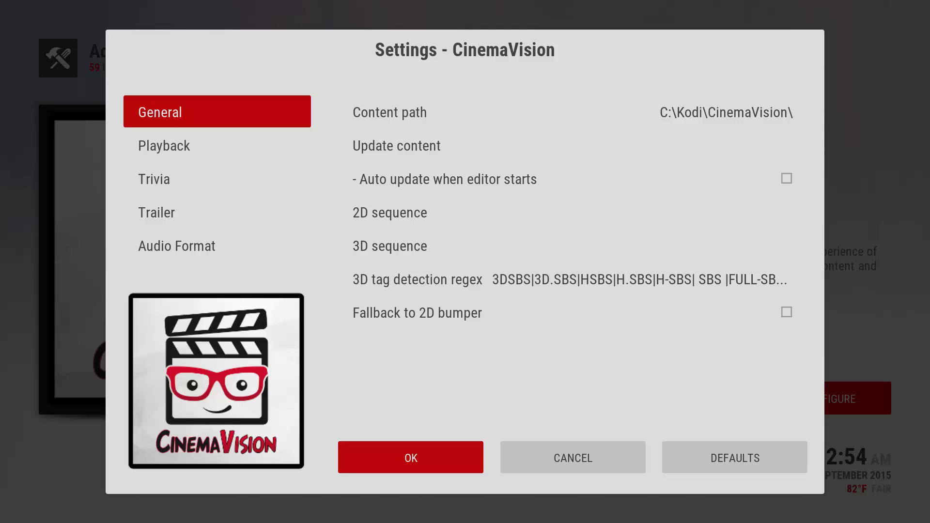
key("Return")
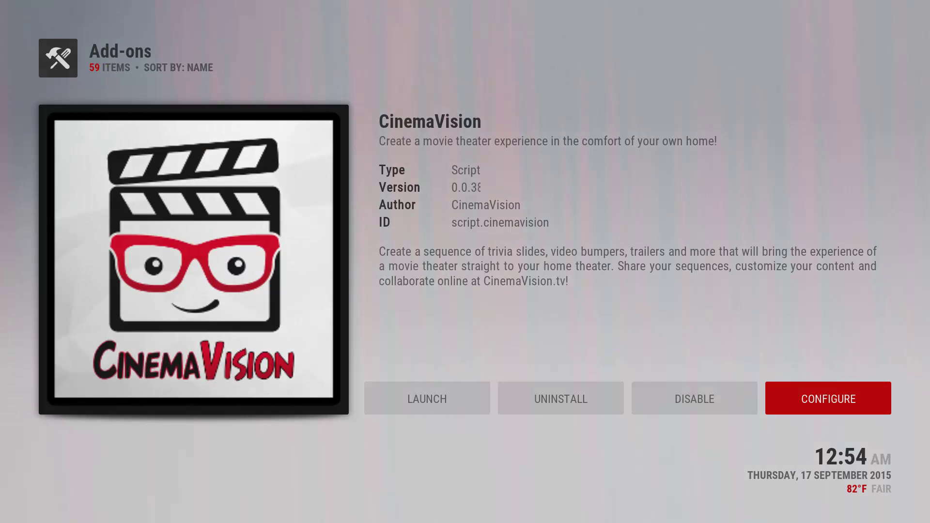
Step: Reopen the CinemaVision settings, leave full screen and switch to the File Explorer window showing the CinemaVision content folder
key("Return")
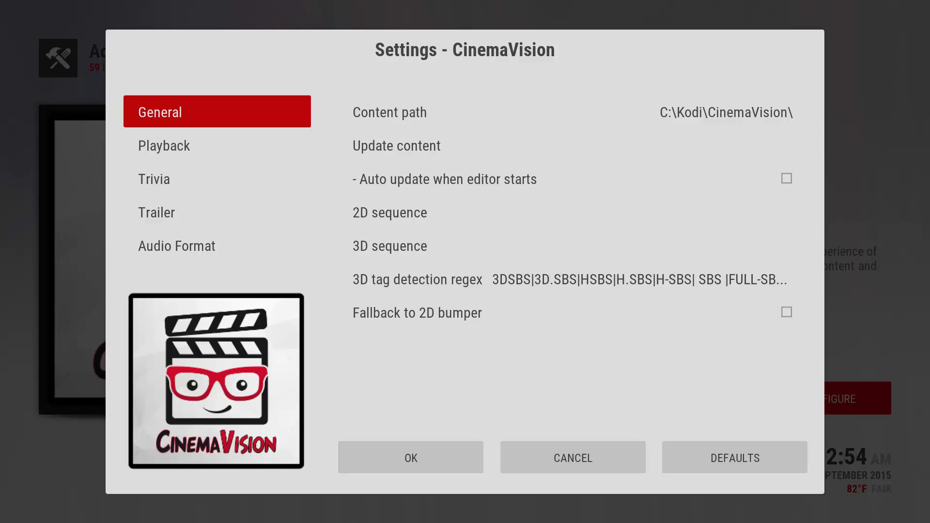
left_click(572, 112)
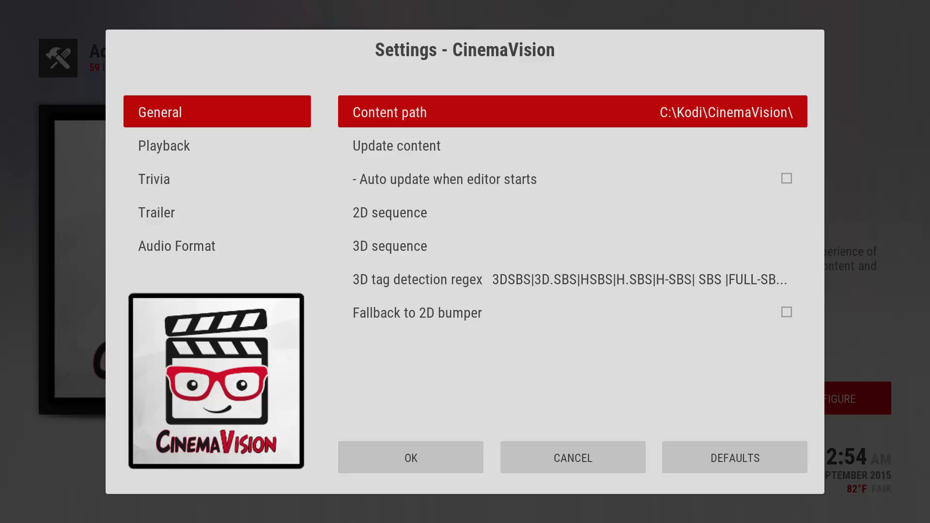
key("backslash")
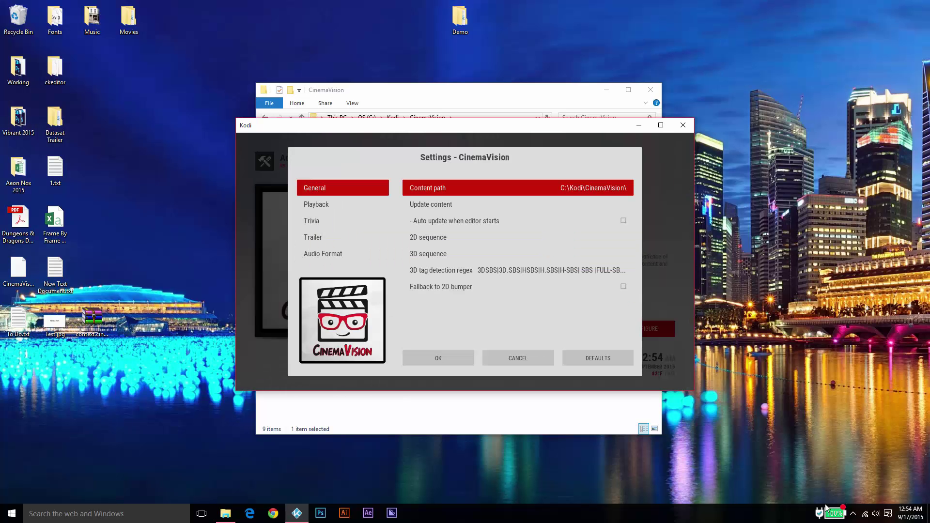
left_click(547, 402)
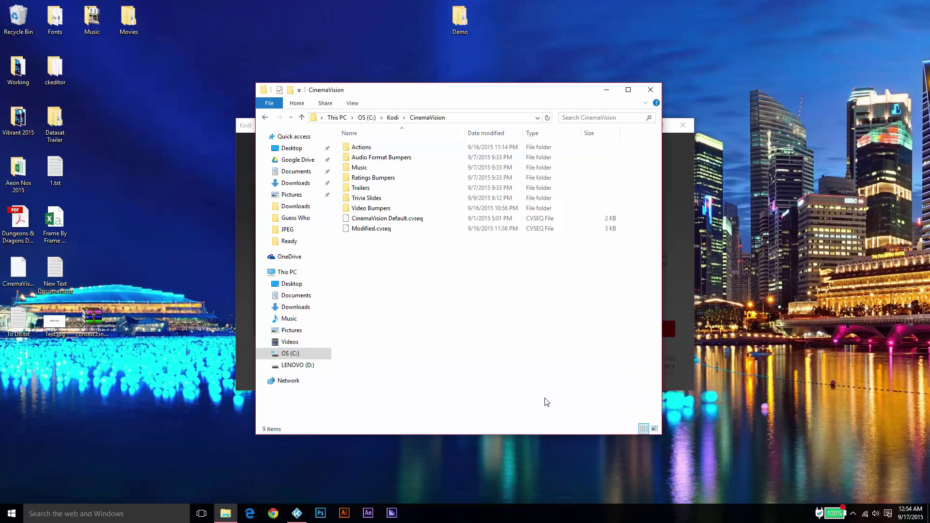
Step: Examine the Dolby Atmos and DatasatOther subfolders of Audio Format Bumpers, and return to the CinemaVision folder
double_click(403, 160)
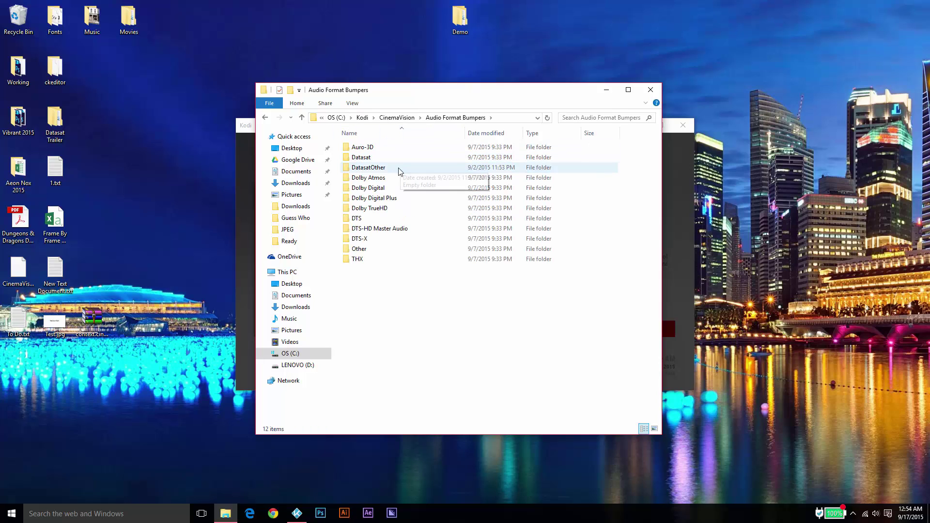
double_click(392, 180)
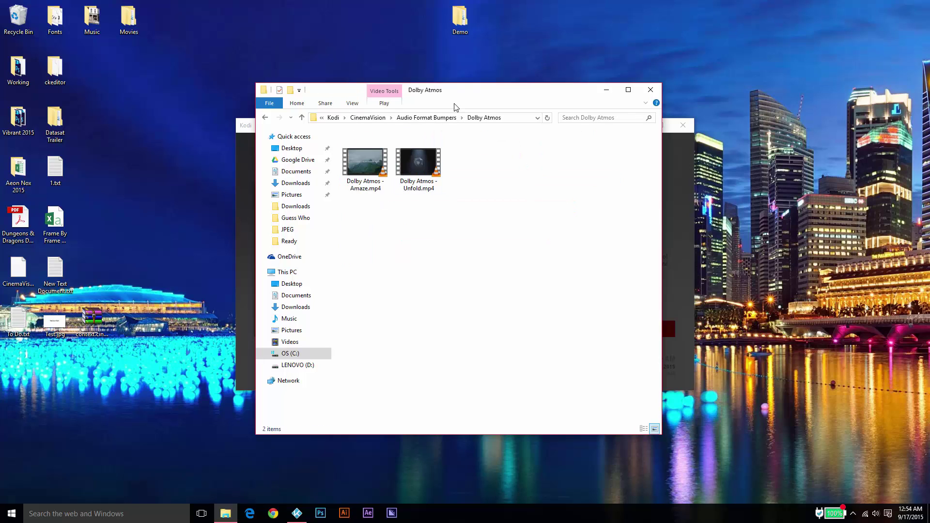
left_click(441, 118)
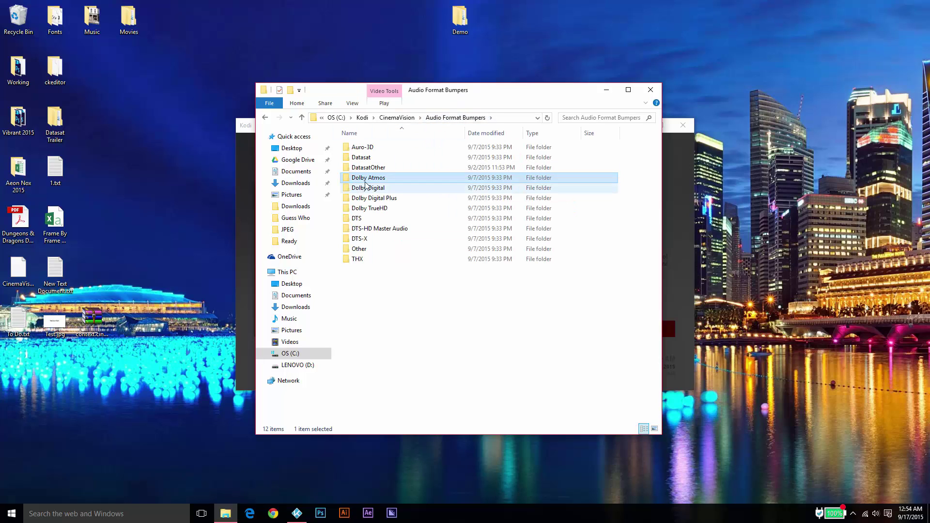
double_click(375, 168)
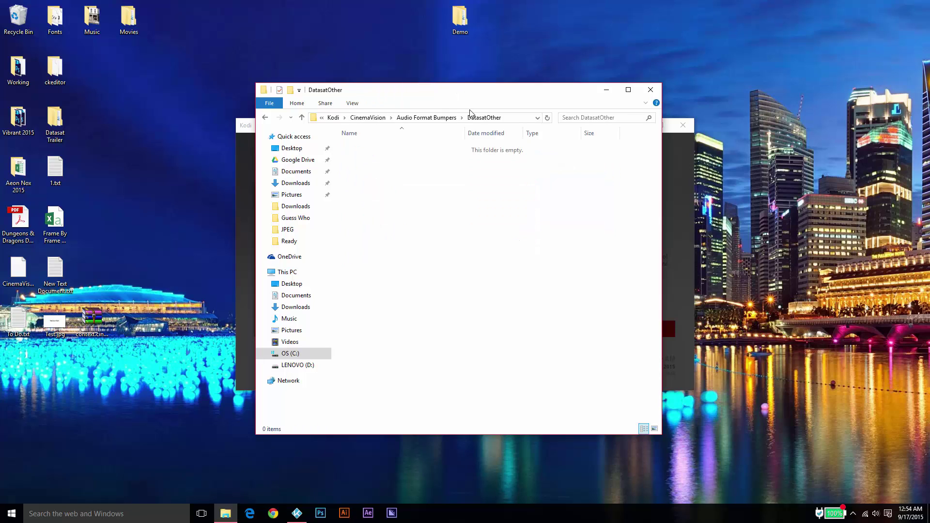
left_click(427, 122)
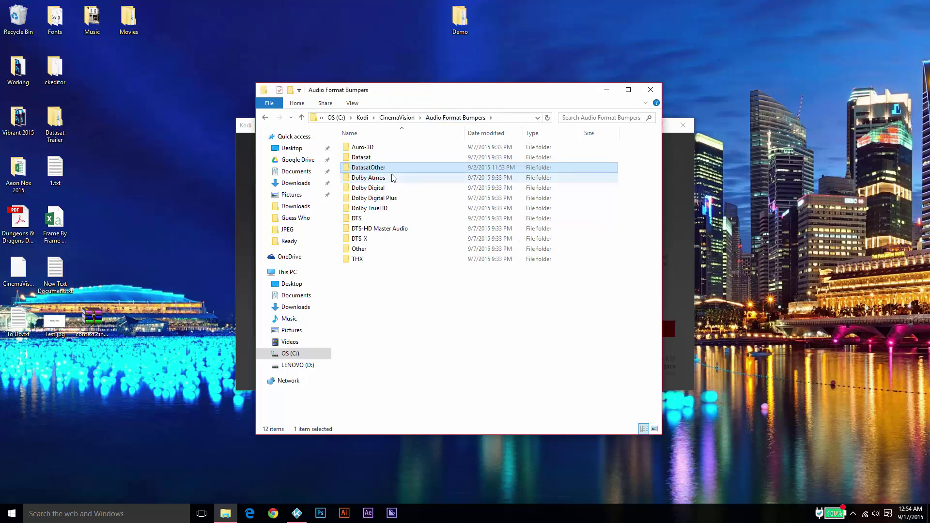
left_click(396, 118)
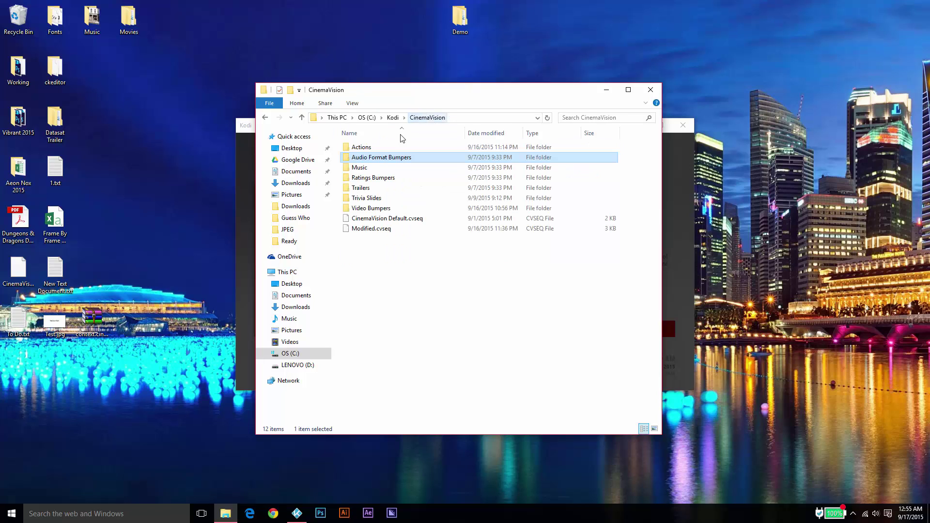
Step: Look through the Video Bumpers and Trivia Slides folders, returning to the CinemaVision folder
double_click(381, 208)
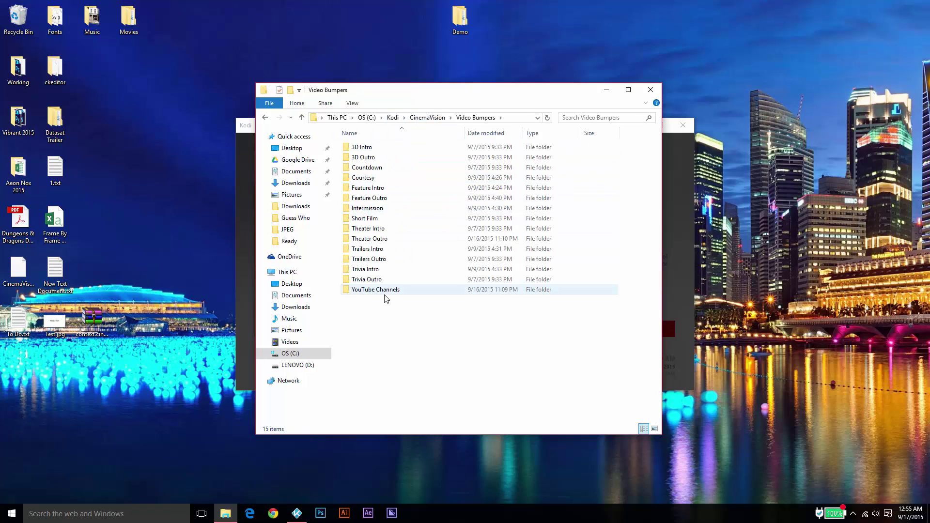
left_click(427, 117)
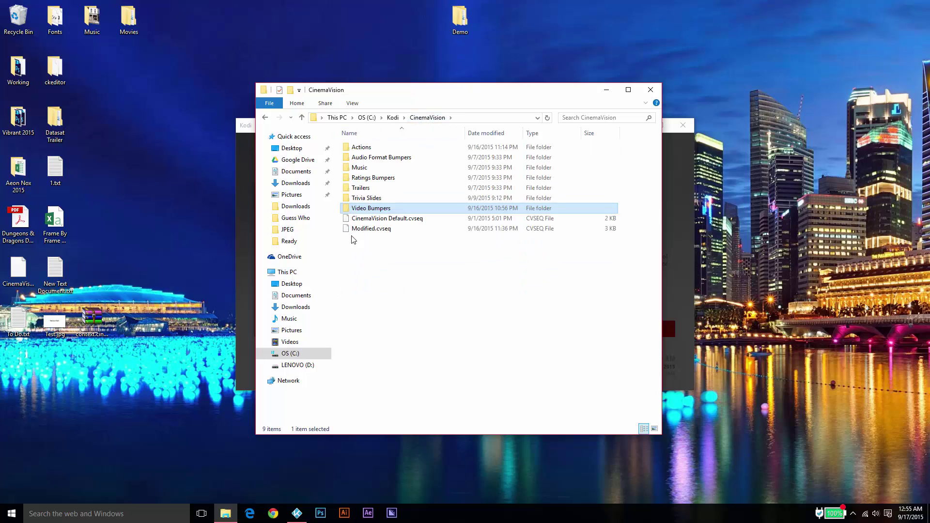
double_click(359, 199)
left_click(414, 117)
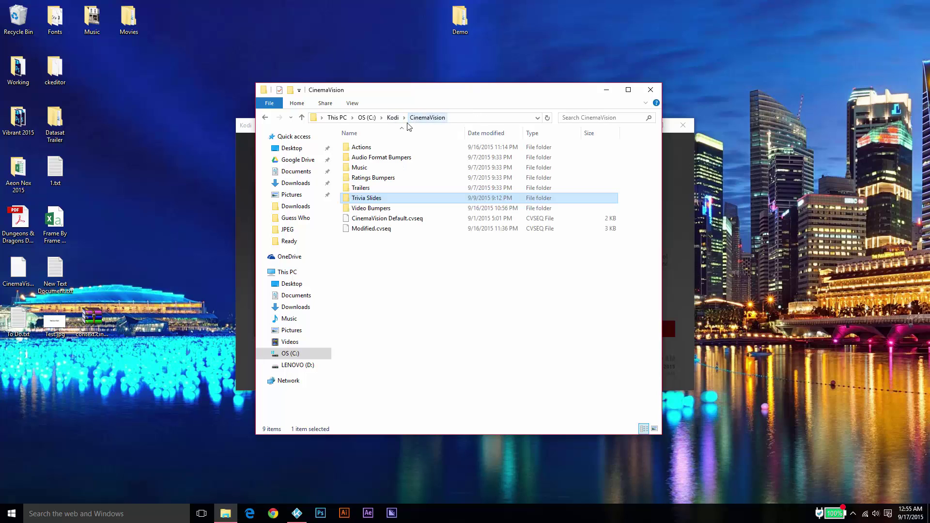
Step: Examine the MPAA folder inside Ratings Bumpers, return to the CinemaVision folder and switch back to Kodi
double_click(361, 180)
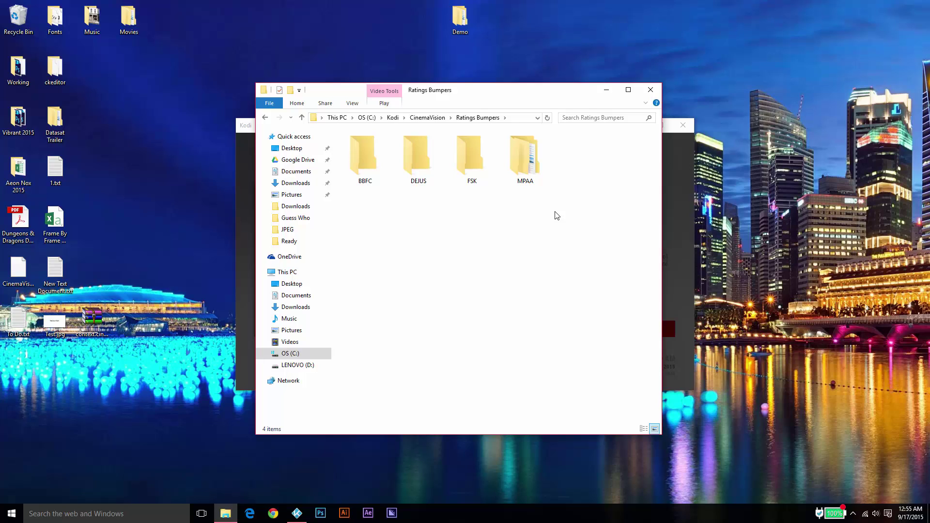
left_click(526, 168)
double_click(526, 167)
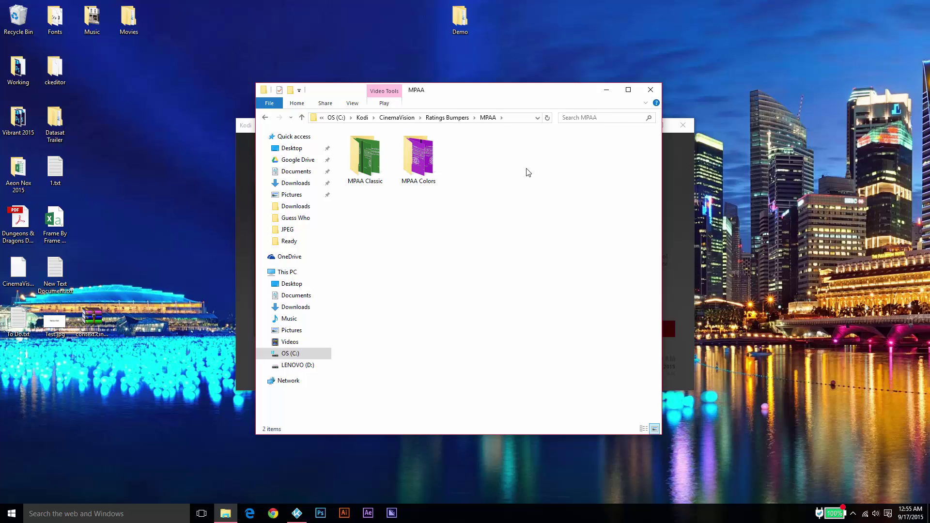
key("alt+Left")
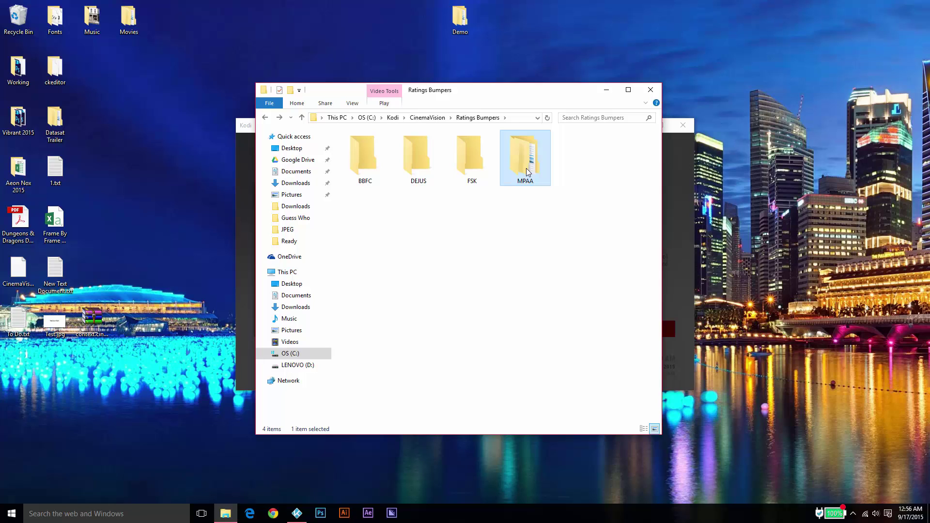
key("BackSpace")
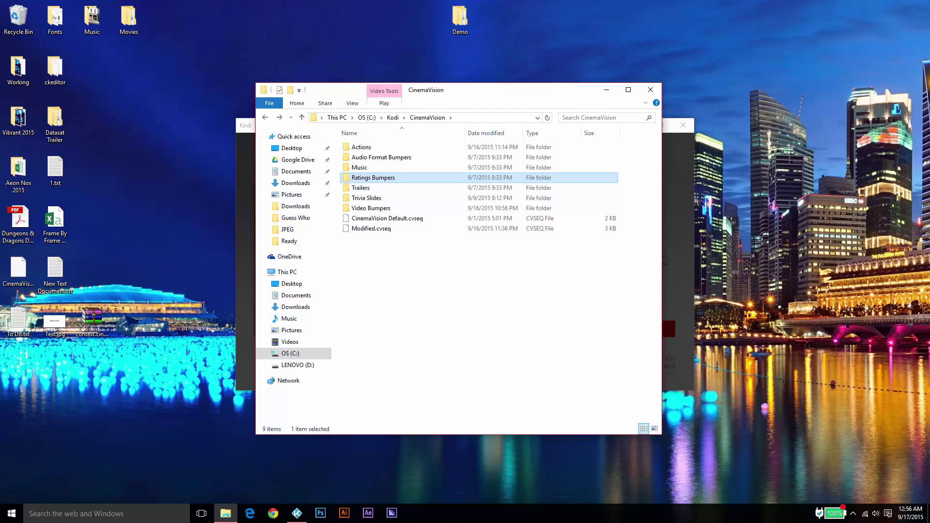
key("alt+Tab")
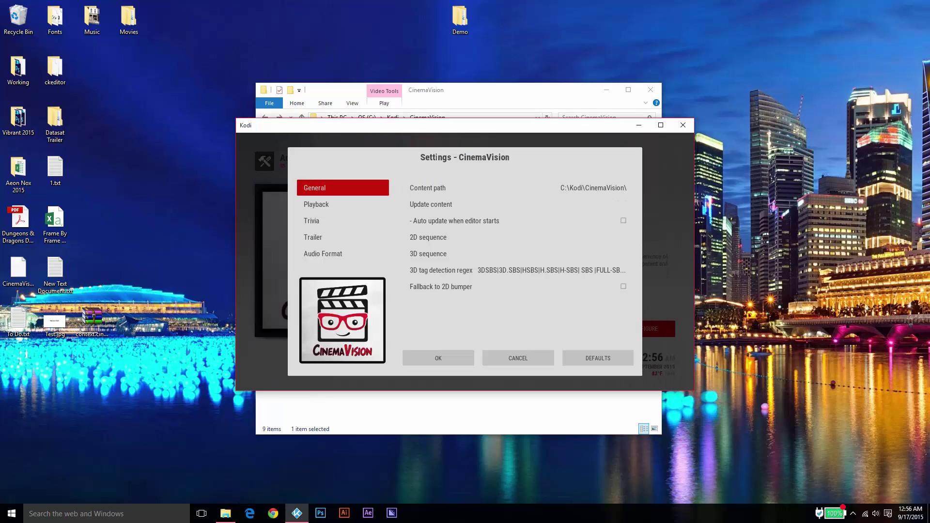
key("Right")
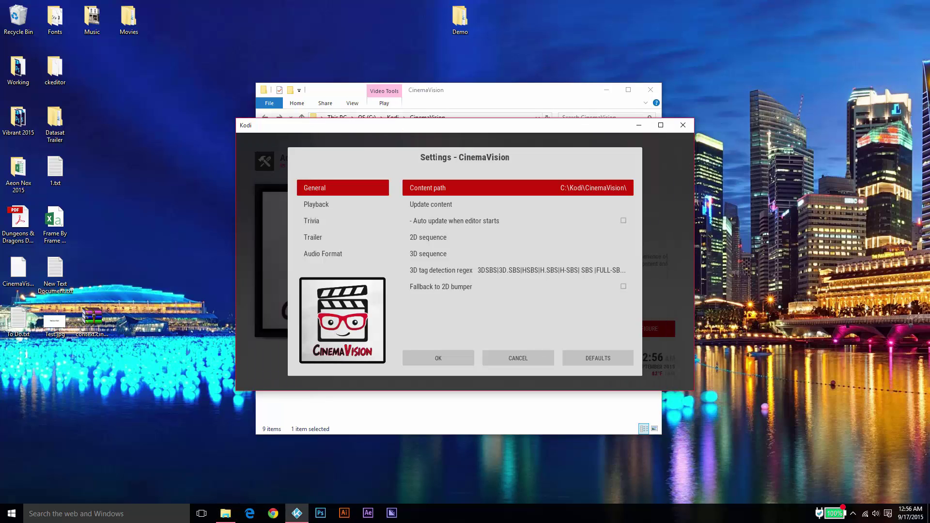
key("Down")
key("Down")
key("Return")
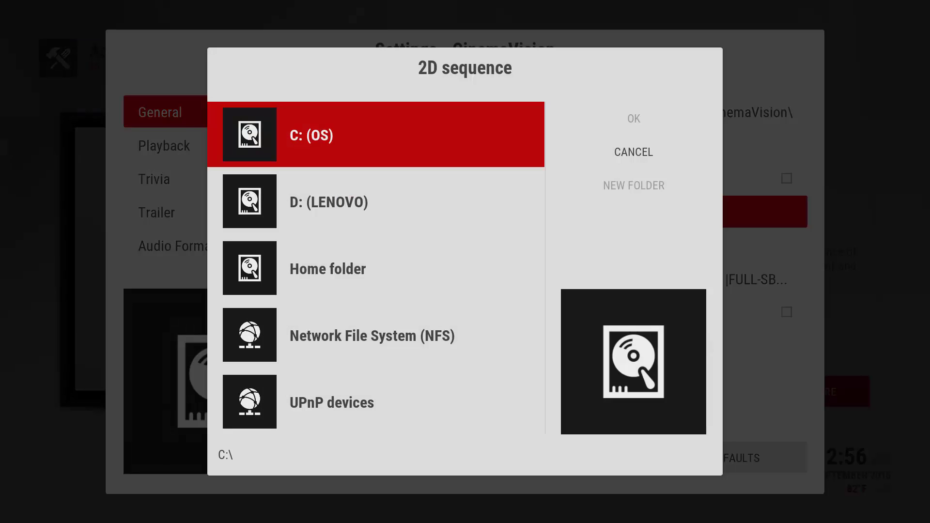
key("Escape")
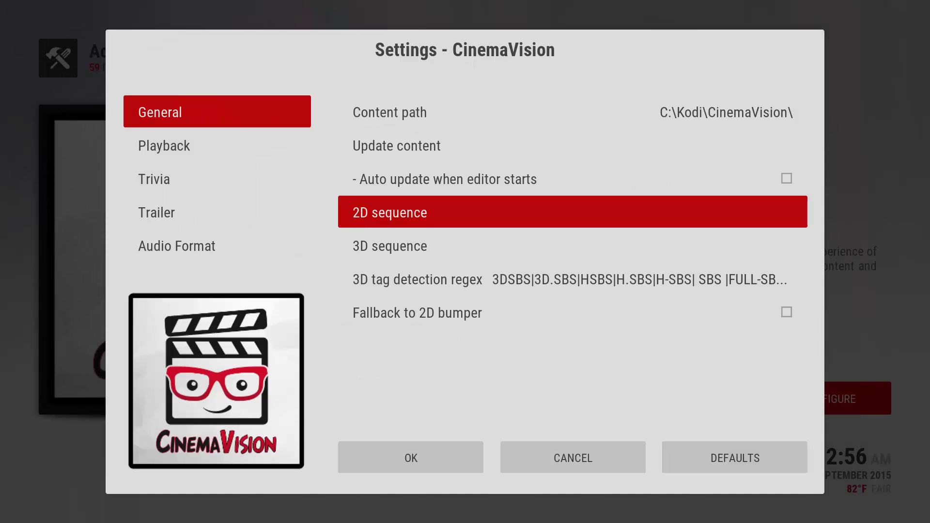
Step: Run the content update from the CinemaVision general settings to load the content folder
key("Up")
key("Up")
key("Escape")
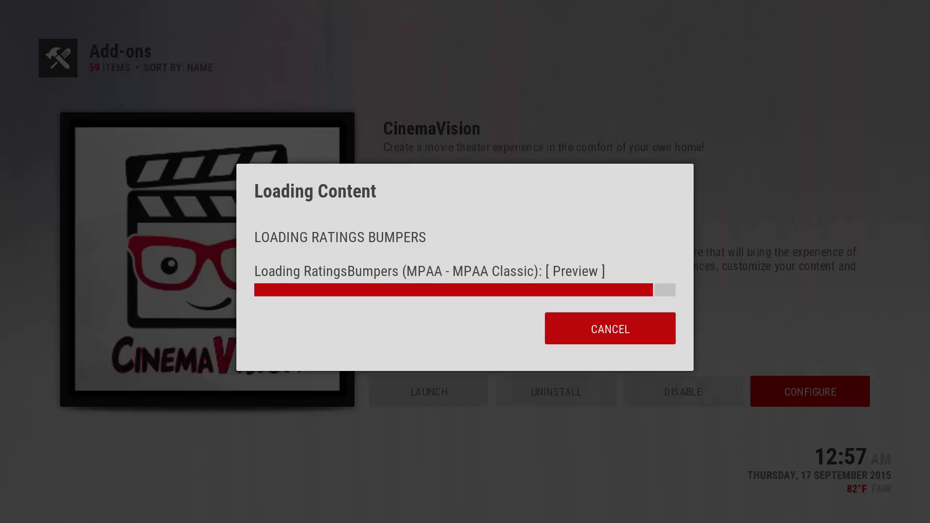
Step: Reopen the CinemaVision configuration and enable automatic content update when the editor starts
key("Return")
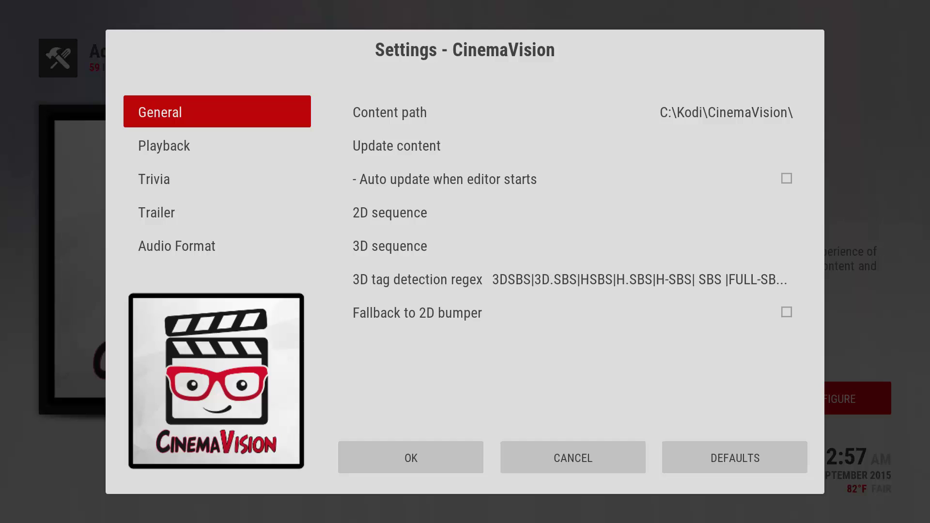
key("Right")
key("Down")
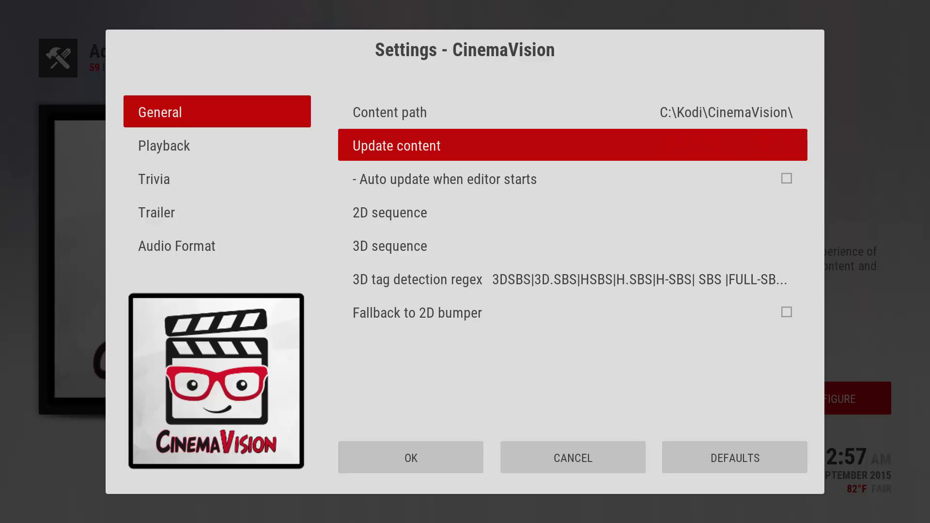
key("Down")
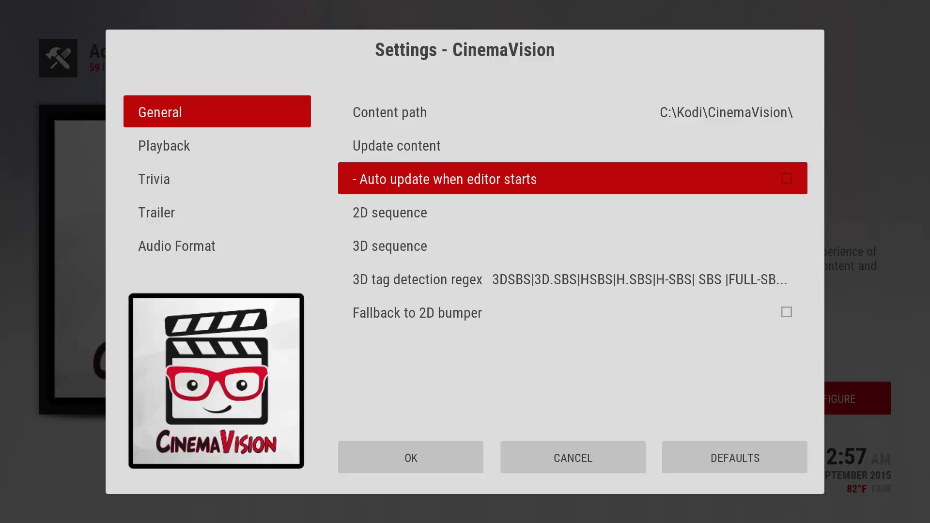
key("Return")
key("Down")
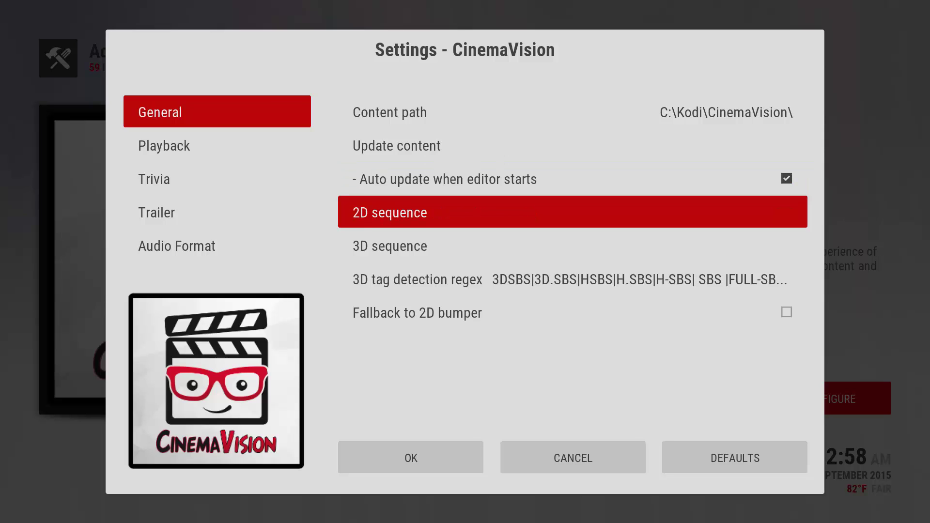
Step: Review the 2D sequence and 3D sequence entries in the general settings
key("Down")
key("Up")
key("Down")
key("Up")
key("Up")
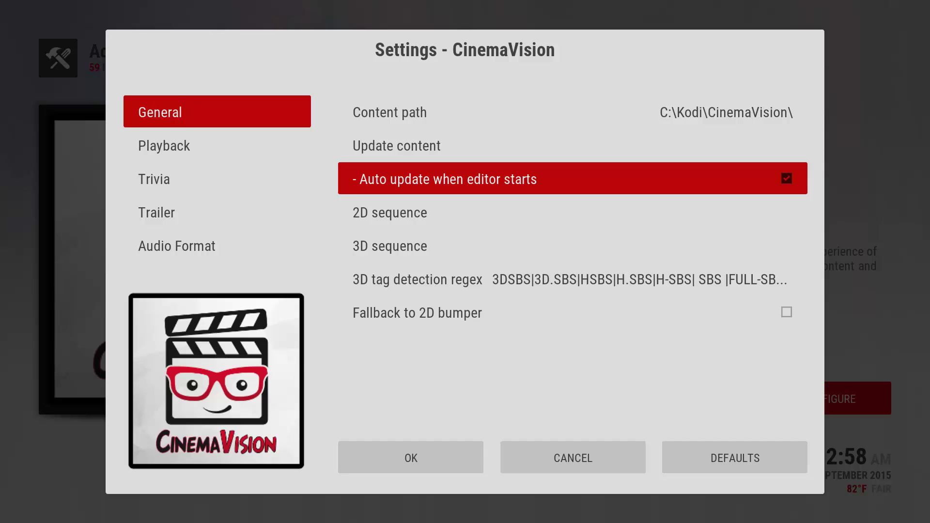
Step: Go to the Playback settings and review the Allow video skipping and Hide queue dialog options
key("Left")
key("Down")
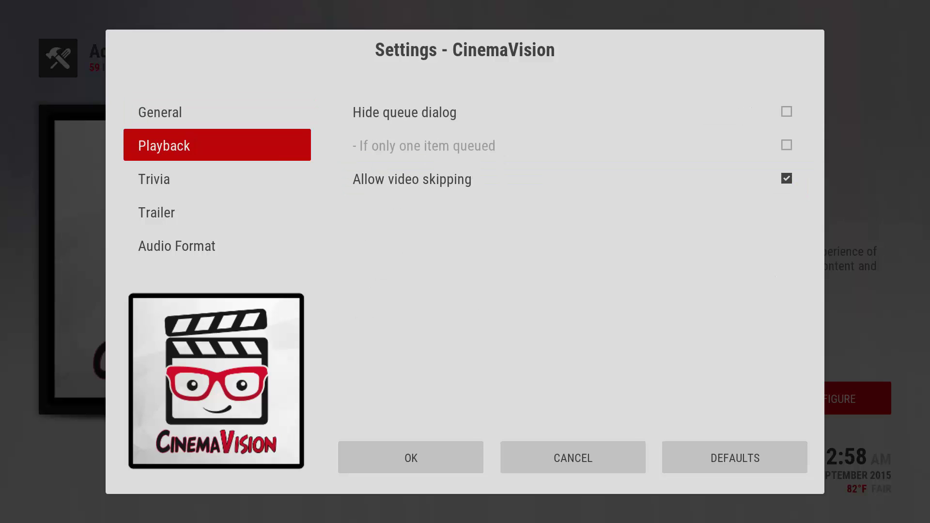
key("Right")
key("Up")
key("Up")
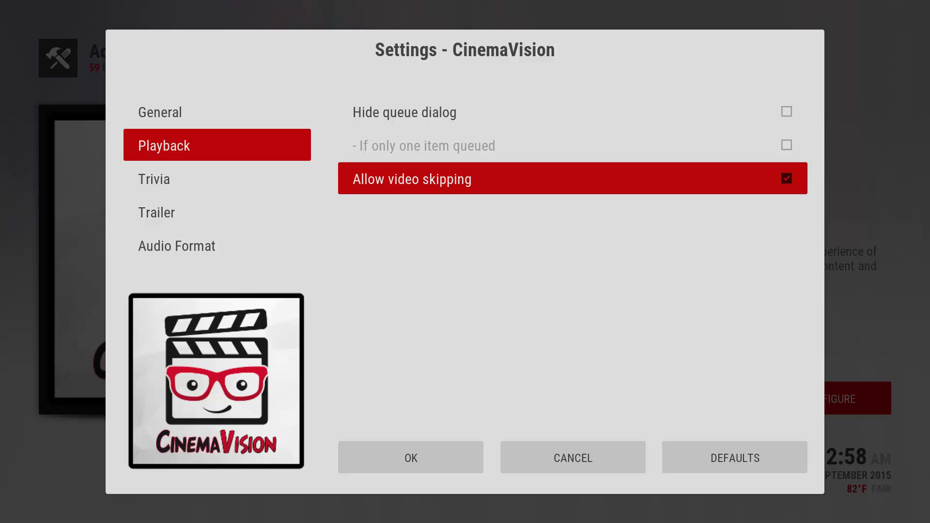
key("Up")
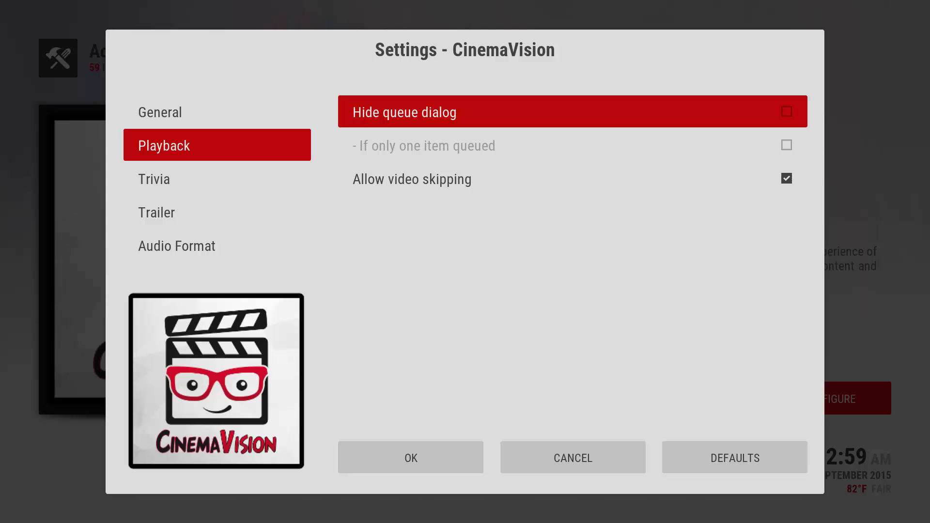
Step: Try Hide queue dialog together with its only-one-item-queued option, and switch both off again
key("Return")
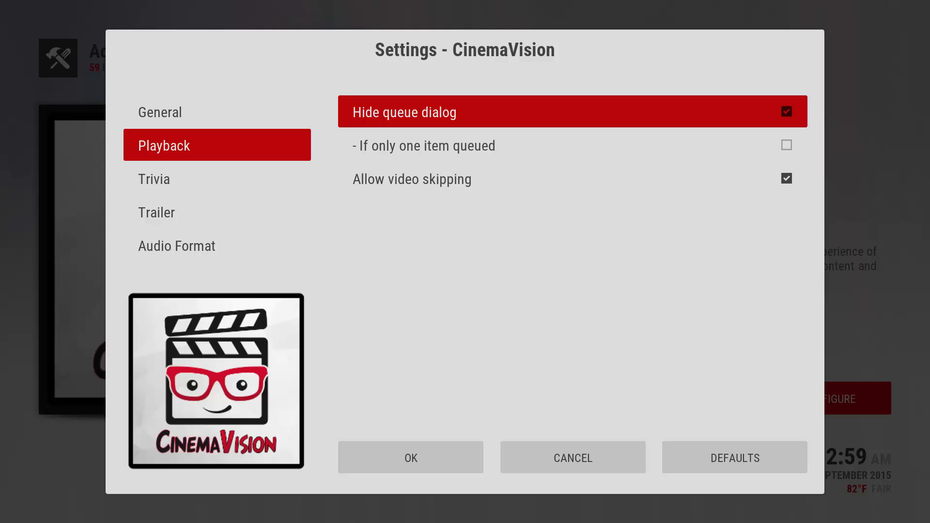
key("Down")
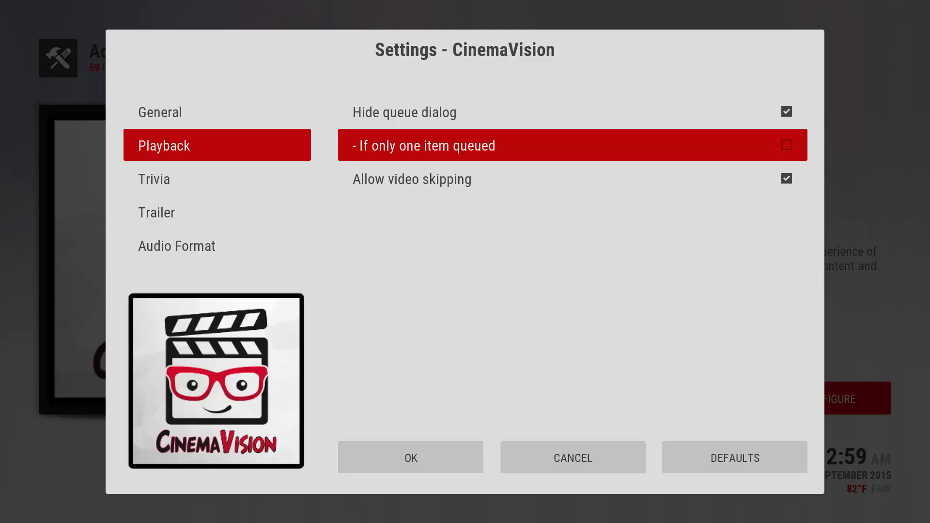
key("Return")
key("Return")
key("Up")
key("Return")
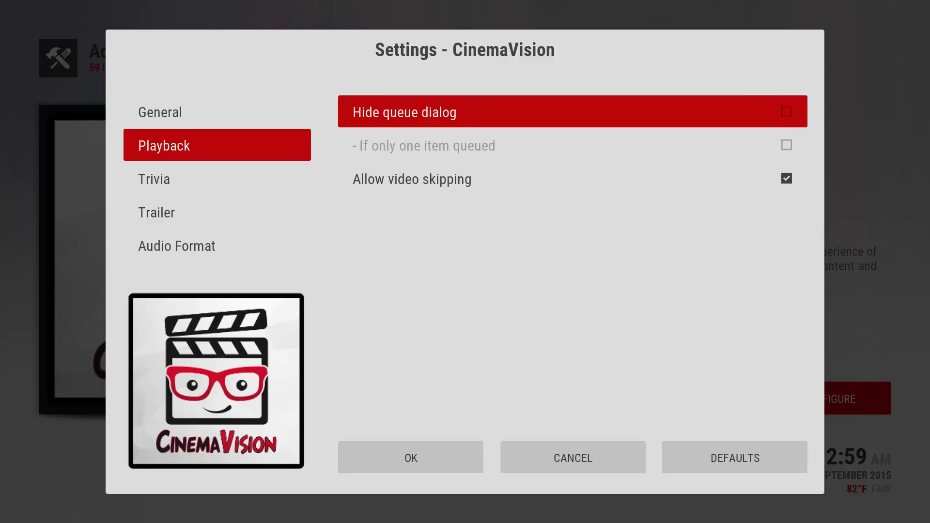
Step: Enable Hide queue dialog and restrict it to when only one item is queued
key("Return")
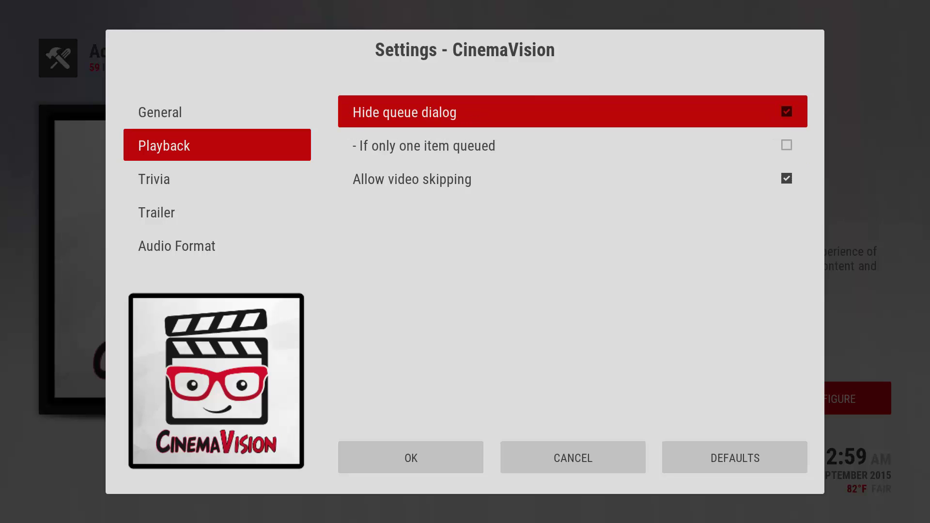
key("Down")
key("Return")
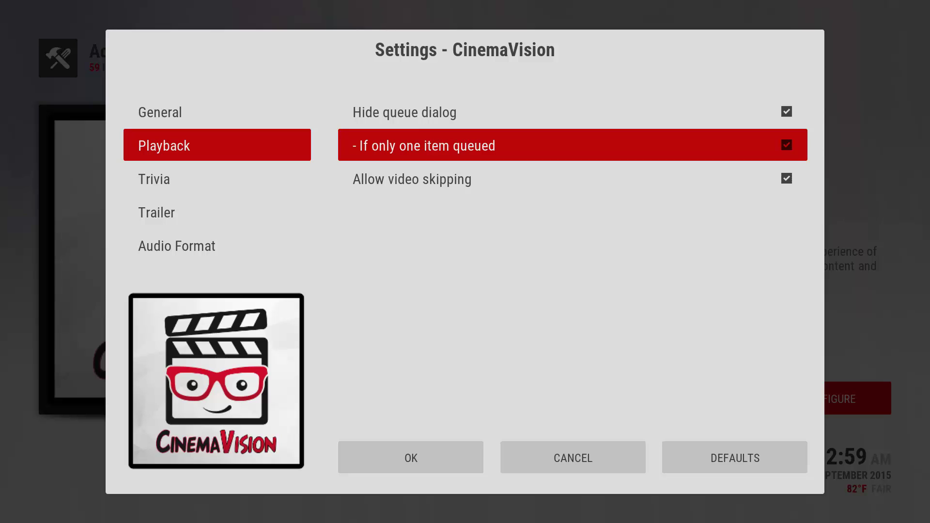
Step: Go through the Trivia settings, examining the question, clue, answer and still durations and the transition type
key("Left")
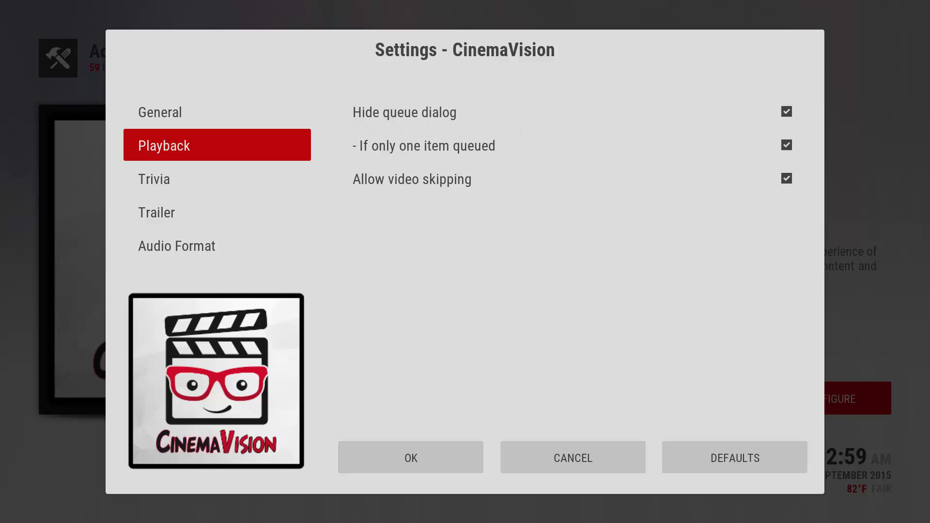
key("Down")
key("Right")
key("Down")
key("Down")
key("Down")
key("Down")
key("Down")
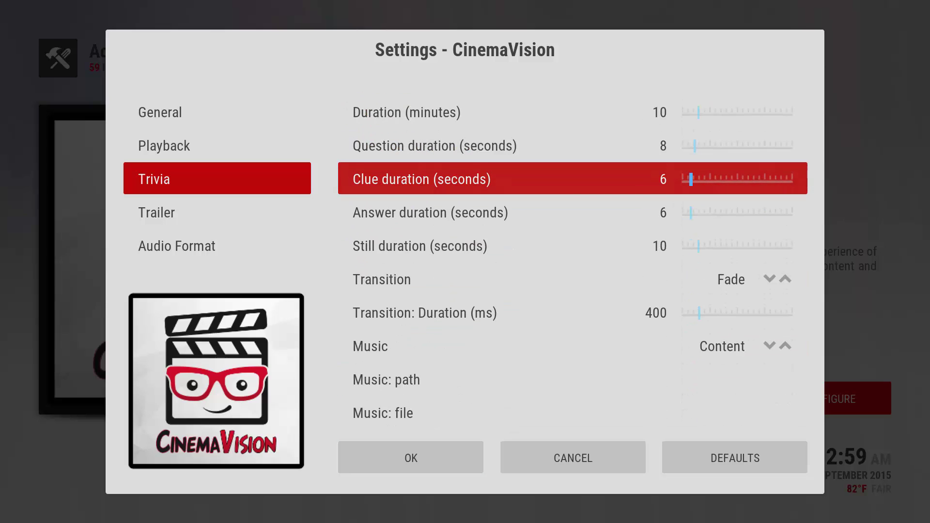
key("Down")
key("Down")
key("Down")
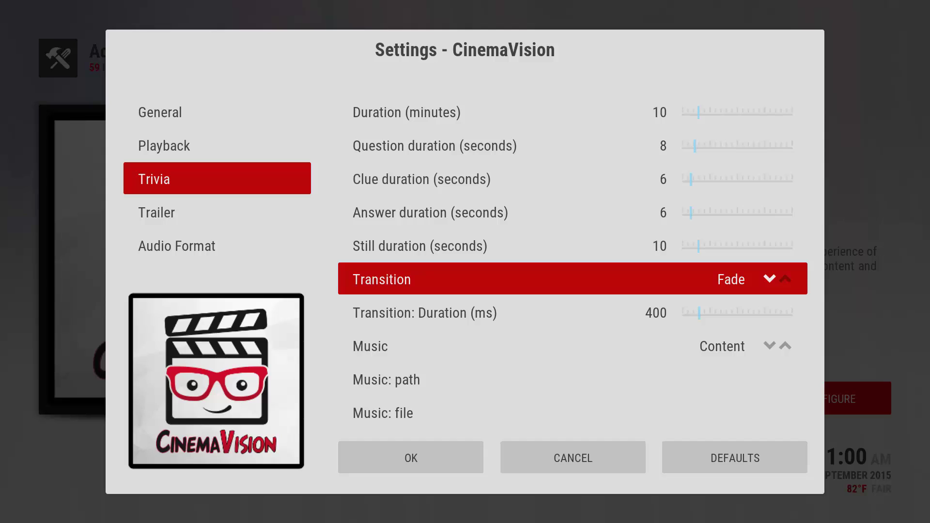
Step: Go through the Trailer settings, examining the unwatched-first option, source, count, rating limits, genre matching and quality
key("Left")
key("Down")
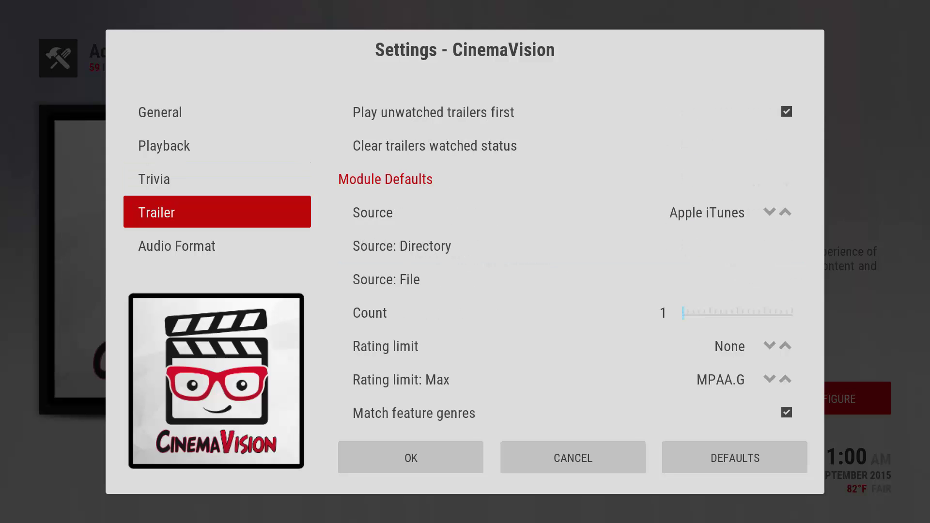
key("Right")
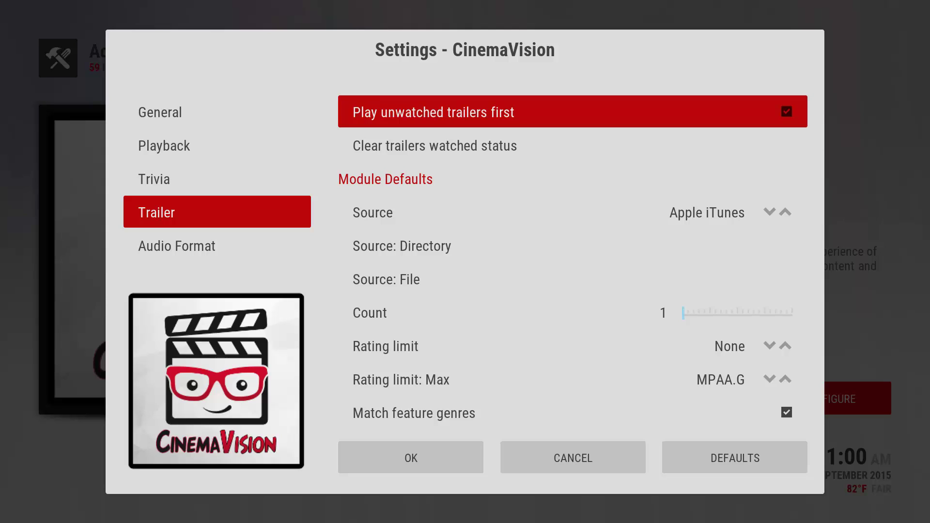
key("Down")
key("Down")
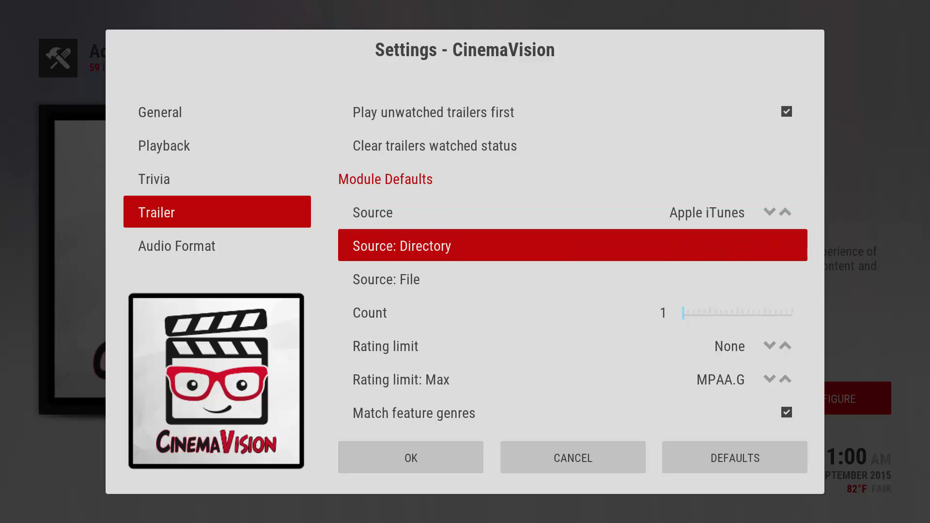
key("Down")
key("Down")
key("Down")
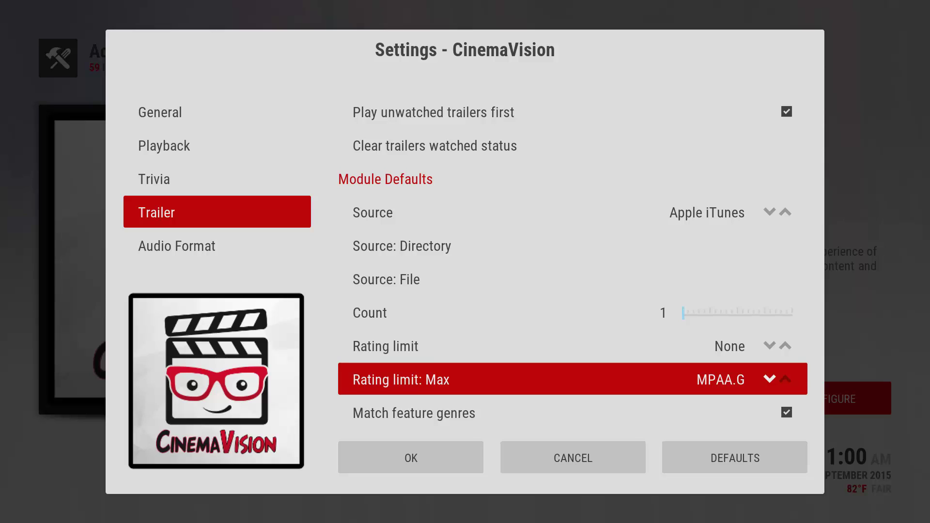
key("Up")
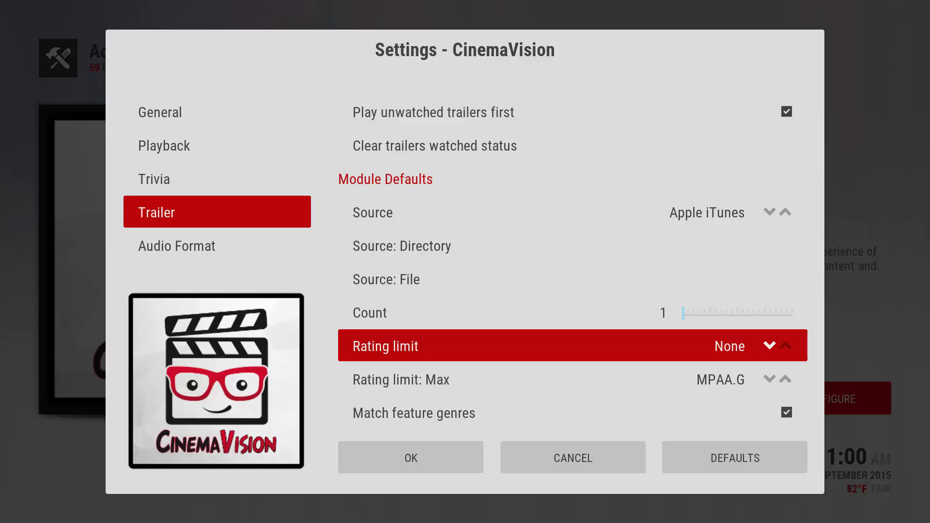
key("Down")
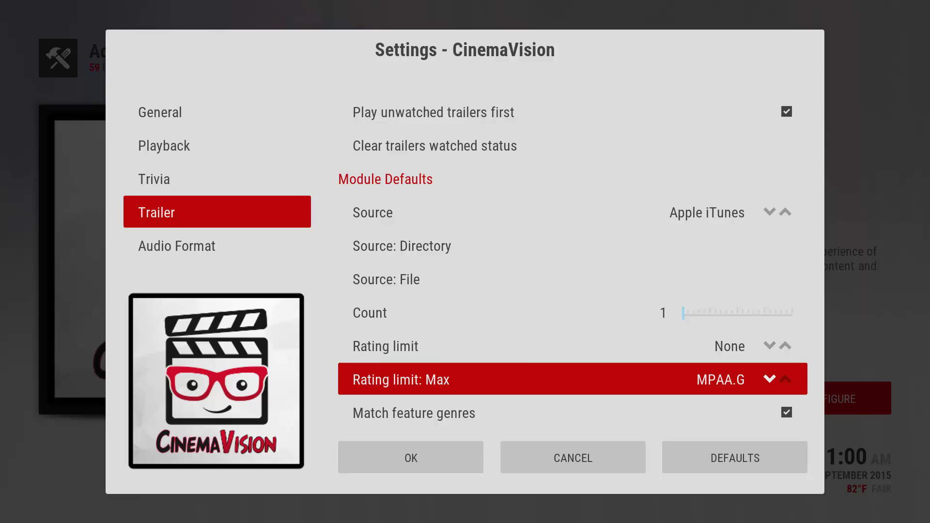
key("Down")
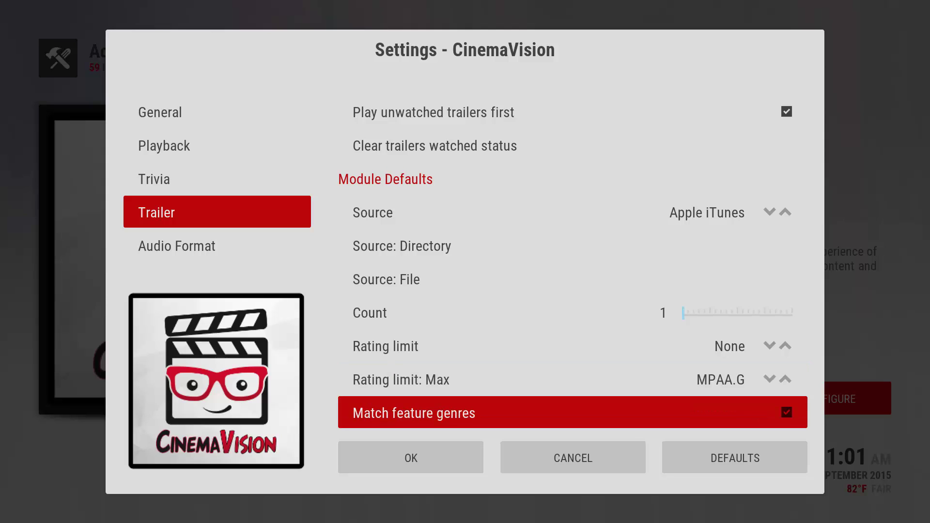
key("Down")
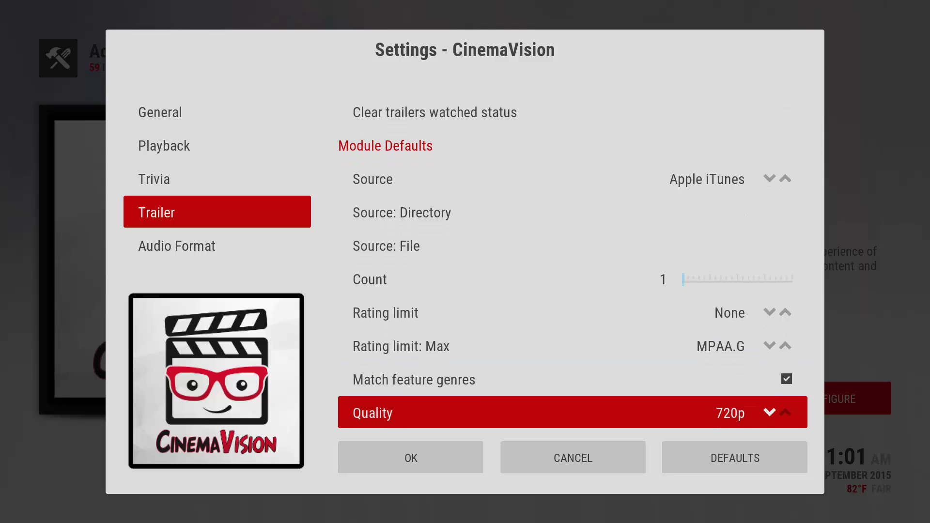
Step: Return to the trailers' Rating limit and cycle through its choices, including Match Features and Max
key("Up")
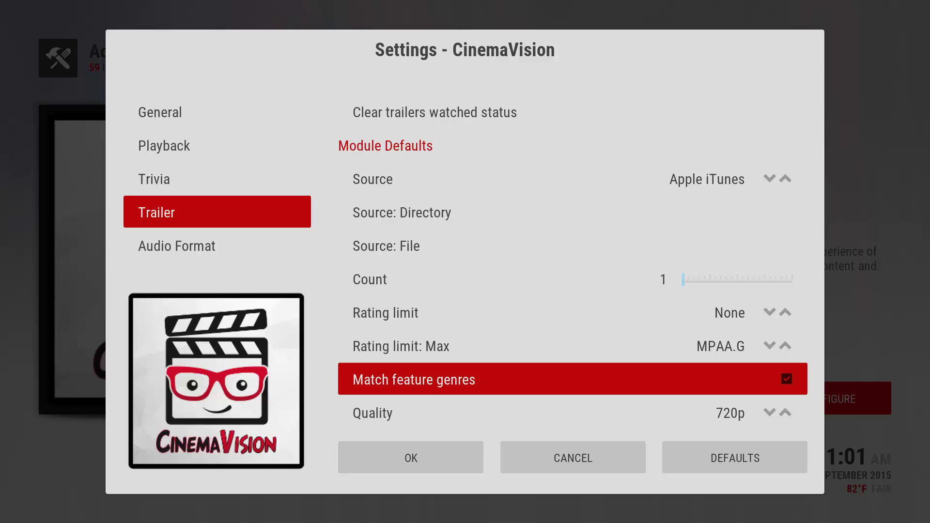
key("Up")
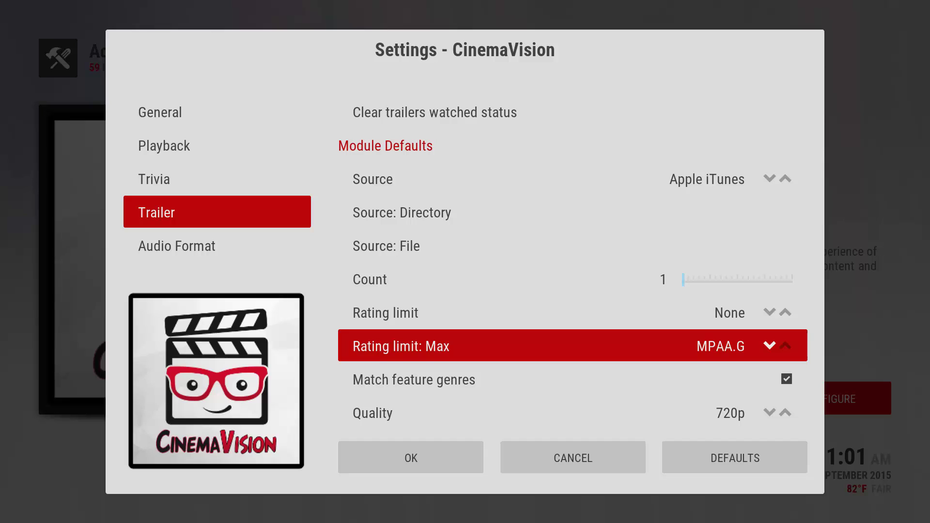
key("Up")
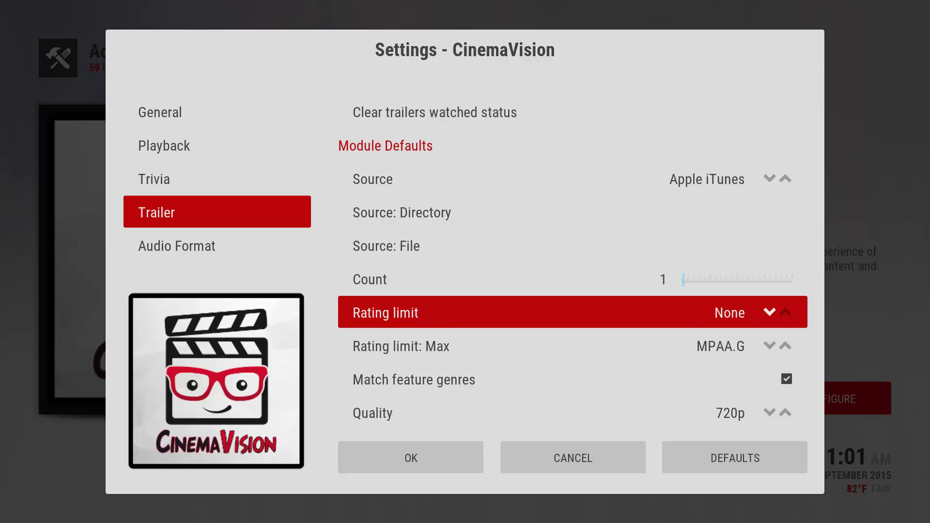
key("Right")
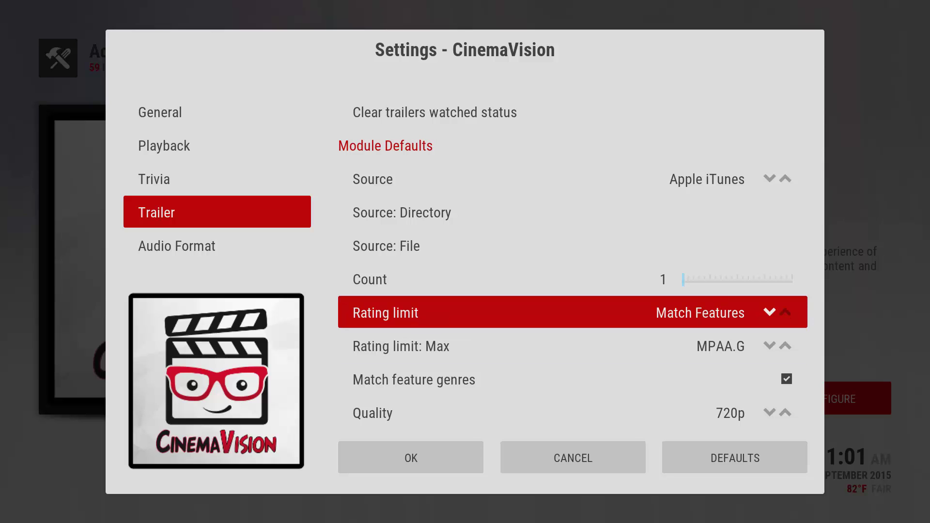
key("Right")
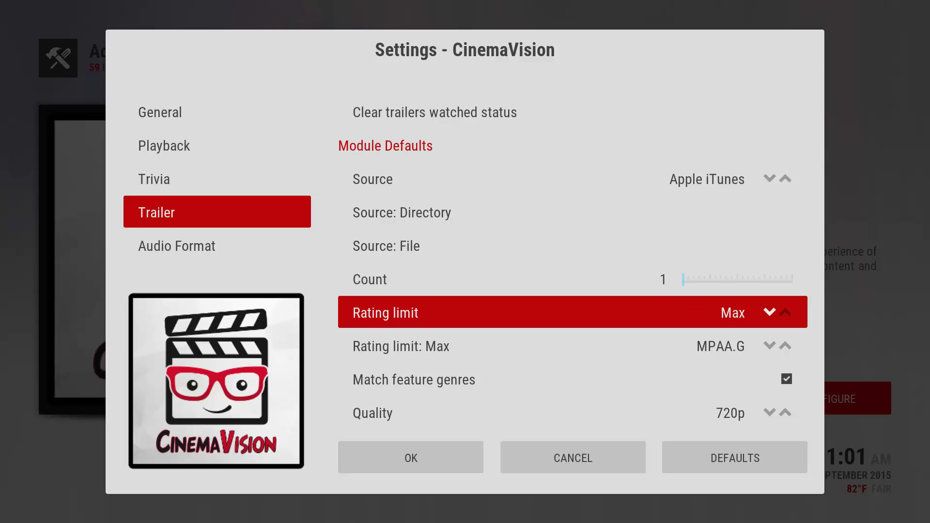
key("Down")
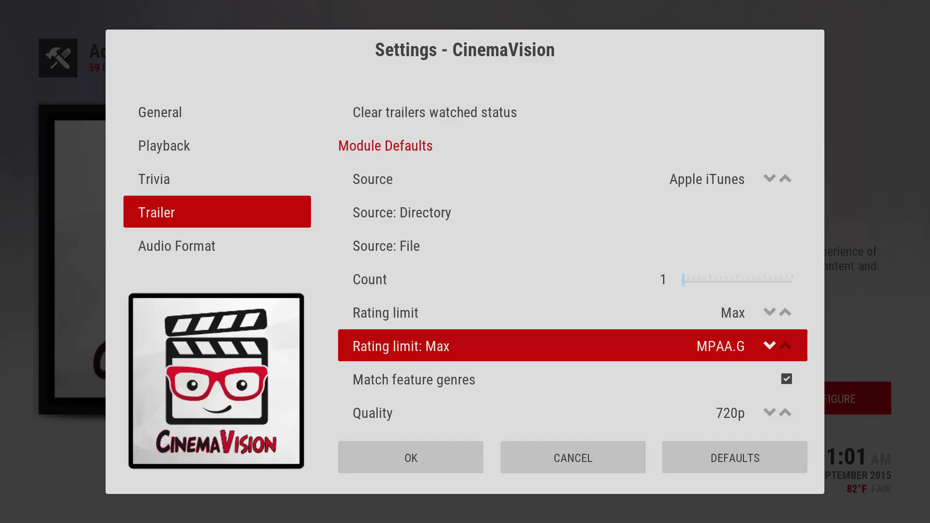
key("Up")
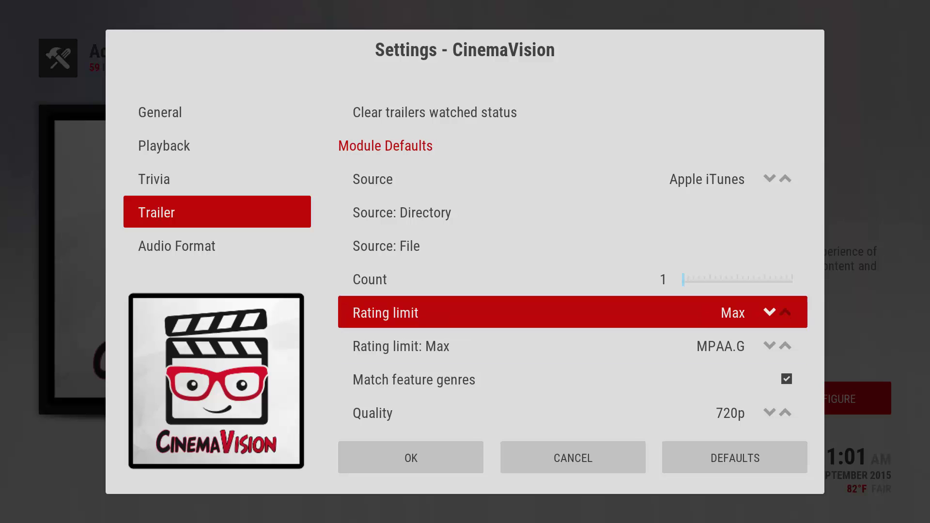
key("Right")
Step: View the Audio Format defaults, and examine the default rating system choices and the count in the Feature settings
left_click(217, 246)
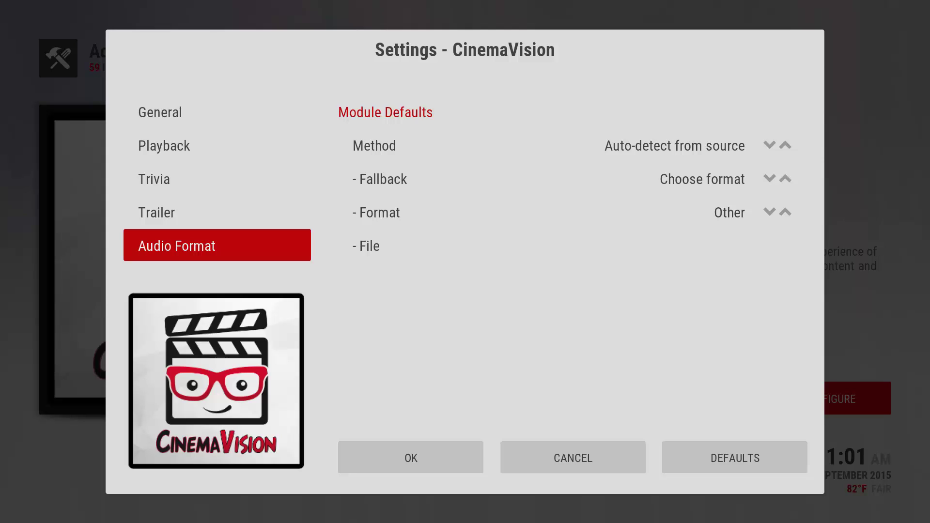
key("Down")
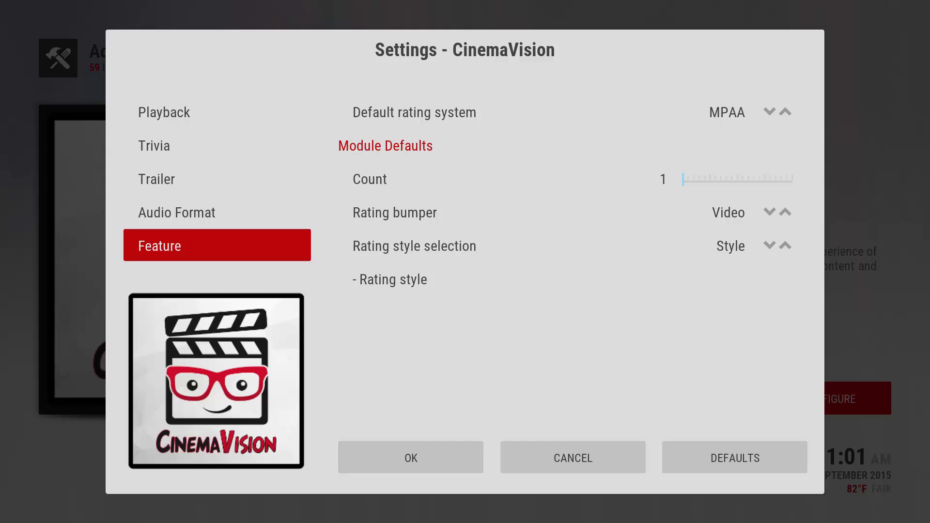
key("Right")
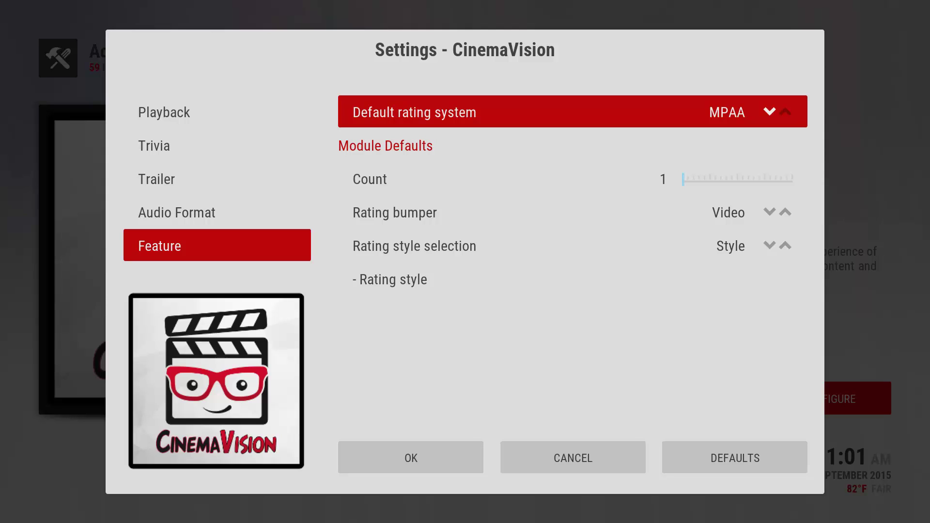
key("Right")
key("Right")
key("Right")
key("Down")
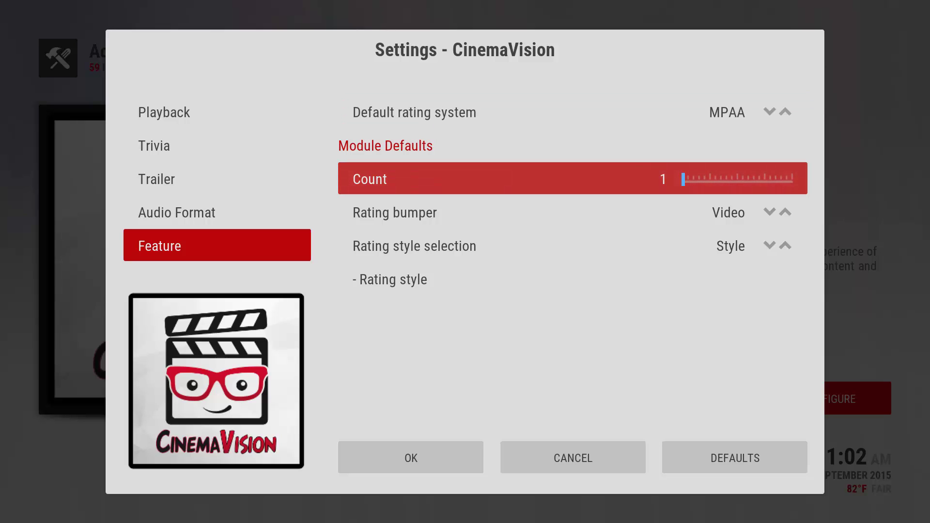
Step: Go through the Feature module defaults and set the rating style to MPAA Colors
key("Down")
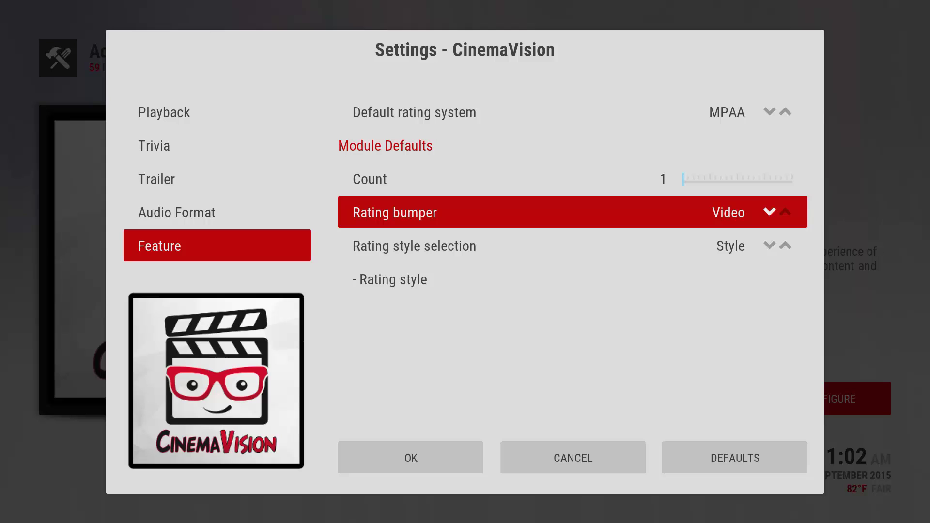
key("Up")
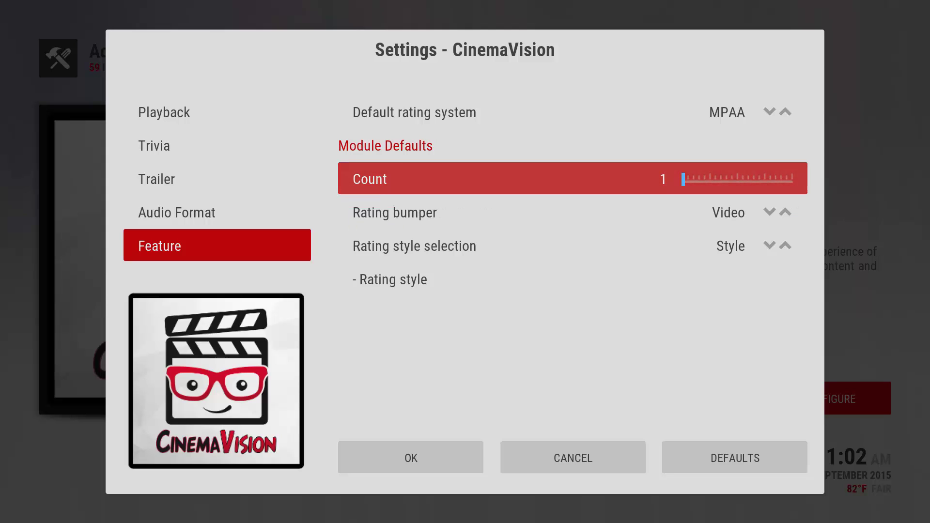
key("Down")
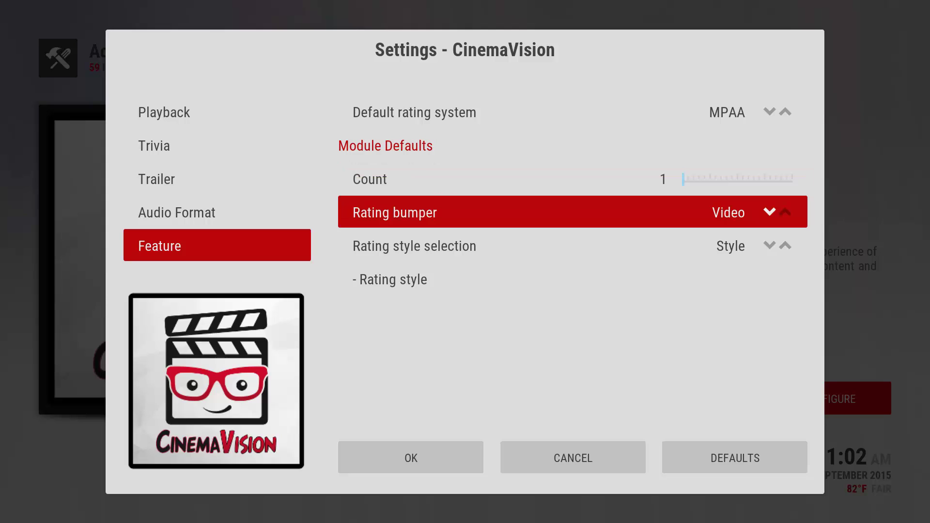
key("Down")
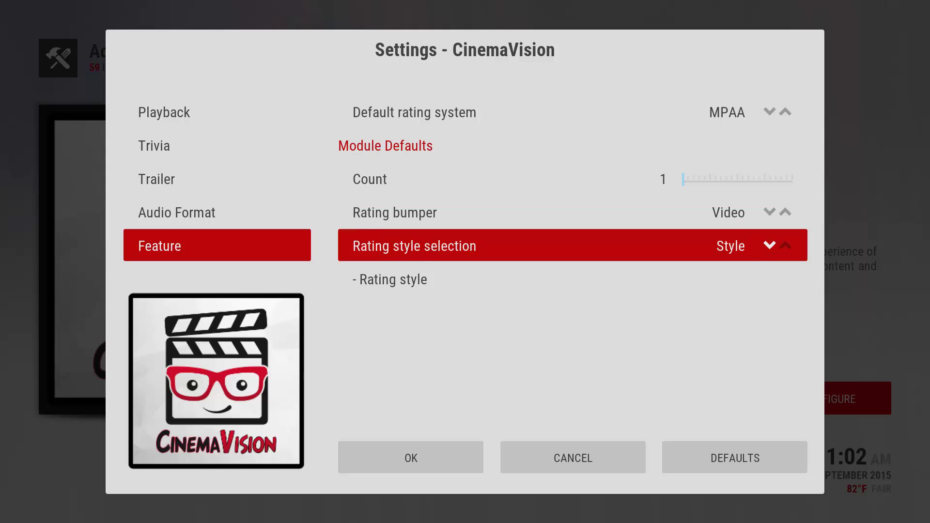
key("Down")
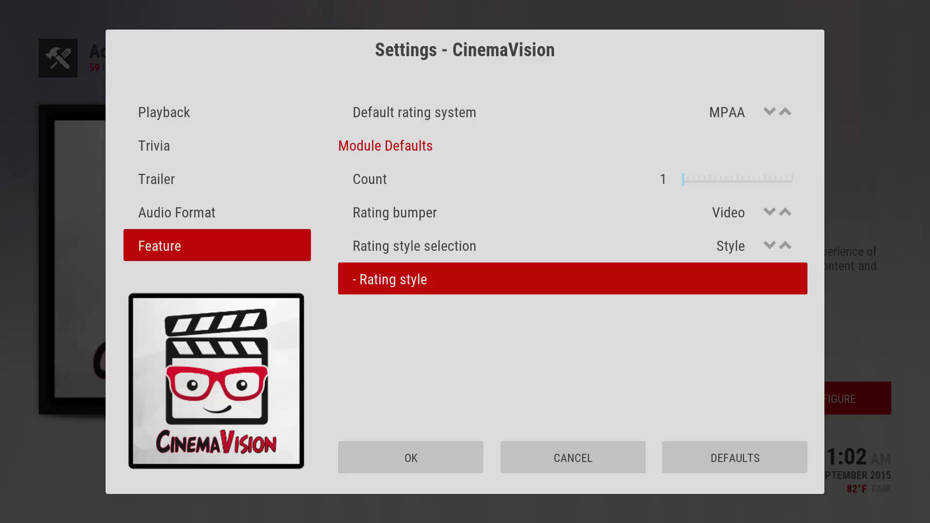
key("Return")
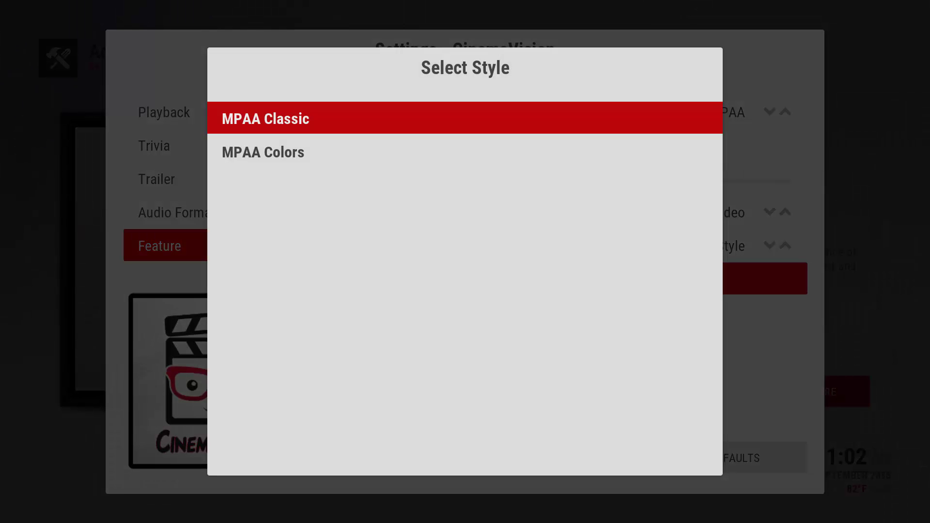
key("Down")
key("Up")
key("Down")
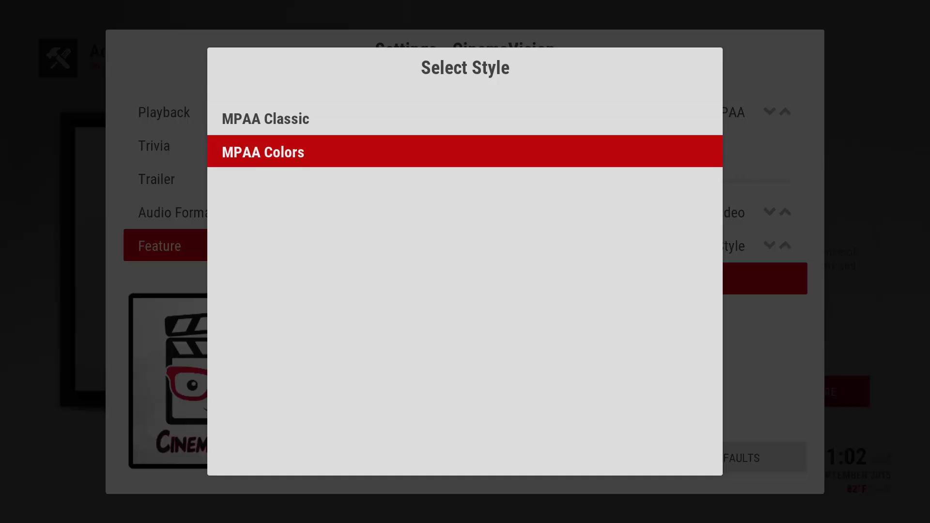
key("Return")
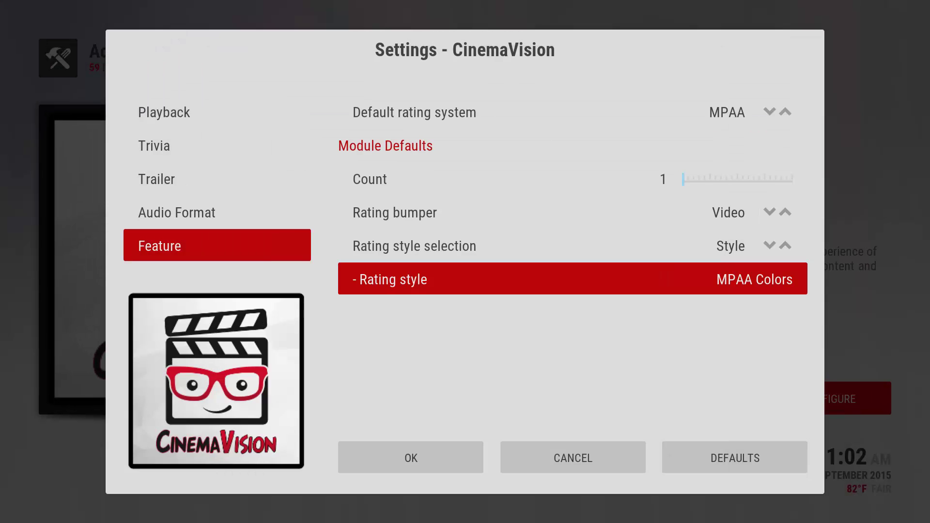
Step: Examine the Actions settings for sequence pause, resume and abort, and the debug logging option in the Advanced settings
key("Left")
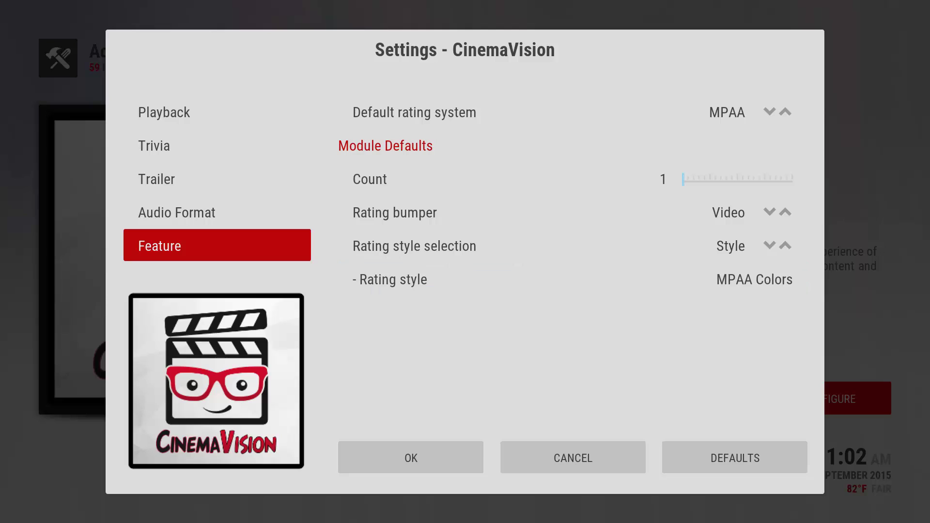
key("Down")
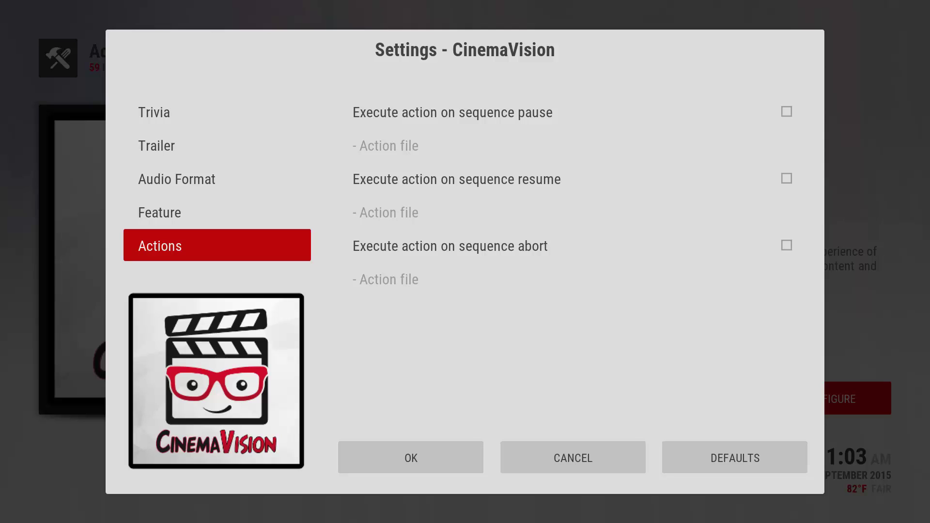
key("Right")
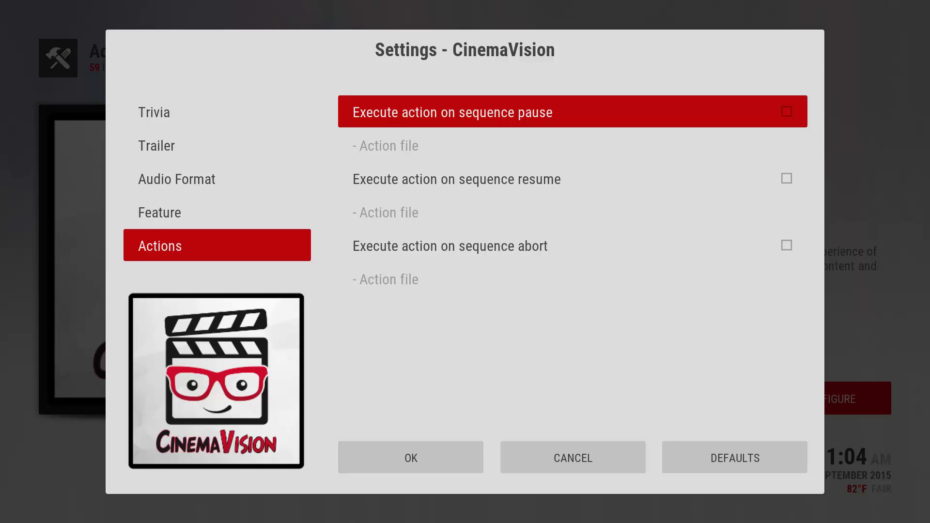
key("Left")
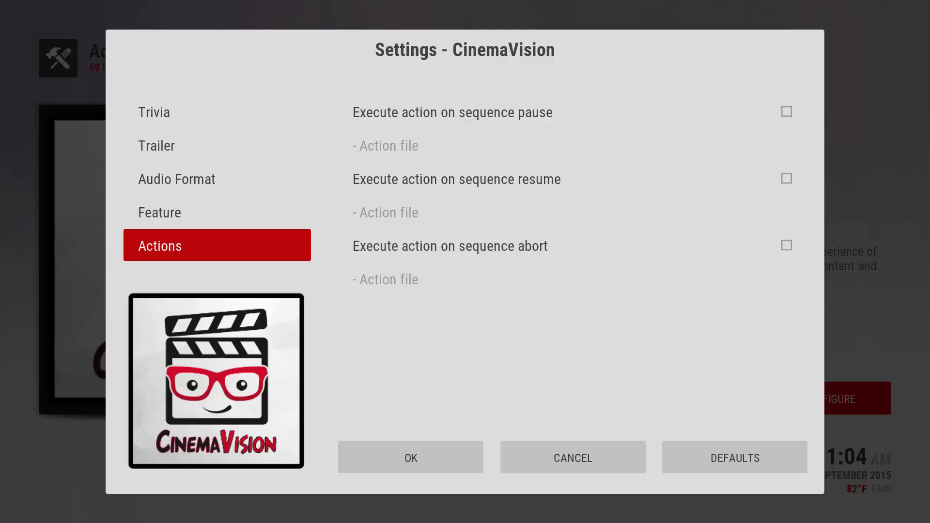
key("Down")
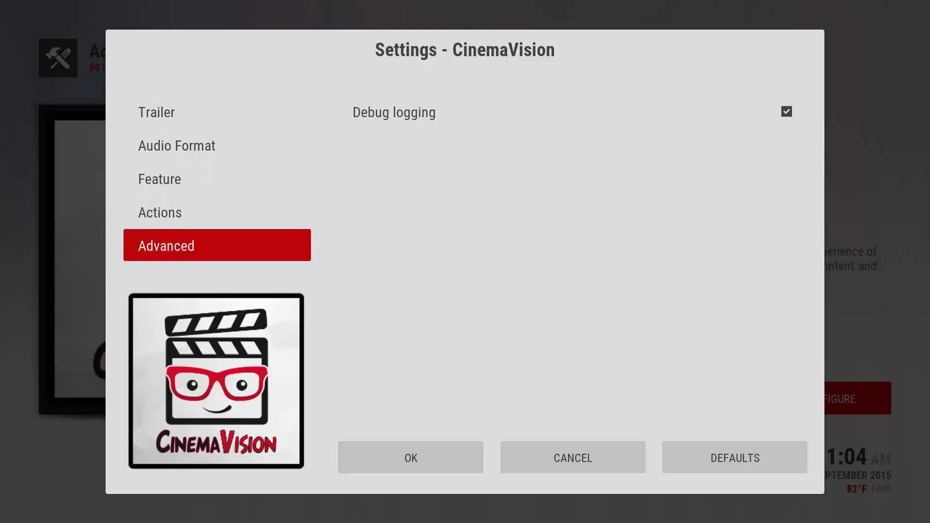
key("Right")
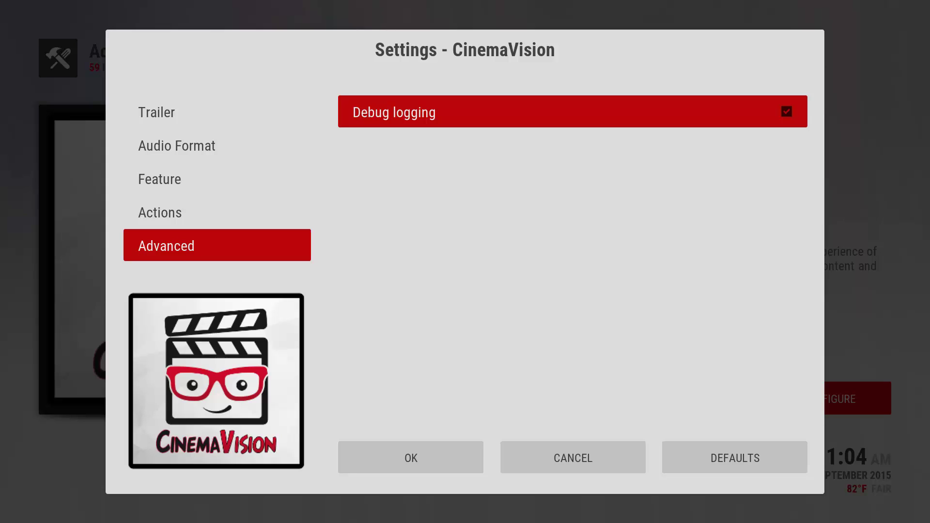
key("Left")
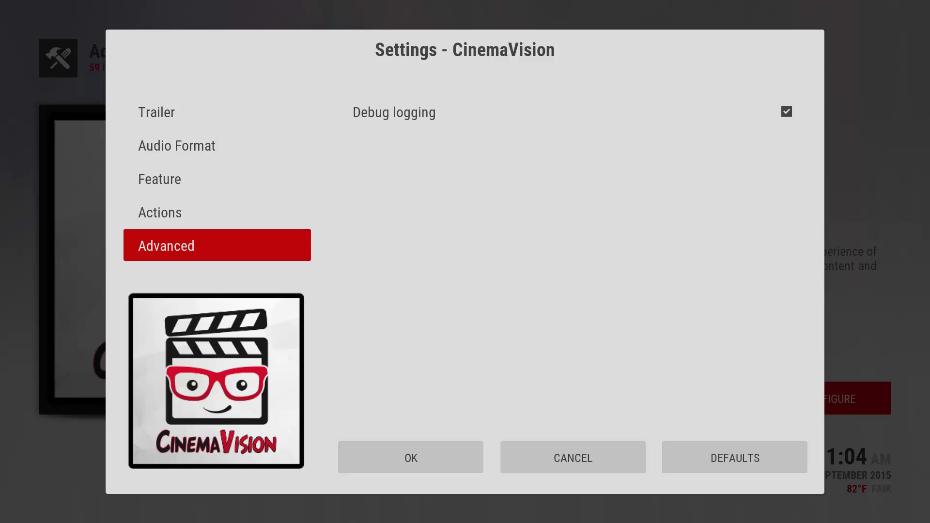
Step: Return to the General settings and review the content path, content update and sequence options
key("Down")
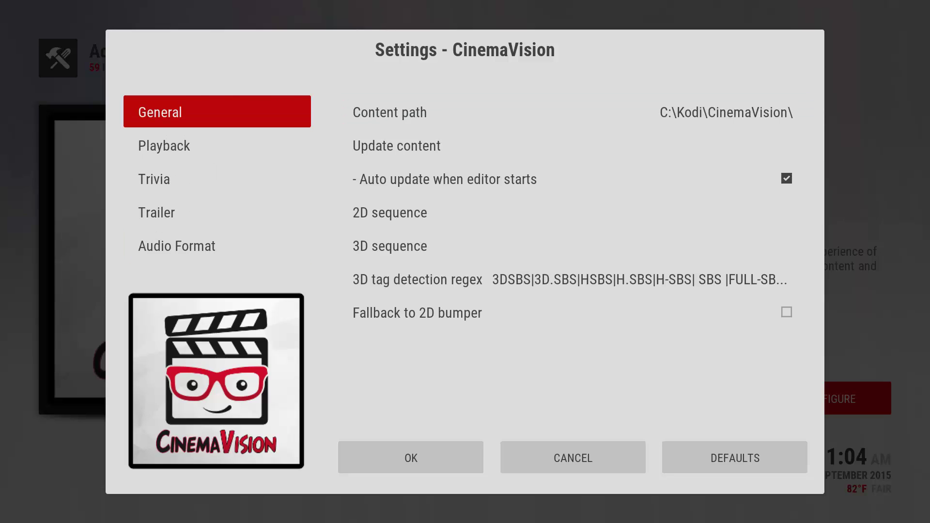
key("Right")
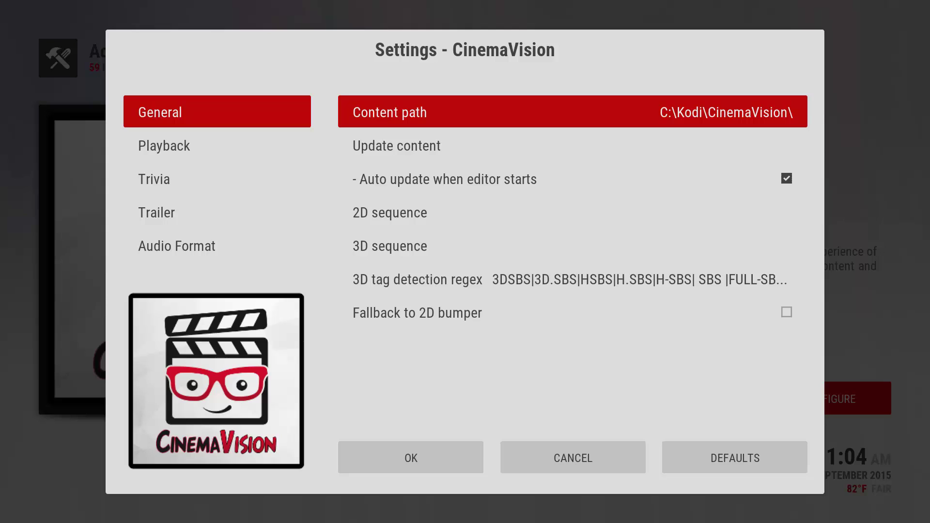
key("Down")
key("Down")
key("Down")
key("Down")
key("Down")
key("Down")
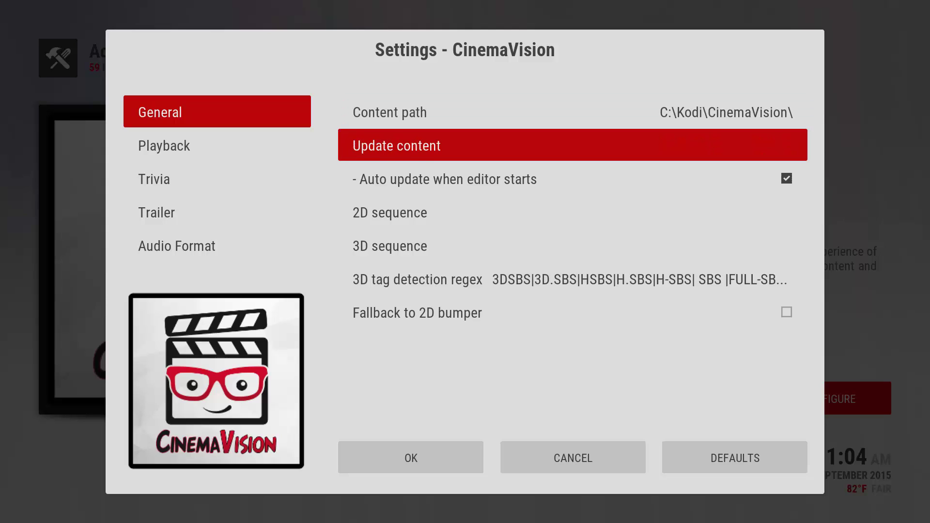
Step: Close the CinemaVision settings and launch the add-on to open its sequence editor
key("Down")
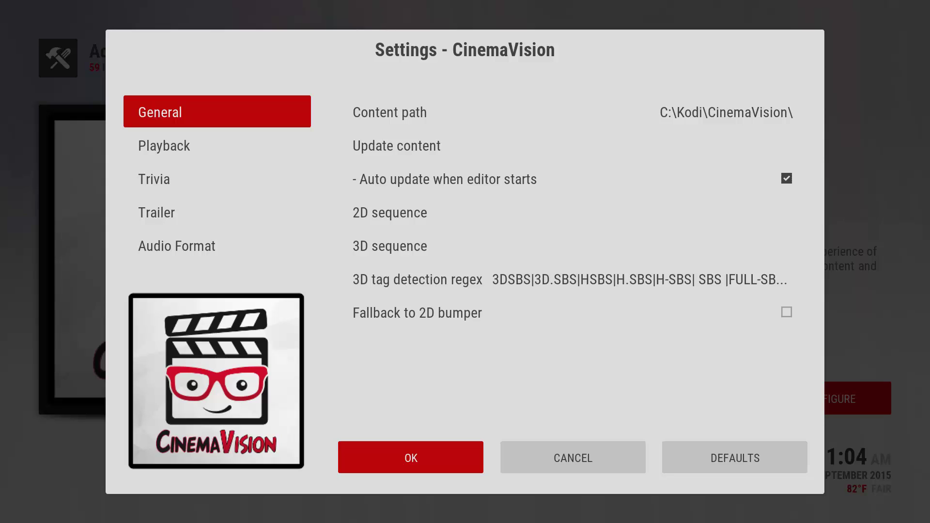
key("Escape")
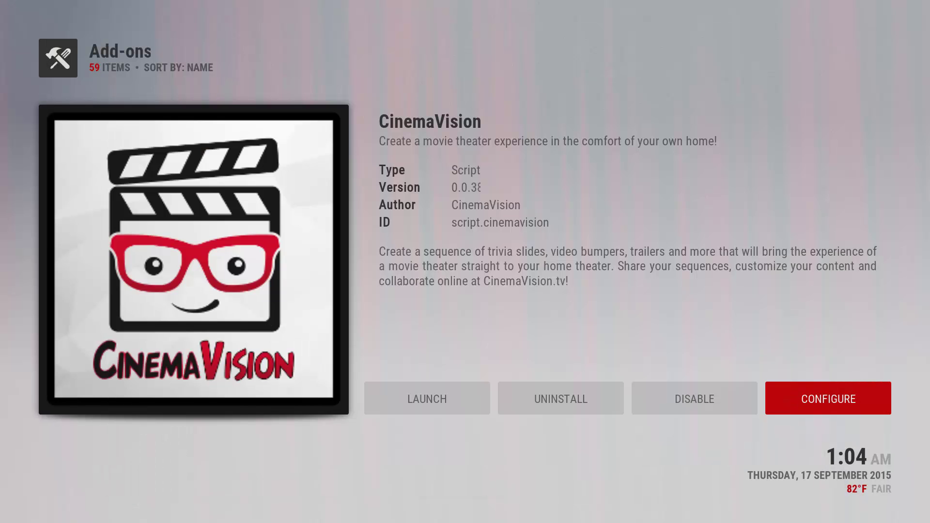
key("Left")
key("Left")
key("Left")
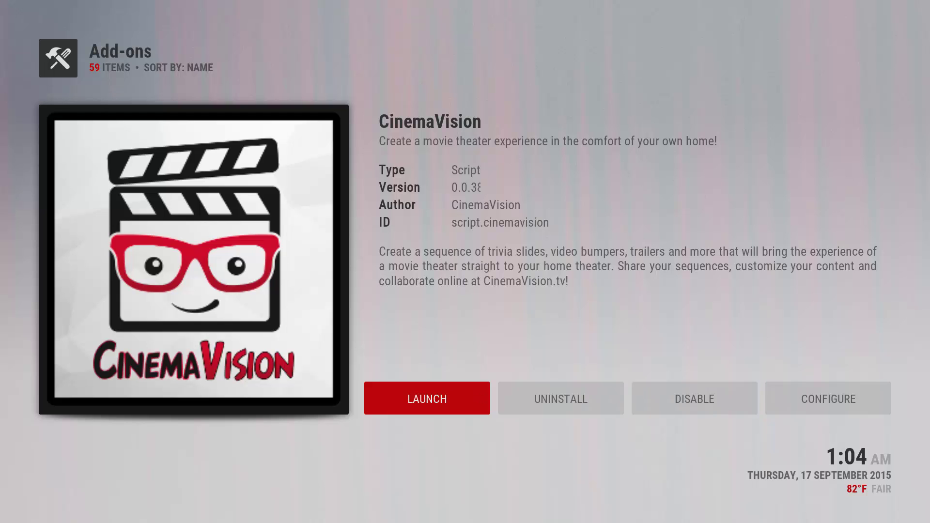
key("Return")
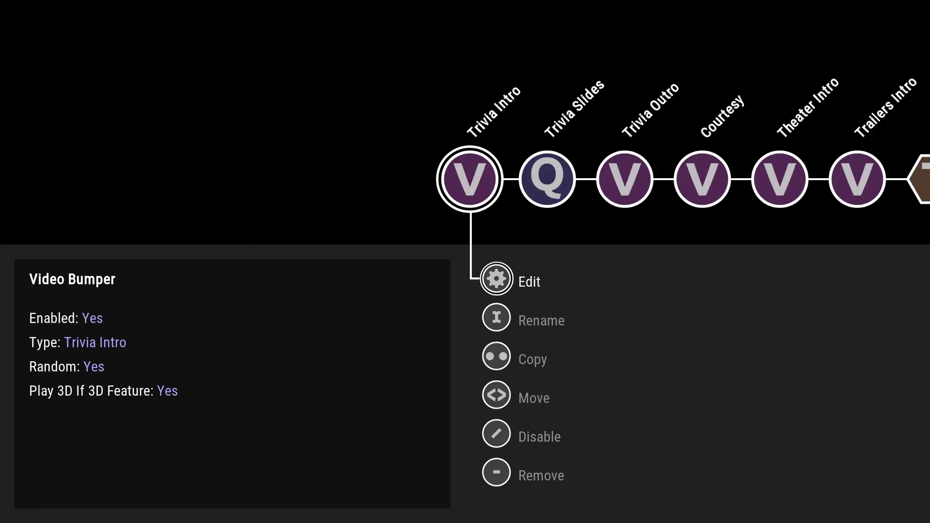
Step: Examine the sequence's modules and insertion points from Trivia Intro through Theater Intro
key("Right")
key("Right")
key("Right")
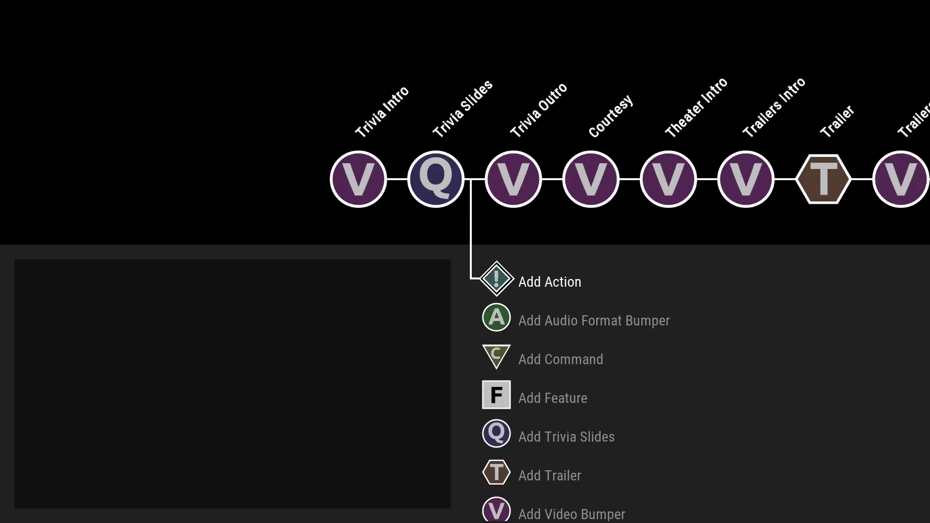
key("Right")
key("Right")
key("Right")
key("Right")
key("Right")
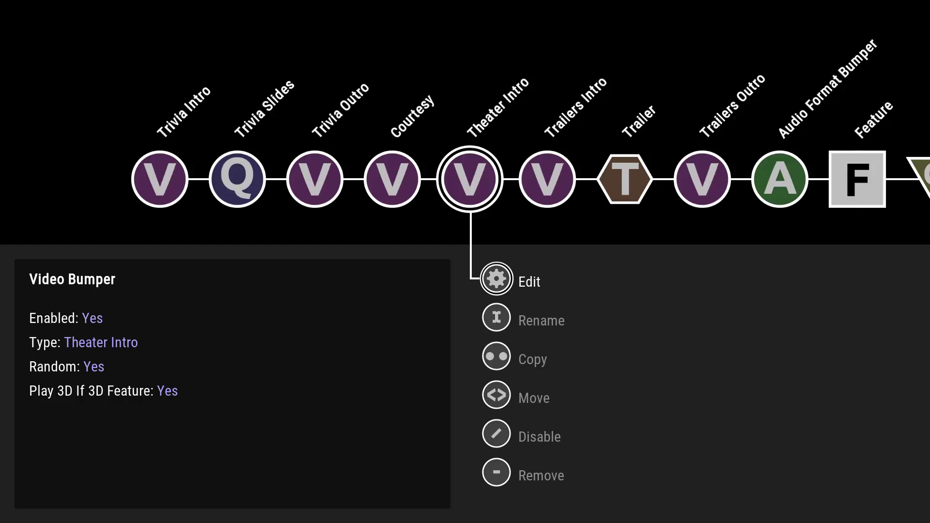
Step: Remove the Courtesy video bumper from the sequence and confirm the removal
key("Left")
key("Left")
key("Down")
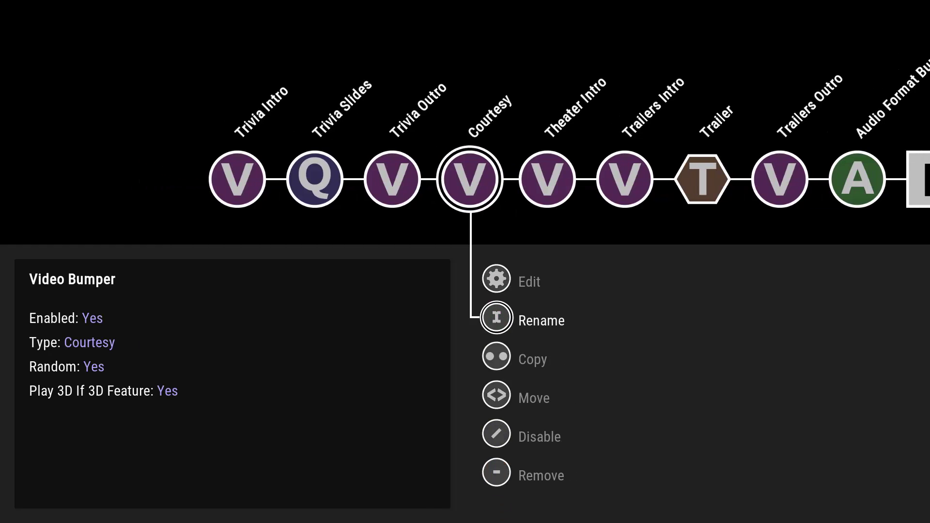
key("Down")
key("Down")
key("Down")
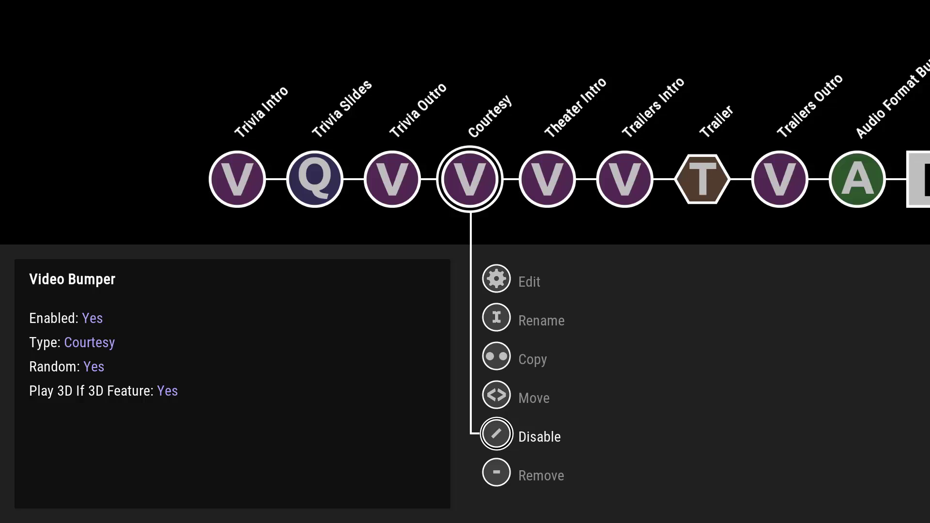
key("Down")
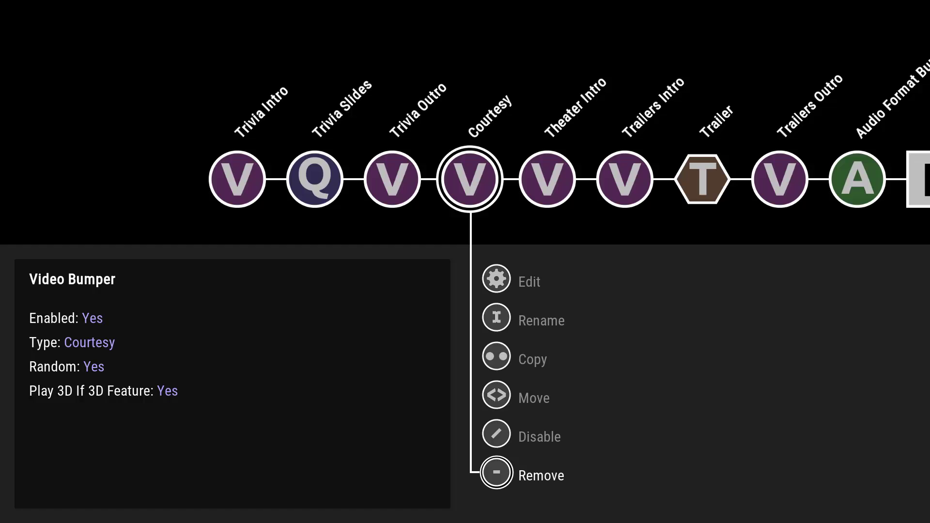
key("Return")
key("Left")
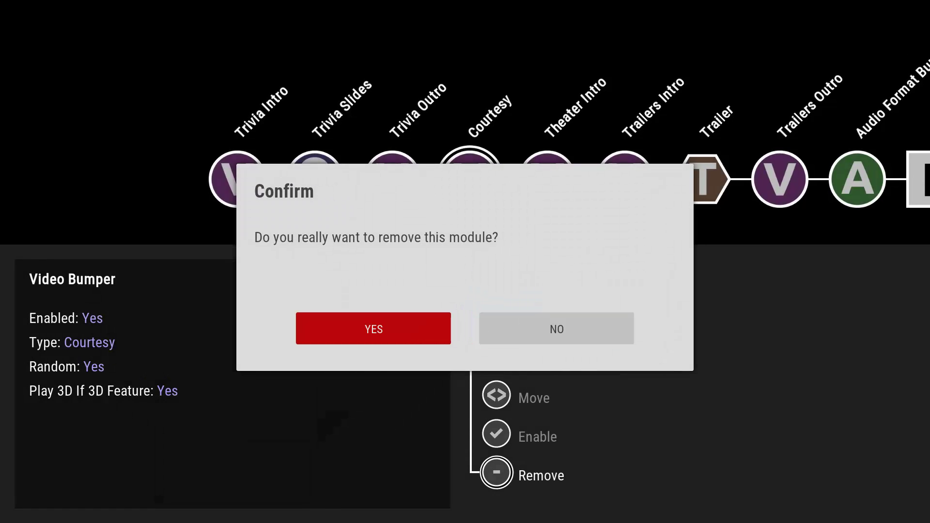
key("Return")
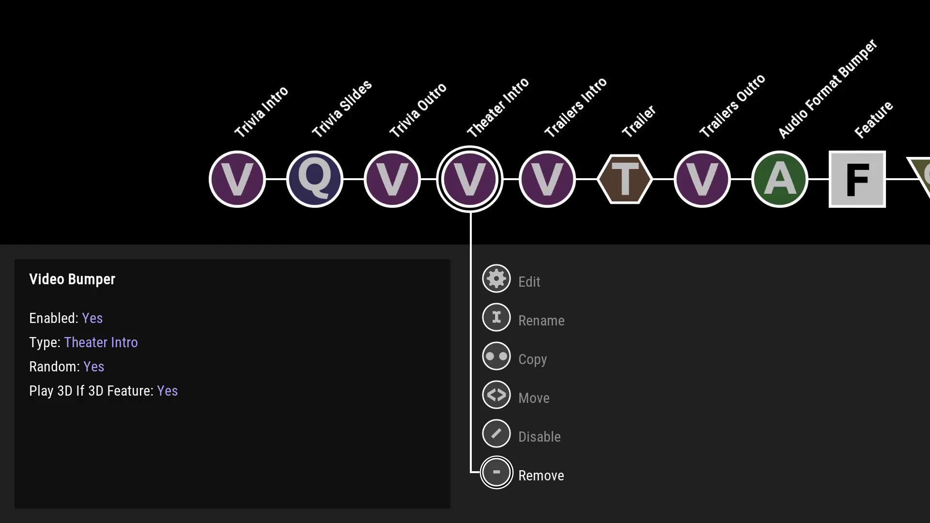
Step: Toggle the Trivia Outro video bumper off, on and off again, leaving it disabled in the sequence
key("Left")
key("Left")
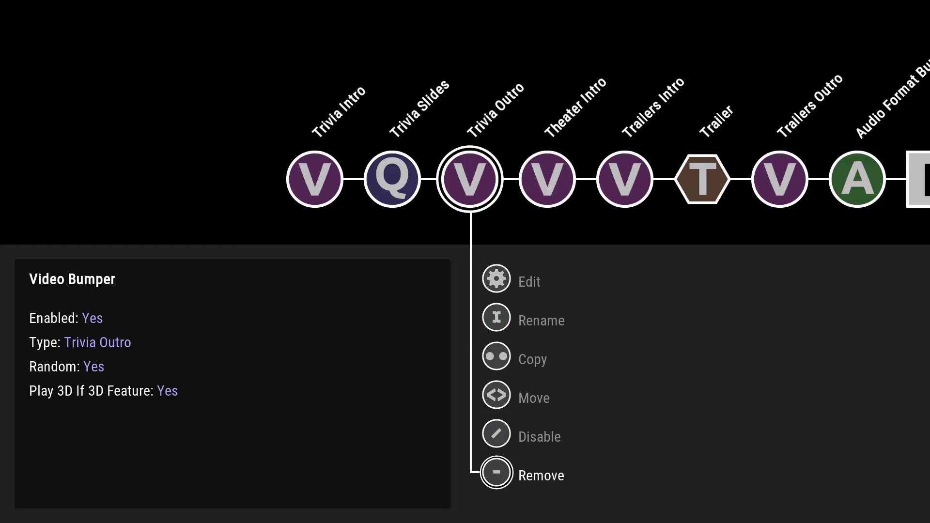
key("Up")
key("Return")
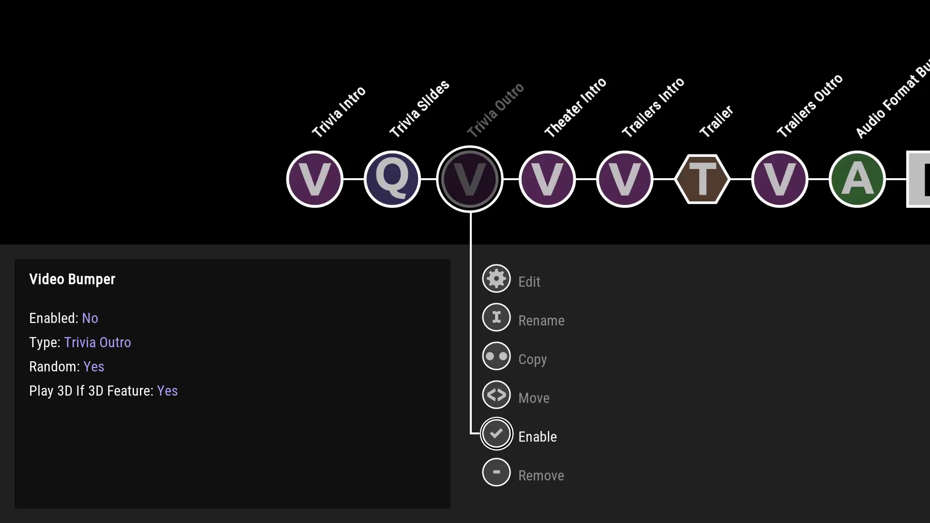
key("Return")
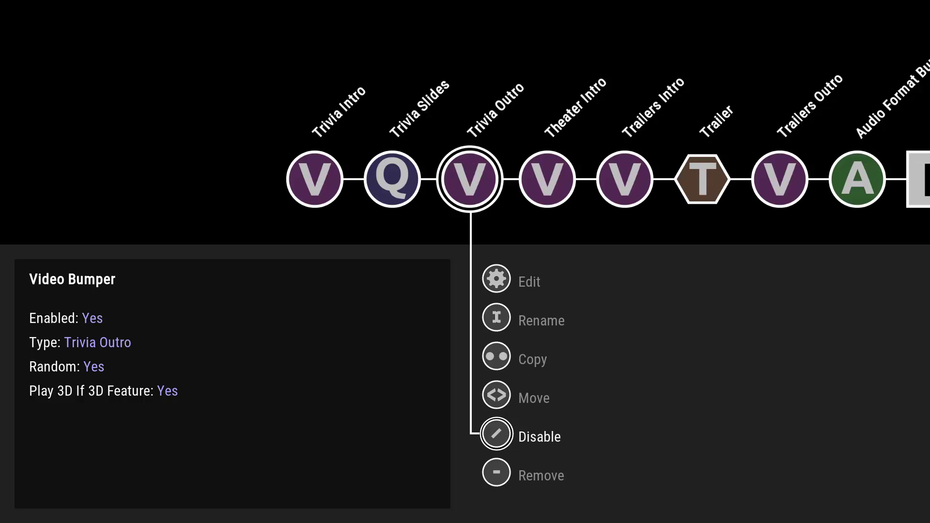
key("Return")
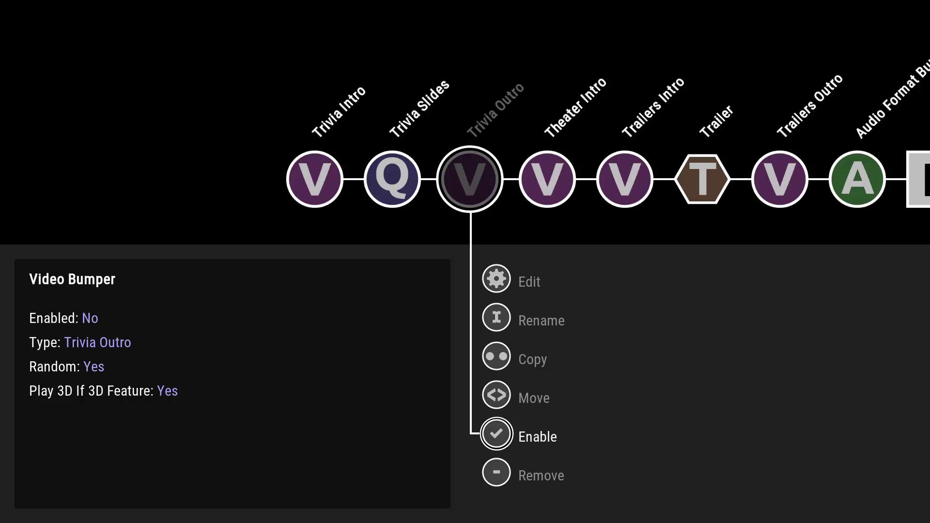
Step: Disable the Trivia Slides module in the sequence and enable it again
key("Right")
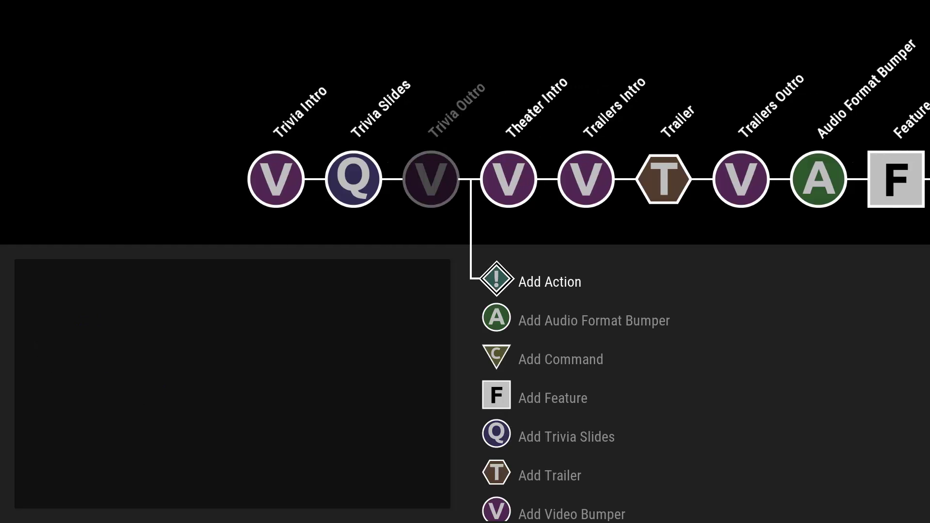
key("Left")
key("Right")
key("Right")
key("Right")
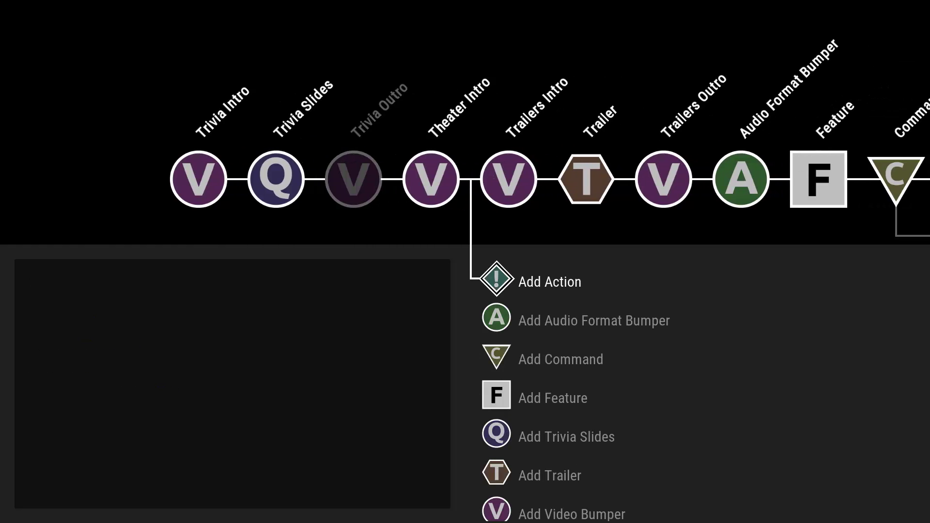
key("Left")
key("Left")
key("Left")
key("Left")
key("Left")
key("Return")
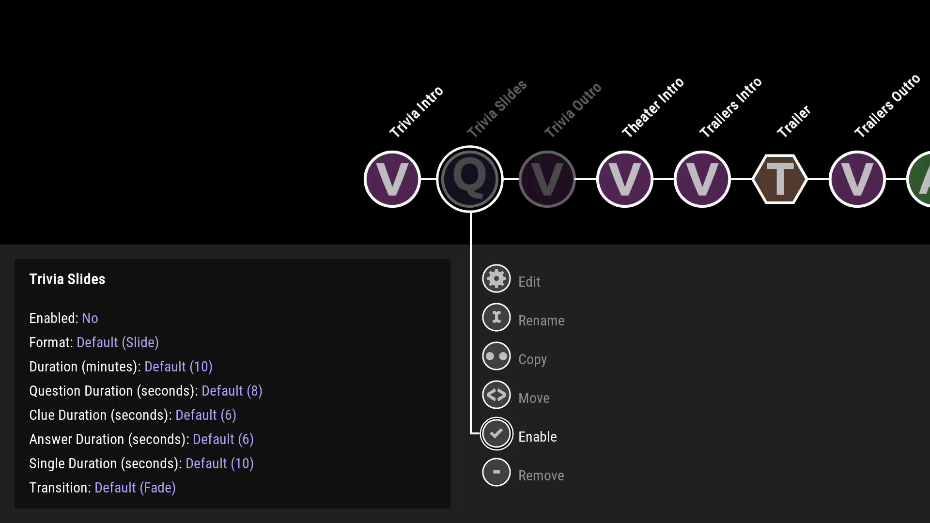
key("Return")
Step: Move the Trivia Slides module behind Trivia Outro and return it to its original place before it
key("Up")
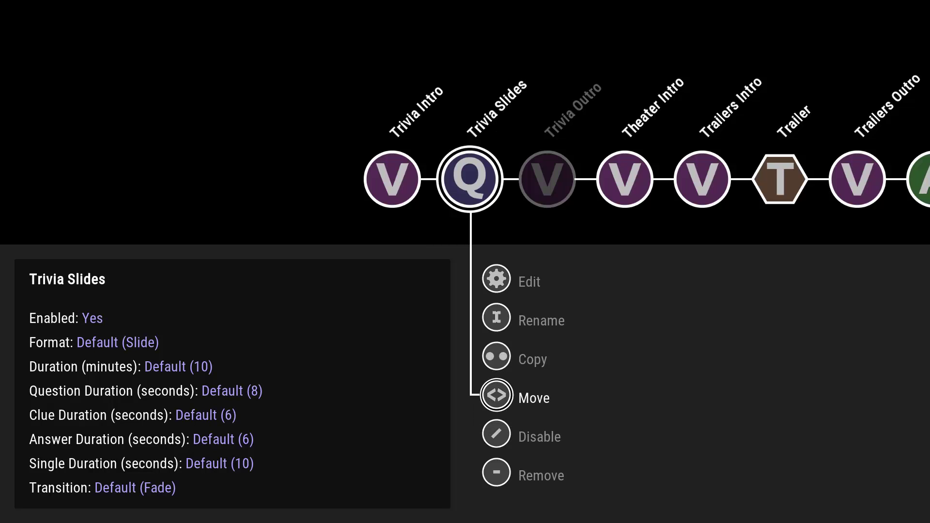
key("Return")
key("Right")
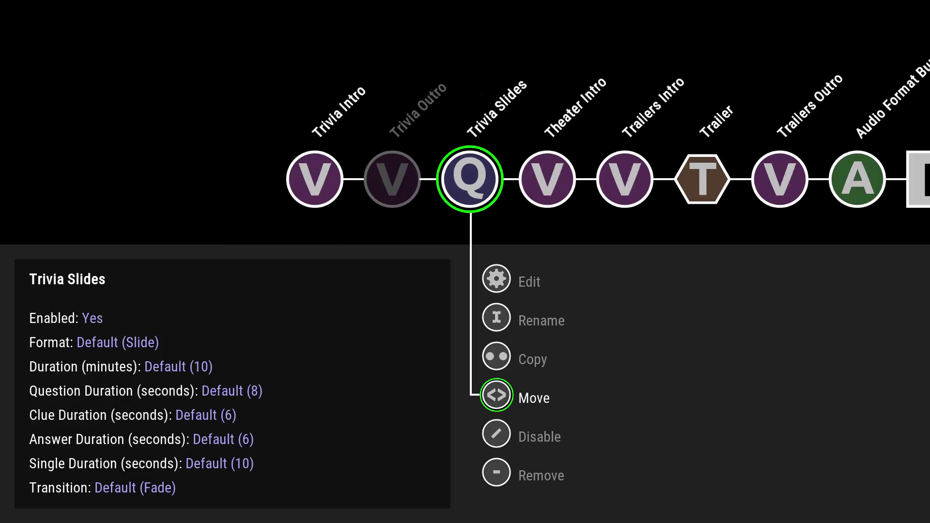
key("Left")
key("Return")
Step: Duplicate the Trivia Slides module and rename the copy thisisaname
key("Up")
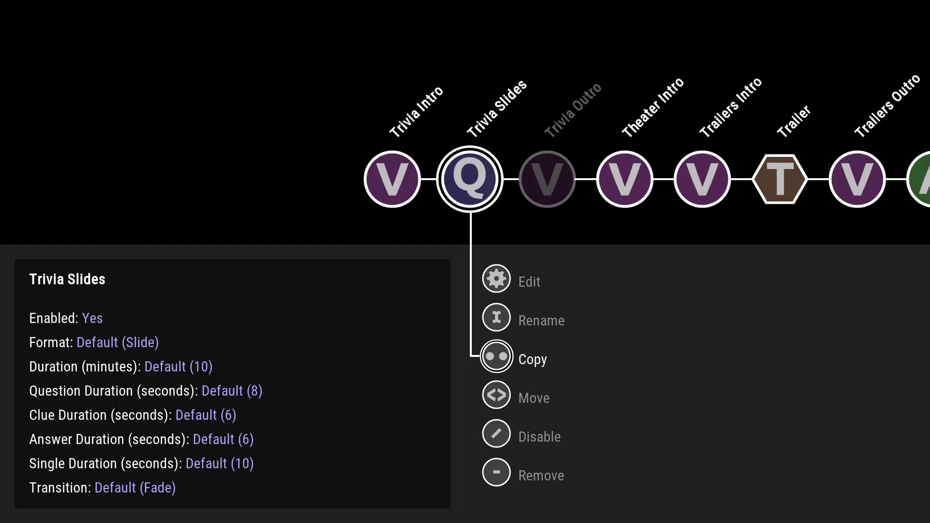
key("Return")
key("Down")
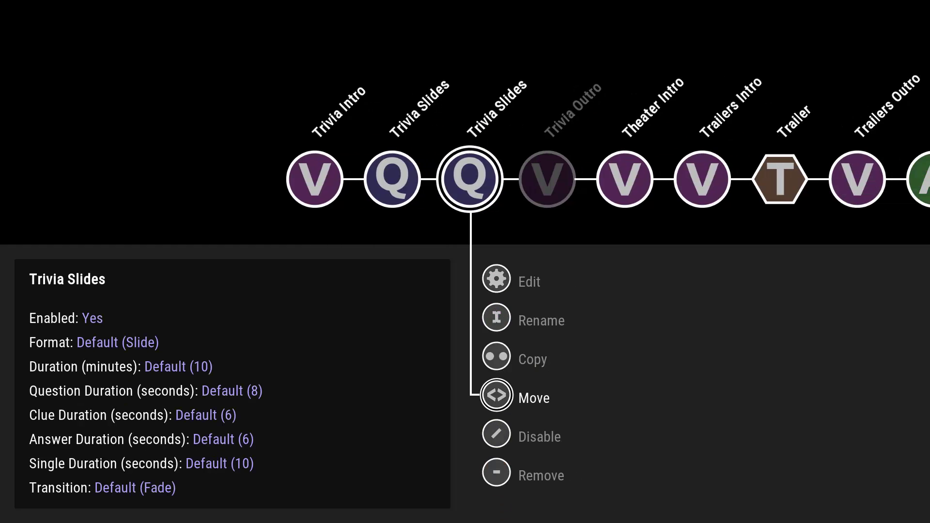
key("Return")
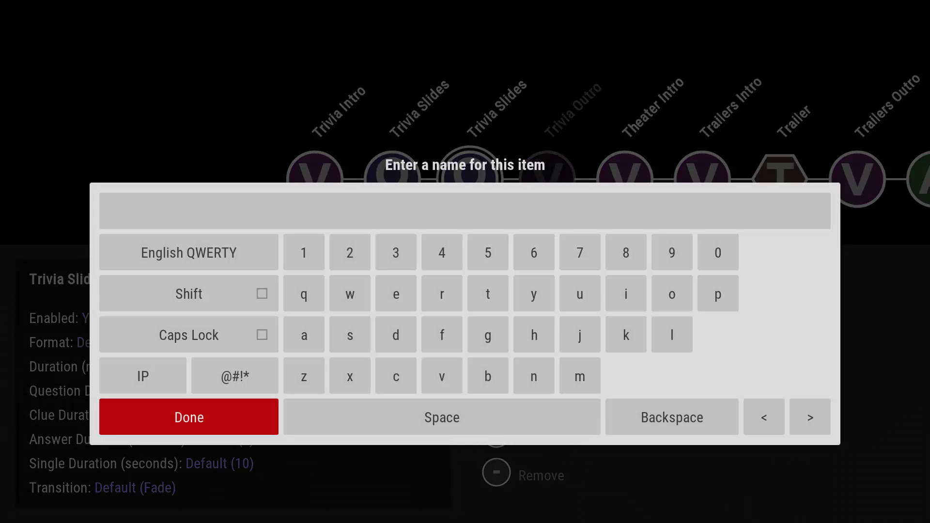
type("thisisaname")
key("Return")
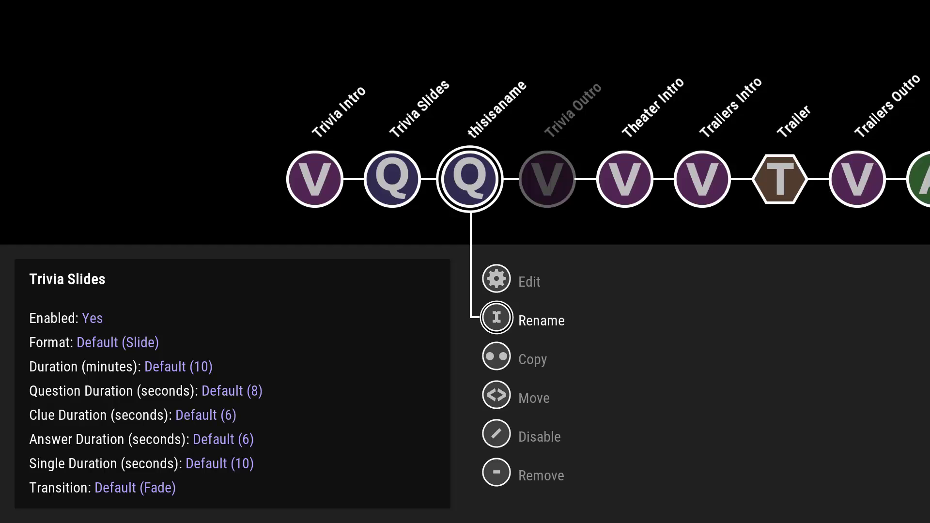
Step: Remove the thisisaname module from the sequence and confirm the removal
key("Up")
key("Up")
key("Return")
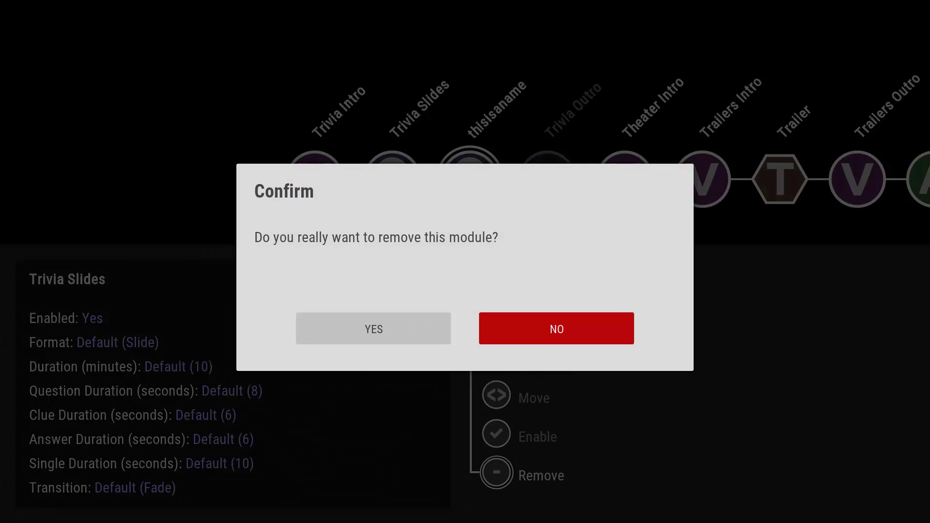
key("Left")
key("Return")
Step: Examine the details of the sequence's modules from Trailers Intro through the first Feature
key("Right")
key("Right")
key("Right")
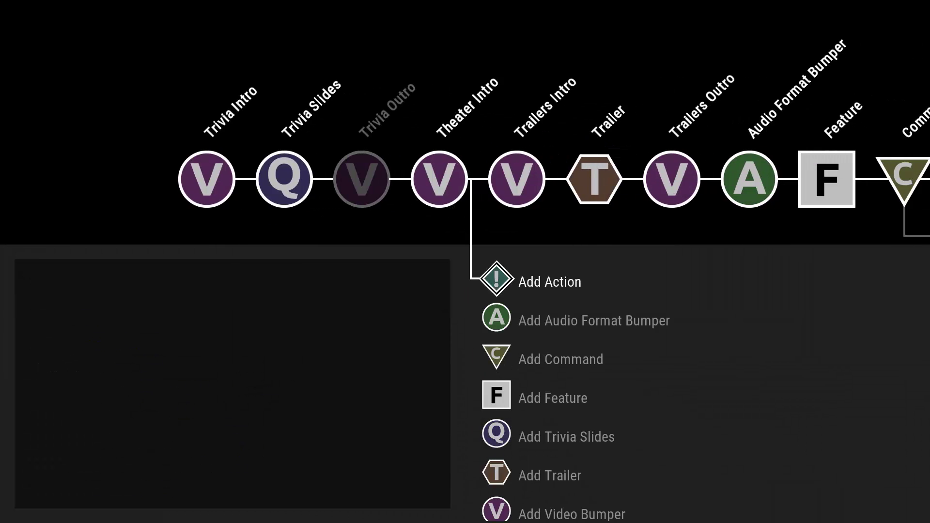
key("Right")
key("Right")
key("Right")
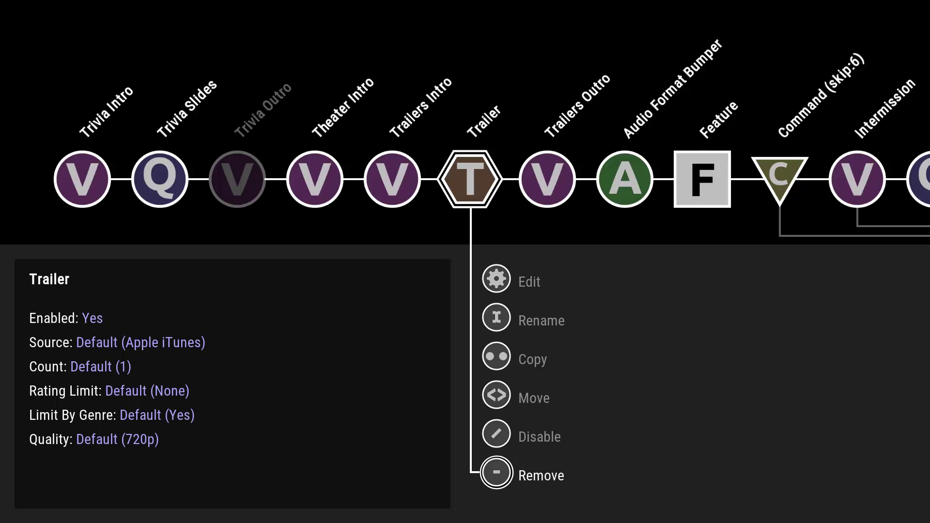
key("Left")
key("Left")
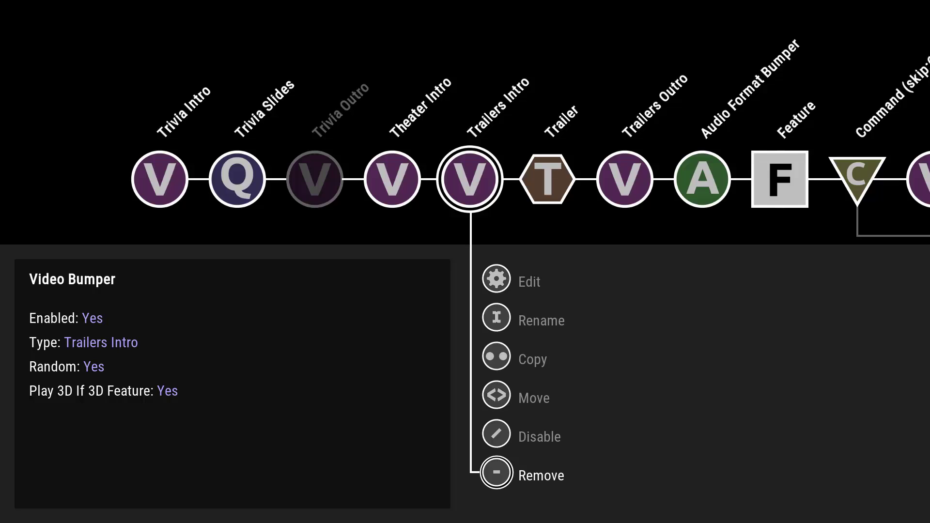
key("Right")
key("Right")
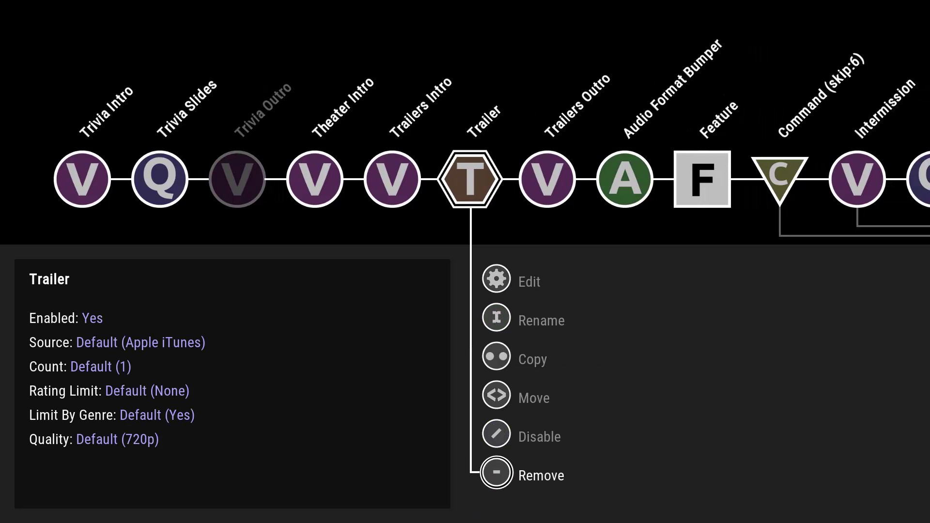
key("Right")
key("Right")
key("Right")
key("Right")
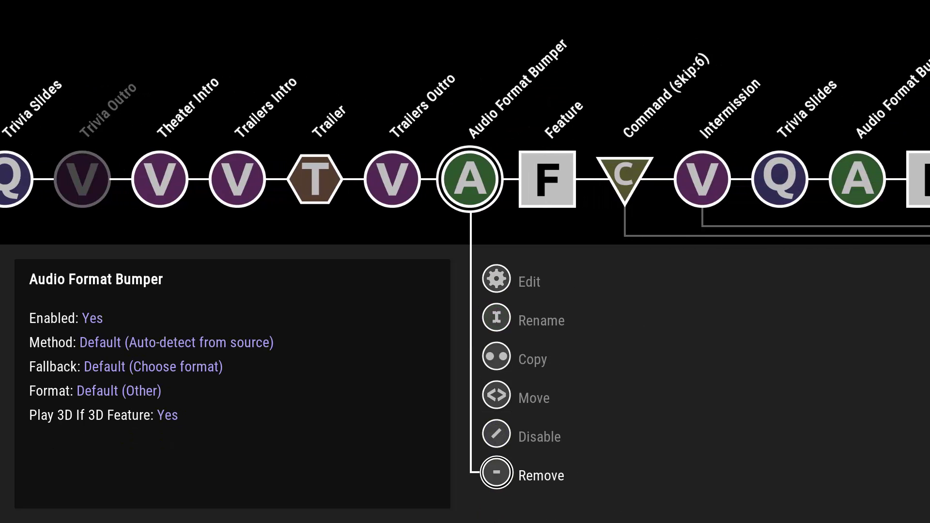
key("Right")
key("Right")
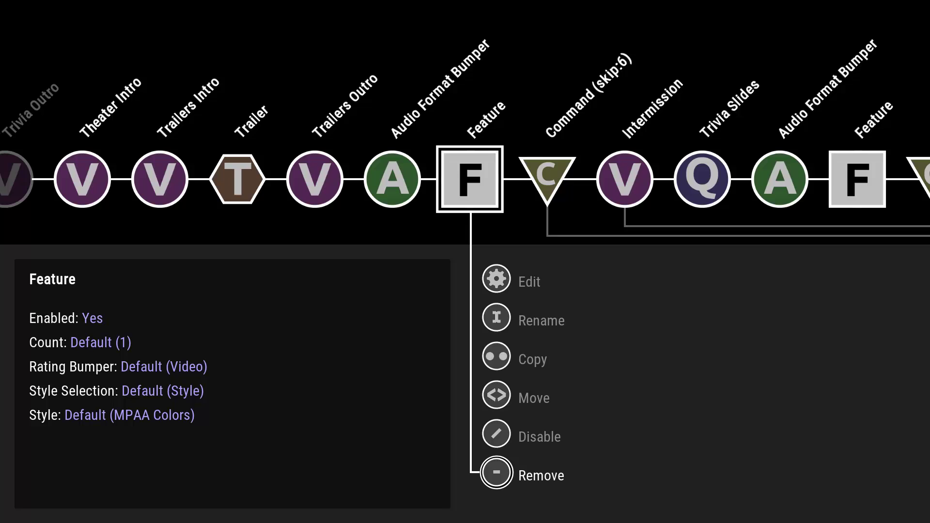
Step: Disable the Trailers Outro video bumper in the sequence
key("Left")
key("Left")
key("Left")
key("Left")
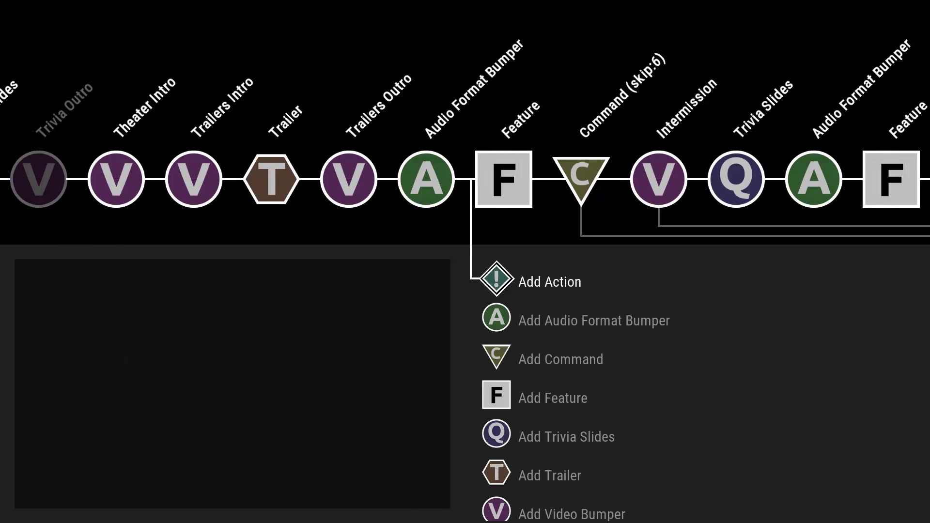
key("Left")
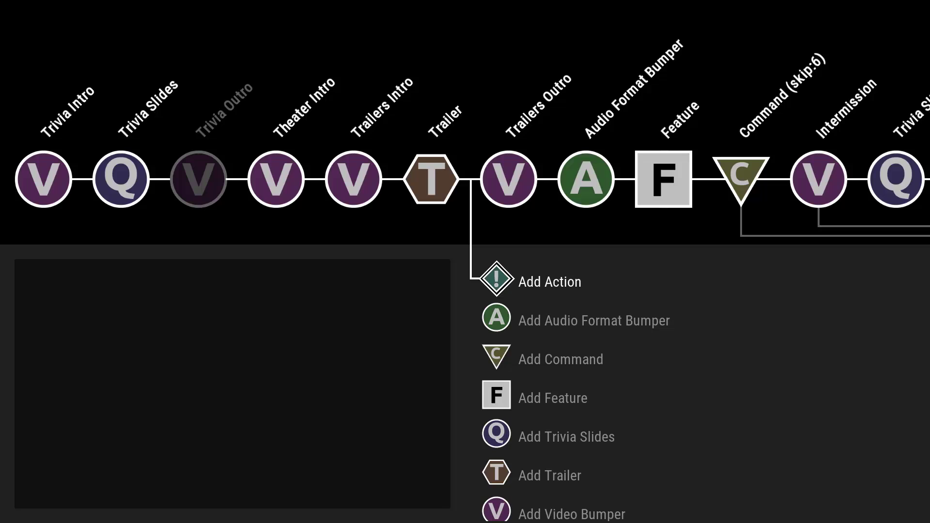
key("Right")
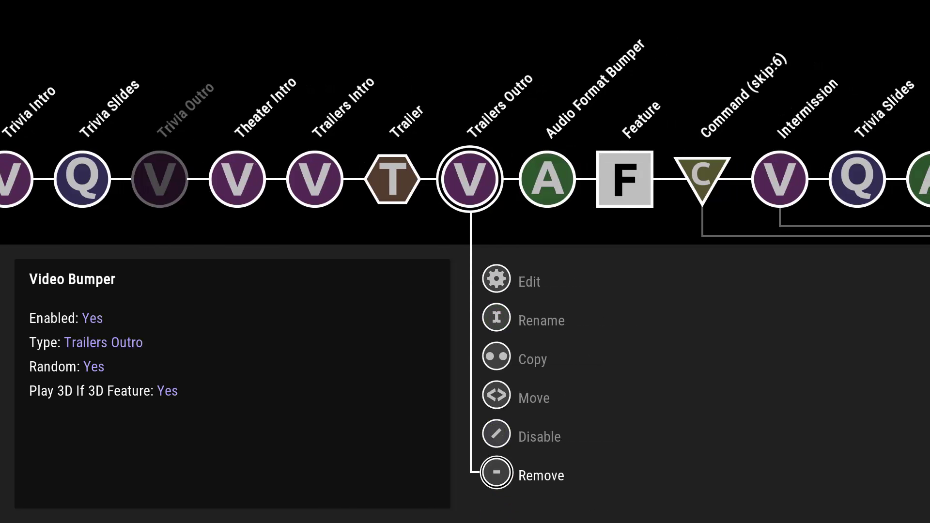
key("Up")
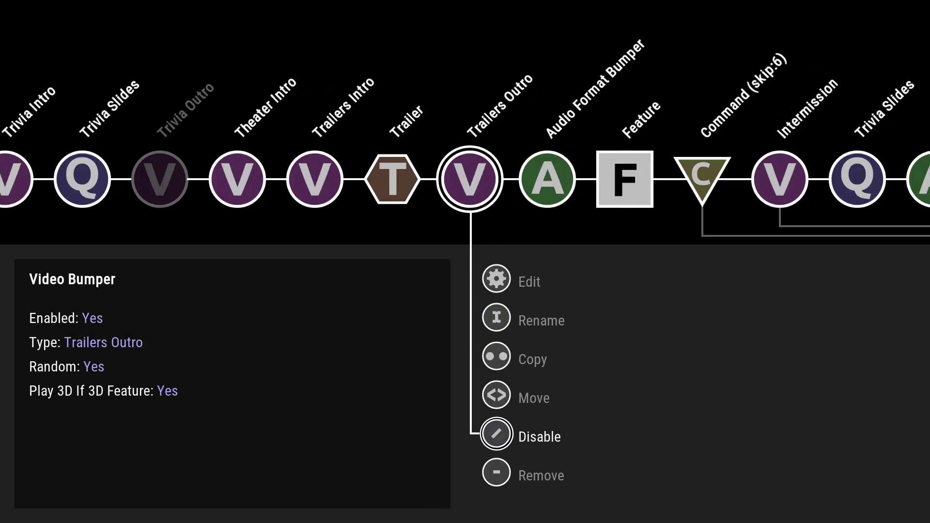
key("Return")
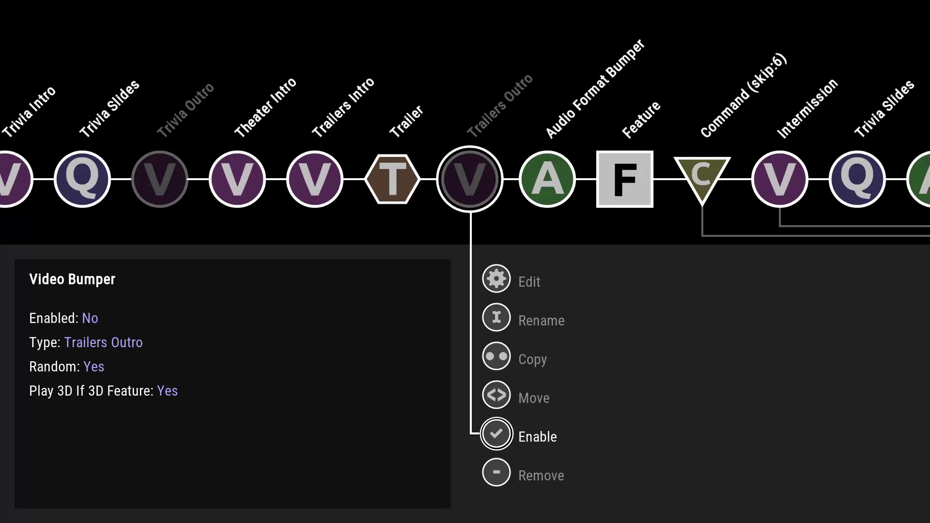
Step: Examine the sequence between the Trailers Intro bumper and the first Feature module
key("Left")
key("Left")
key("Left")
key("Left")
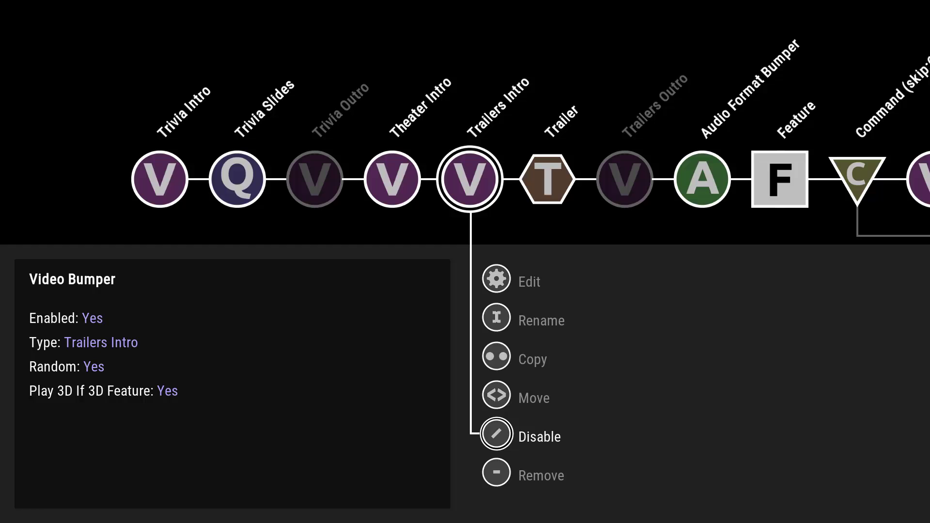
key("Right")
key("Right")
key("Right")
key("Right")
key("Right")
key("Right")
key("Right")
key("Right")
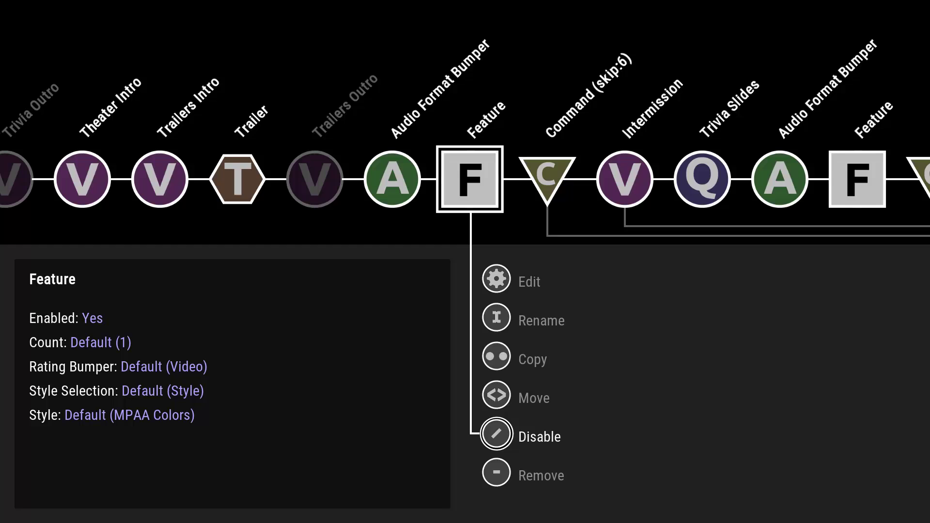
Step: Open the edit settings of the skip command after the first Feature, review them and close them
key("Right")
key("Right")
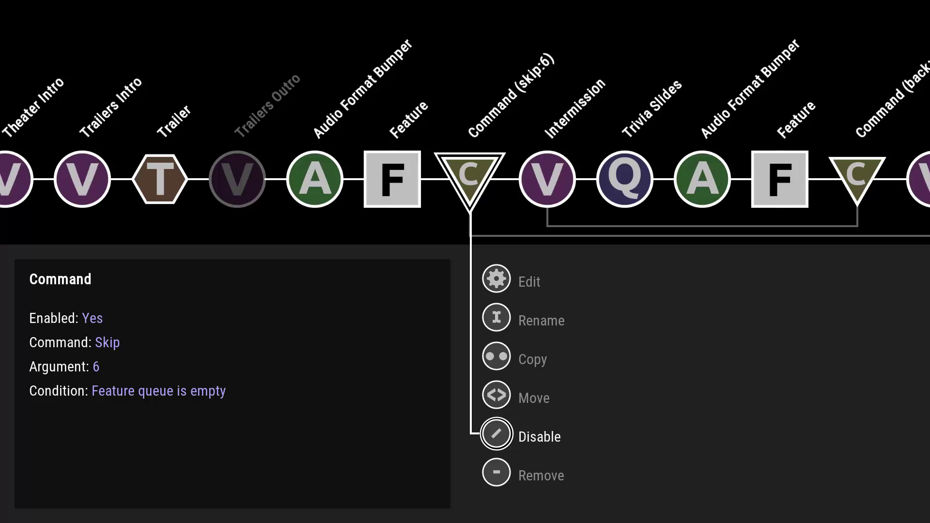
key("Up")
key("Up")
key("Up")
key("Up")
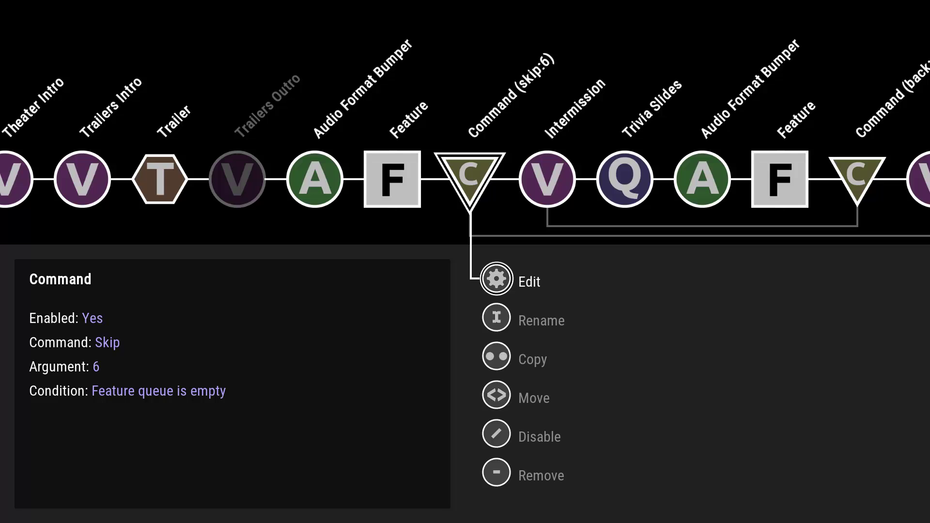
key("Return")
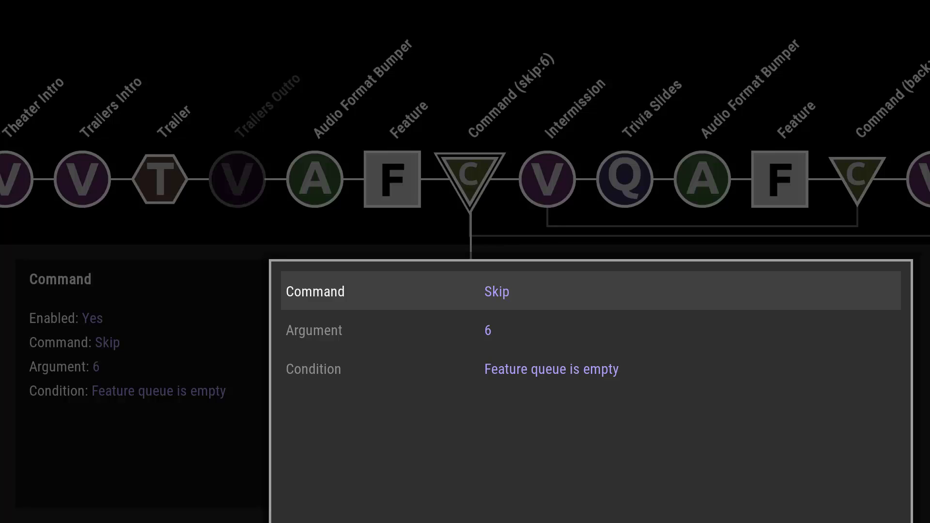
key("Escape")
Step: Examine the modules that follow the skip command, from Intermission through Feature Outro
key("Right")
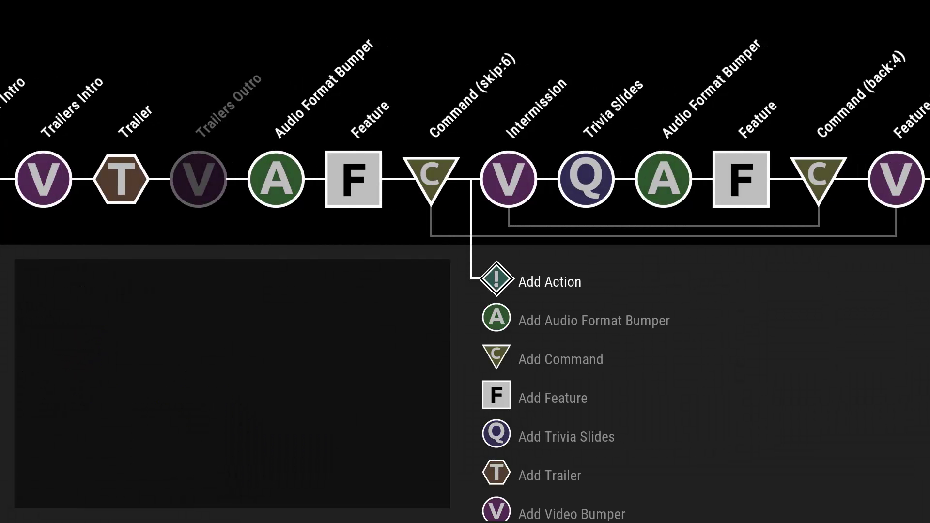
key("Left")
key("Right")
key("Right")
key("Right")
key("Right")
key("Right")
key("Right")
key("Right")
key("Right")
key("Right")
key("Right")
key("Right")
key("Right")
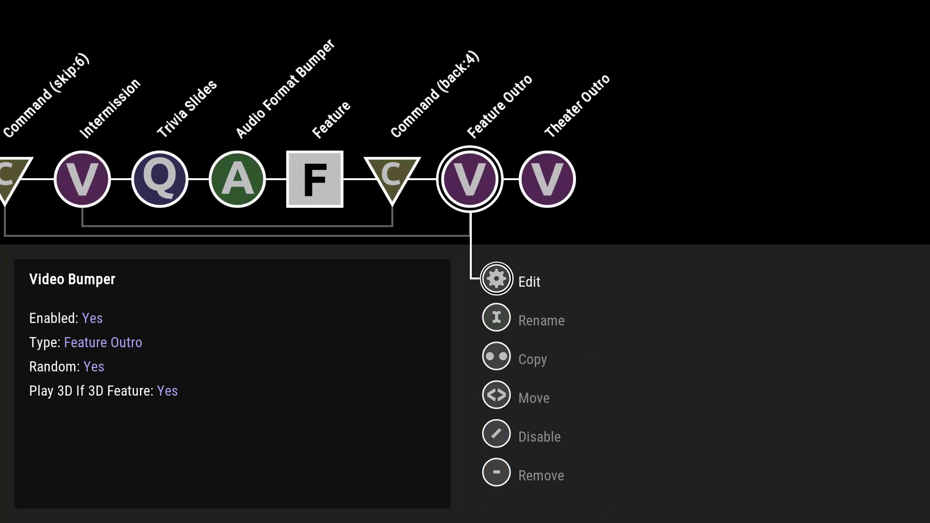
Step: Reopen the skip command's edit settings, review its Condition and Argument options and close them without changes
key("Left")
key("Left")
key("Left")
key("Left")
key("Left")
key("Left")
key("Left")
key("Left")
key("Left")
key("Left")
key("Left")
key("Left")
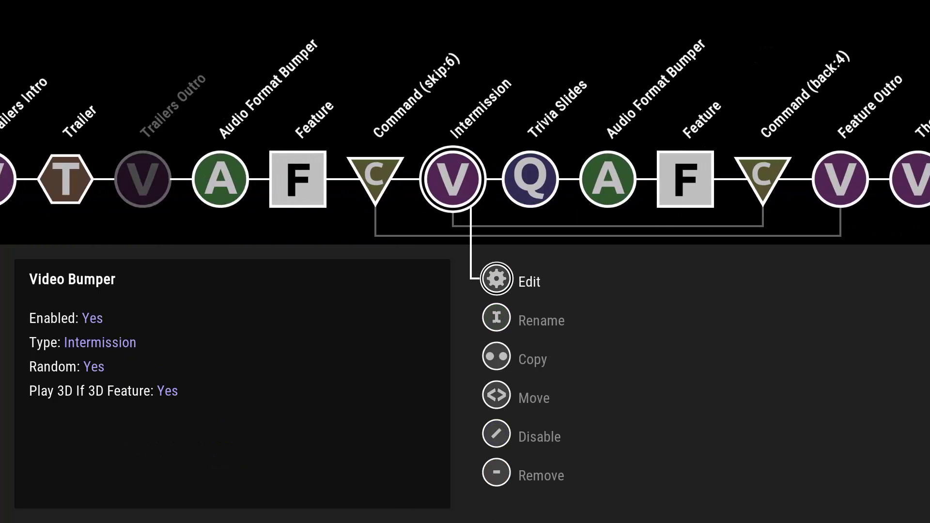
key("Return")
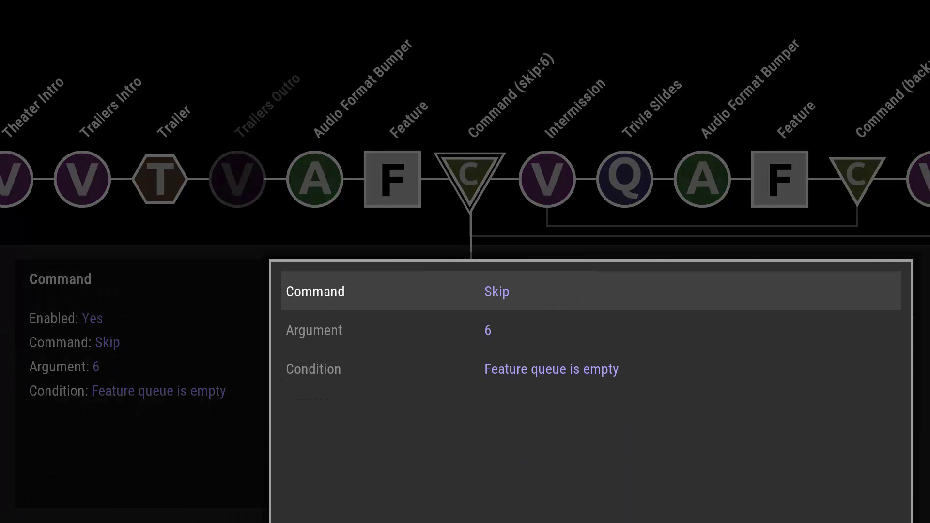
key("Down")
key("Down")
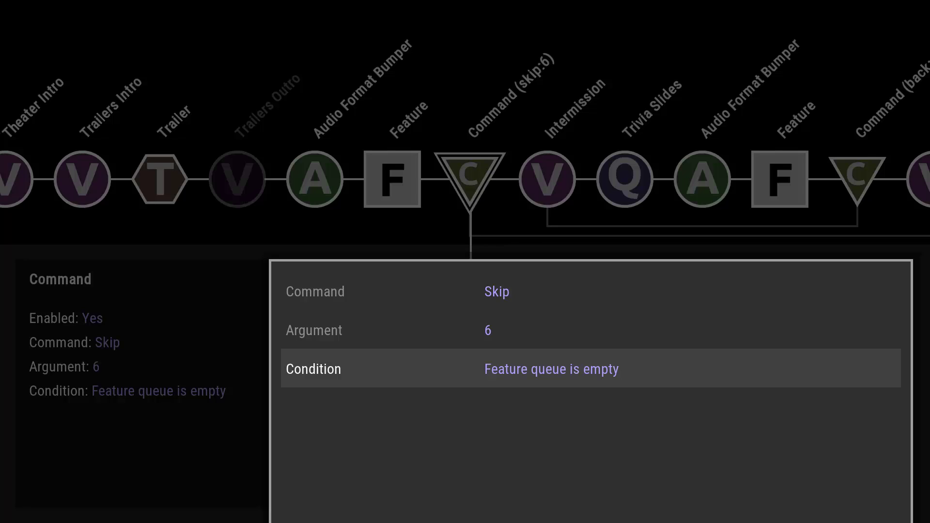
key("Down")
key("Down")
key("Return")
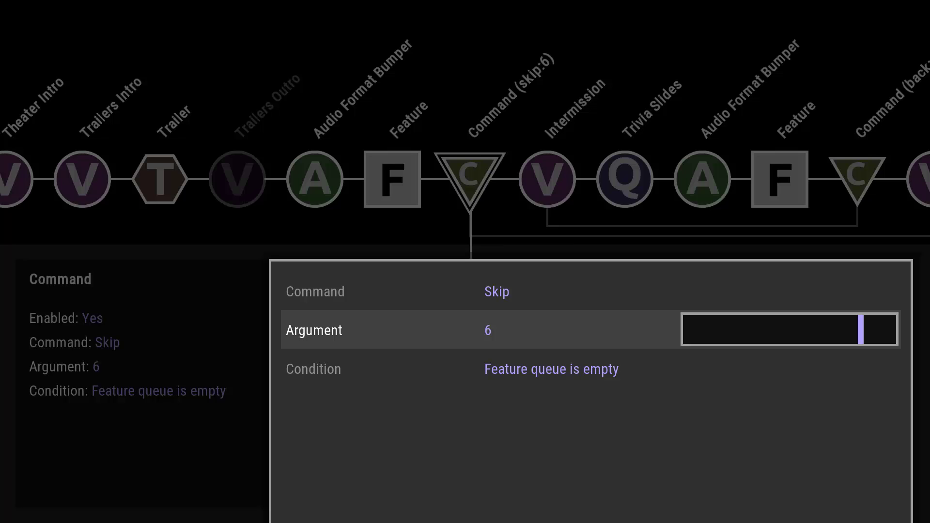
key("Escape")
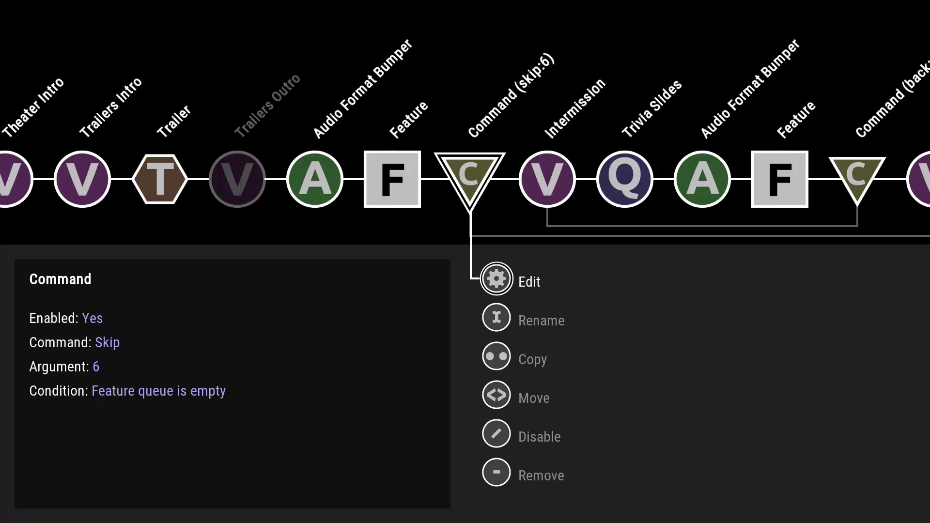
key("Right")
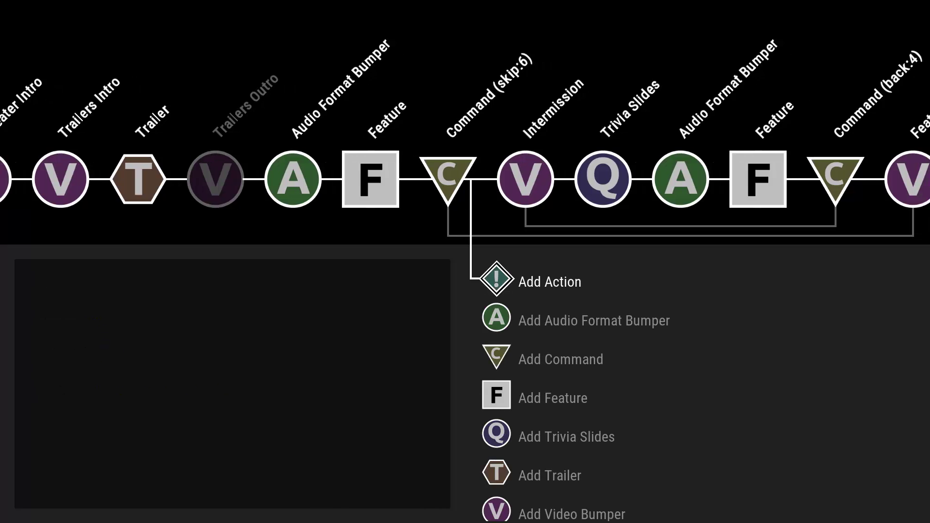
key("Right")
key("Left")
key("Left")
key("Left")
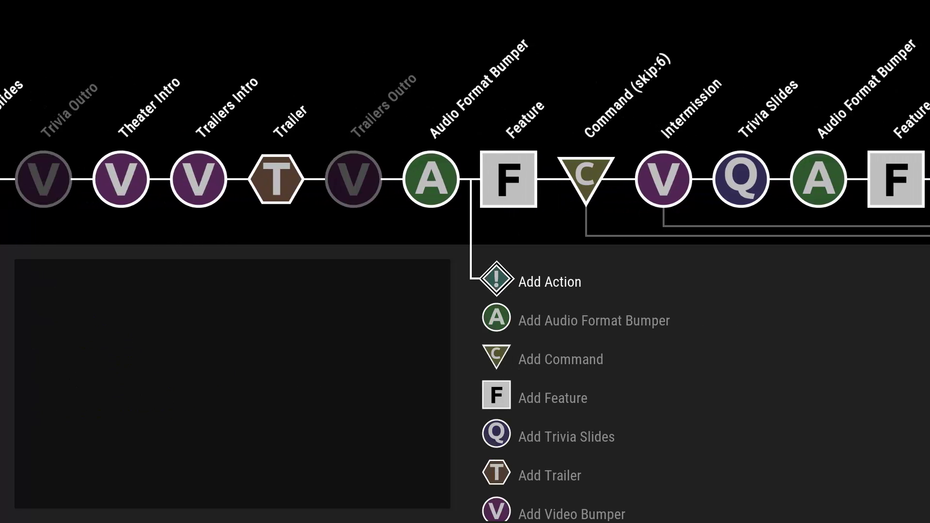
Step: Trace the skip command's jump from the first Feature over the intermission modules to the Feature Outro bumper
key("Left")
key("Right")
key("Right")
key("Right")
key("Right")
key("Right")
key("Right")
key("Right")
key("Right")
key("Right")
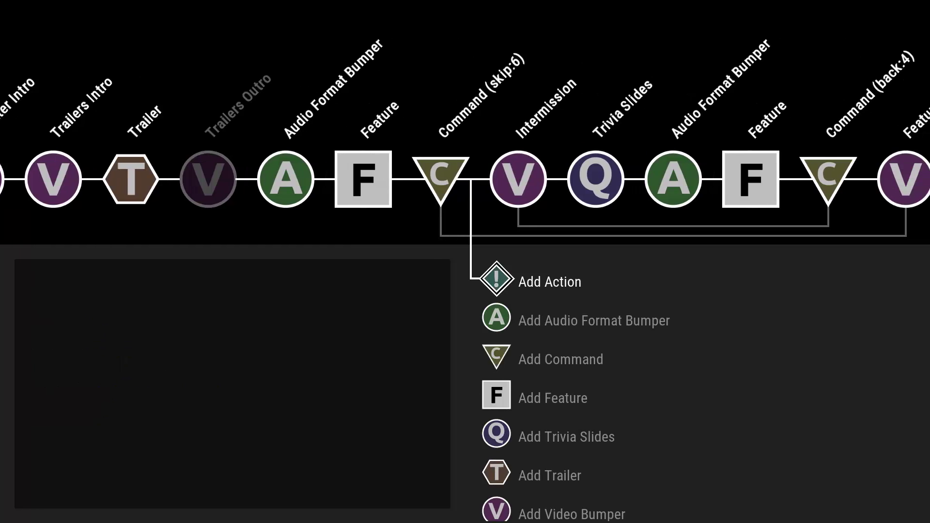
key("Right")
key("Right")
key("Right")
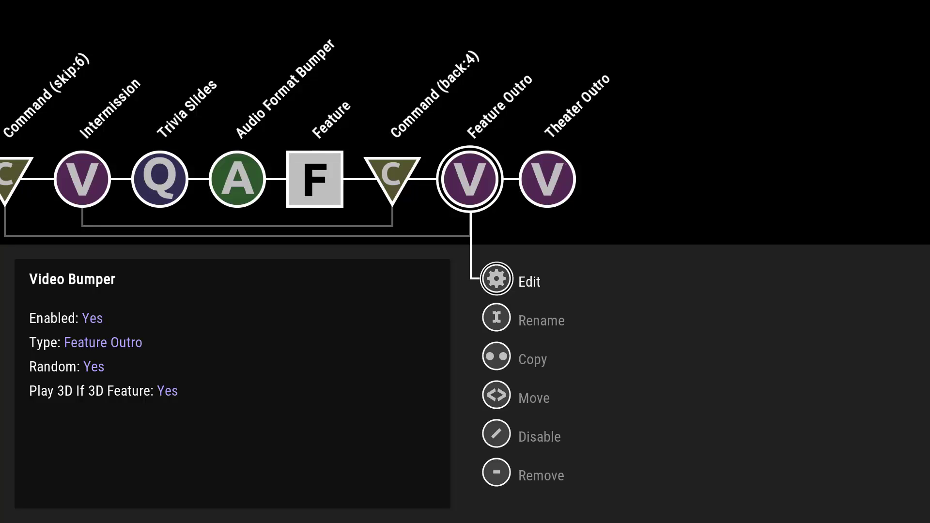
Step: Return to the skip command and the Feature before it, and review their summarized settings
key("Left")
key("Left")
key("Left")
key("Left")
key("Left")
key("Left")
key("Left")
key("Left")
key("Left")
key("Left")
key("Left")
key("Left")
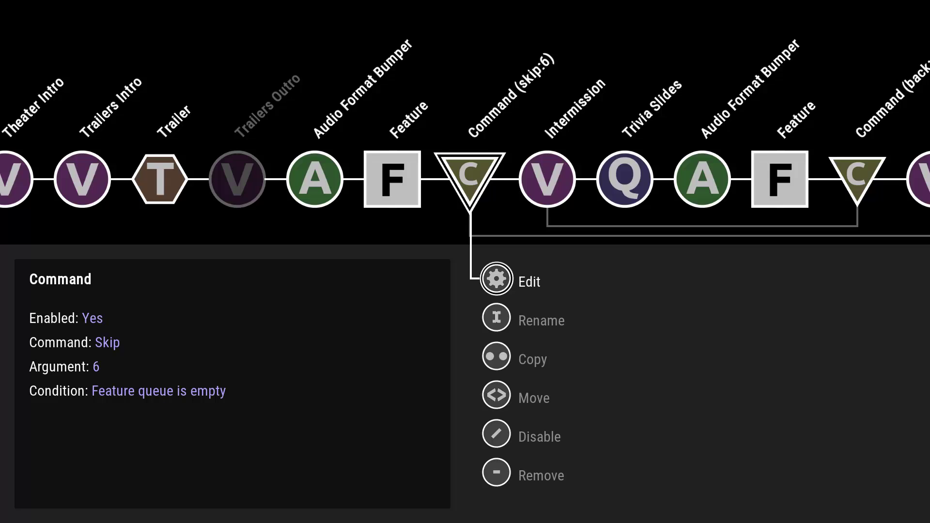
key("Left")
key("Left")
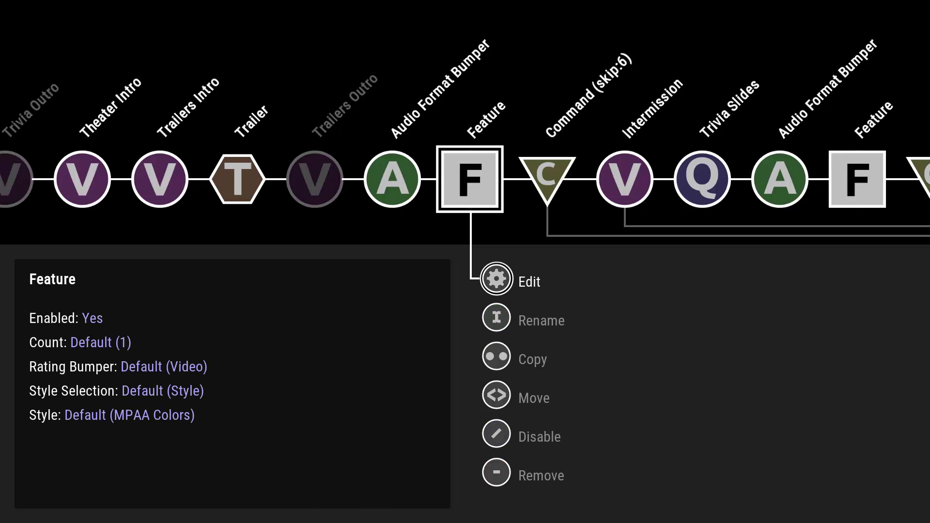
Step: Examine the modules in order from the first Feature through the intermission block to the back command
key("Right")
key("Right")
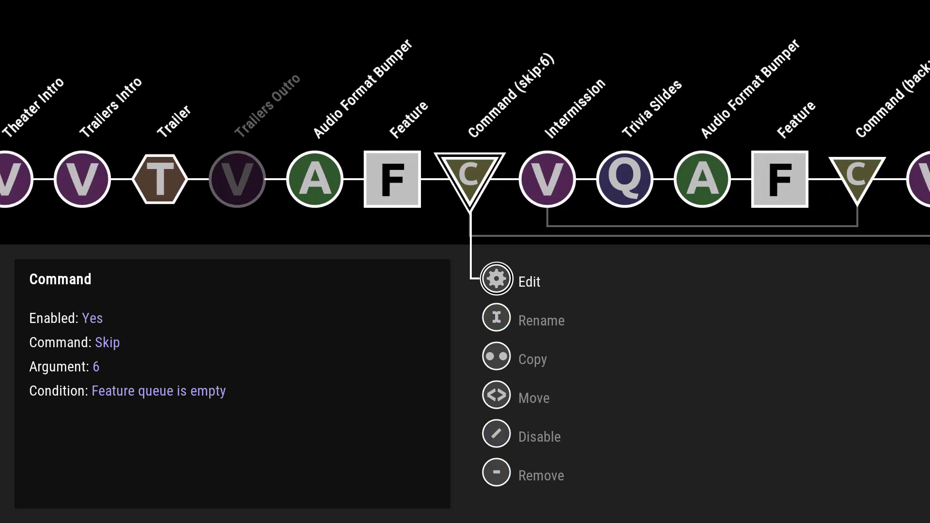
key("Right")
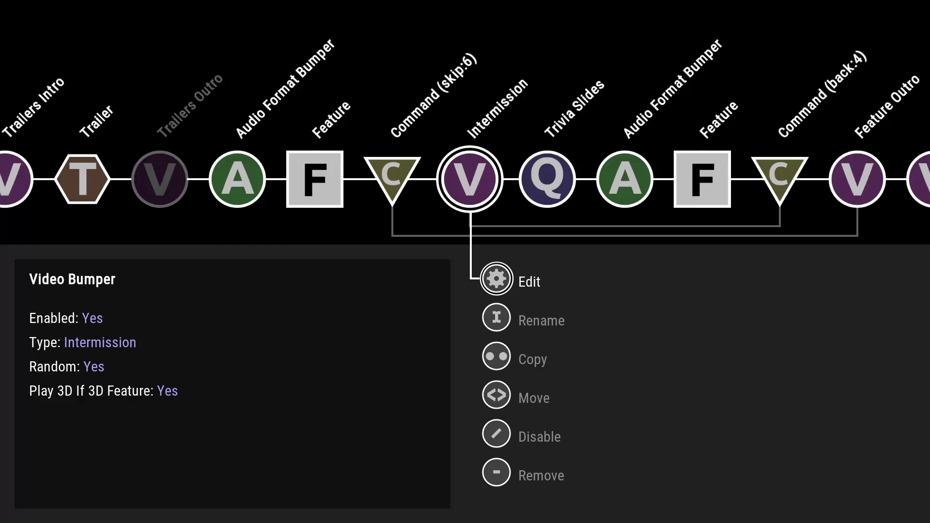
key("Right")
key("Right")
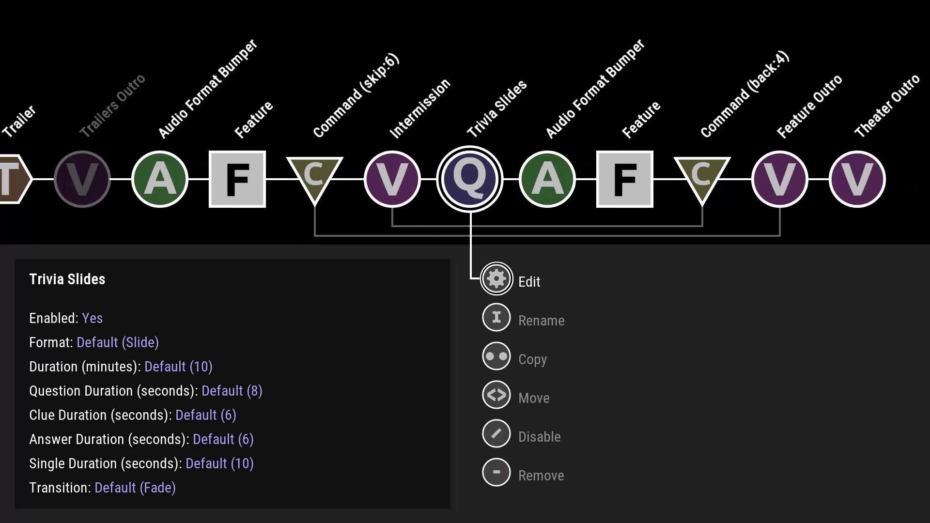
key("Right")
key("Right")
key("Right")
key("Right")
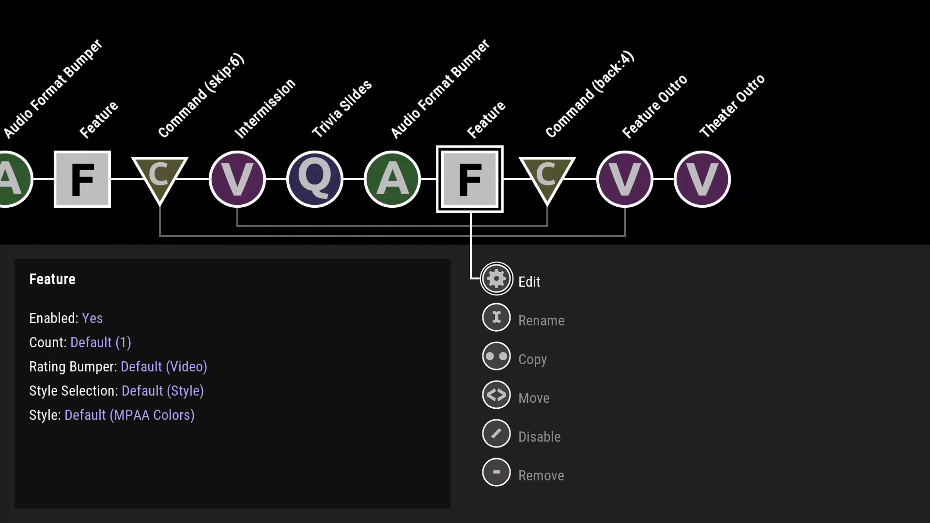
key("Right")
key("Right")
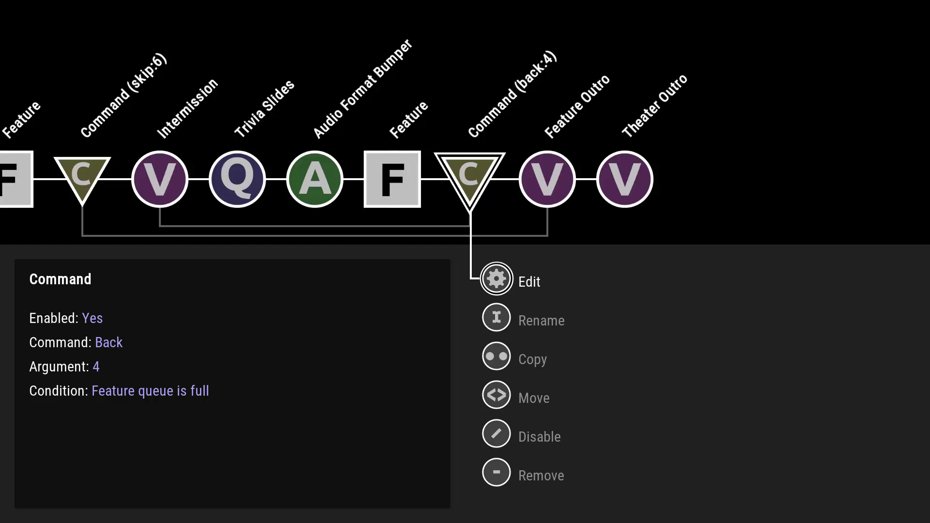
Step: Trace the back command's jump to the Intermission bumper and review that bumper's summary
key("Left")
key("Left")
key("Left")
key("Left")
key("Left")
key("Left")
key("Left")
key("Left")
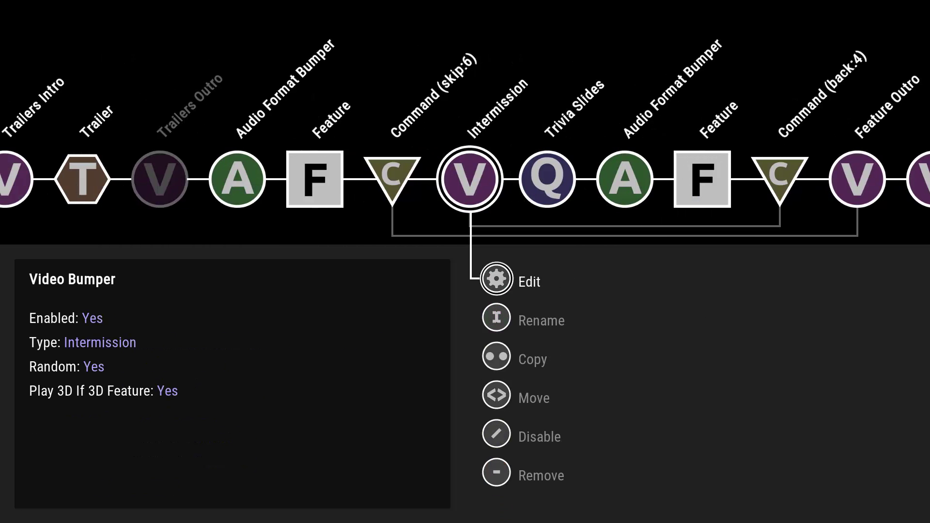
Step: Examine the path from Intermission through the second Feature and the back command to Feature Outro
key("Right")
key("Right")
key("Right")
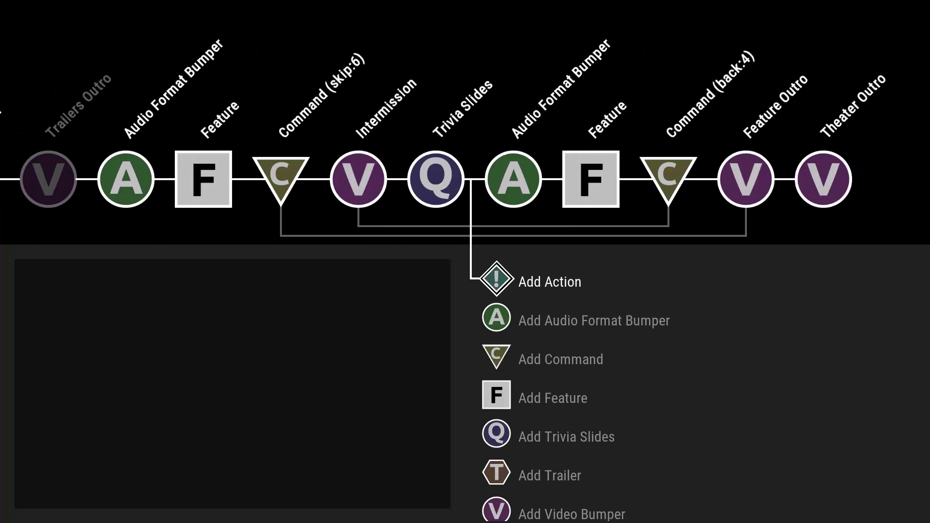
key("Right")
key("Right")
key("Right")
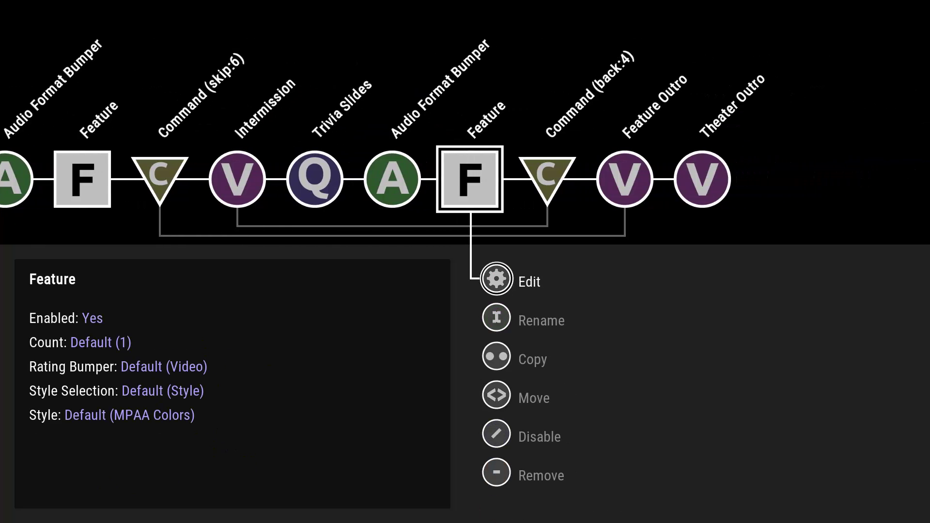
key("Right")
key("Right")
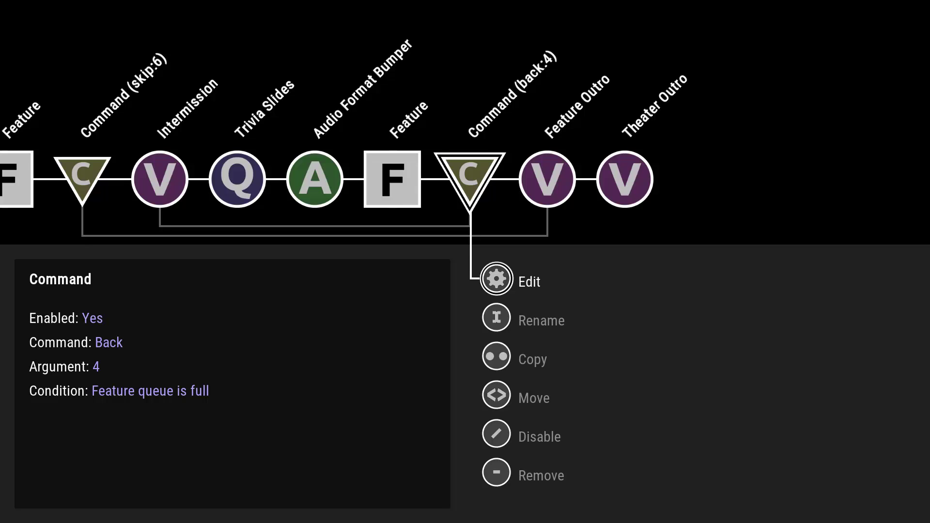
key("Right")
key("Right")
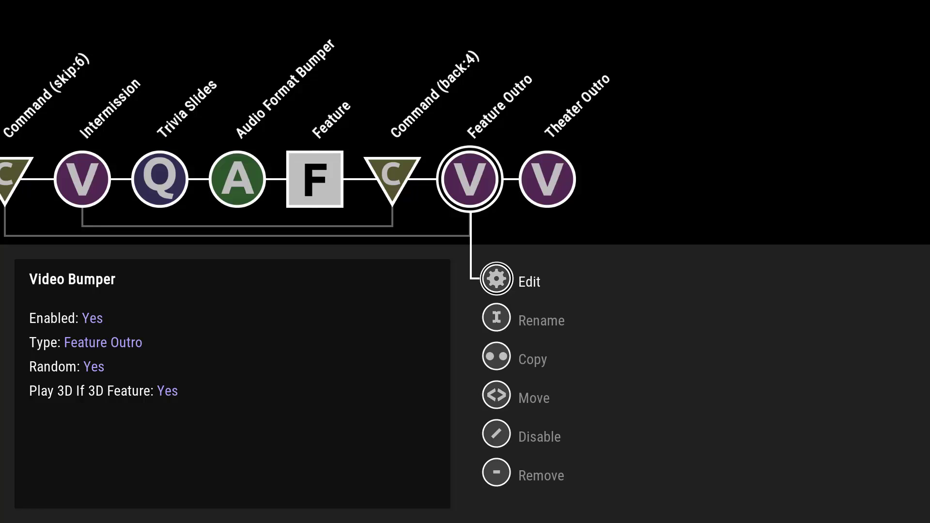
Step: Add a Command module between Trivia Slides and Trivia Outro near the start of the sequence
key("Left")
key("Left")
key("Left")
key("Left")
key("Left")
key("Left")
key("Left")
key("Left")
key("Left")
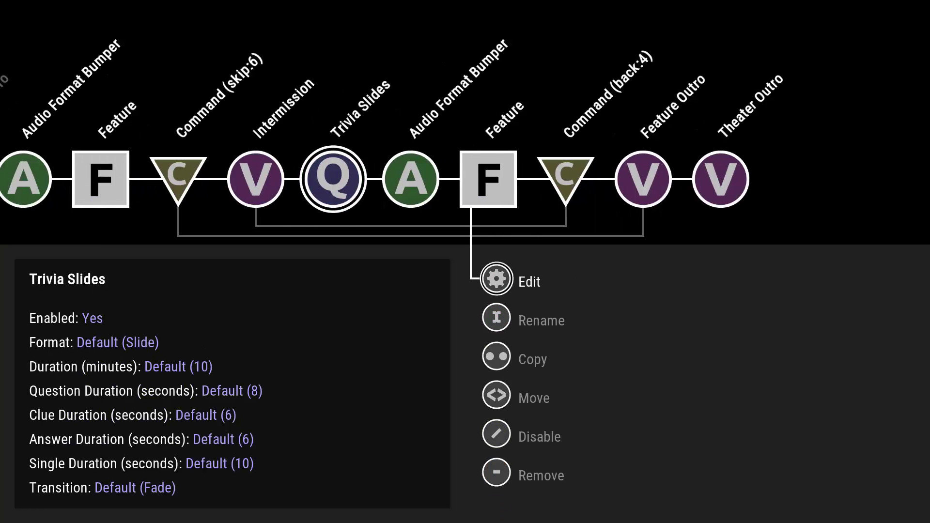
key("Left")
key("Left")
key("Left")
key("Left")
key("Left")
key("Left")
key("Left")
key("Left")
key("Left")
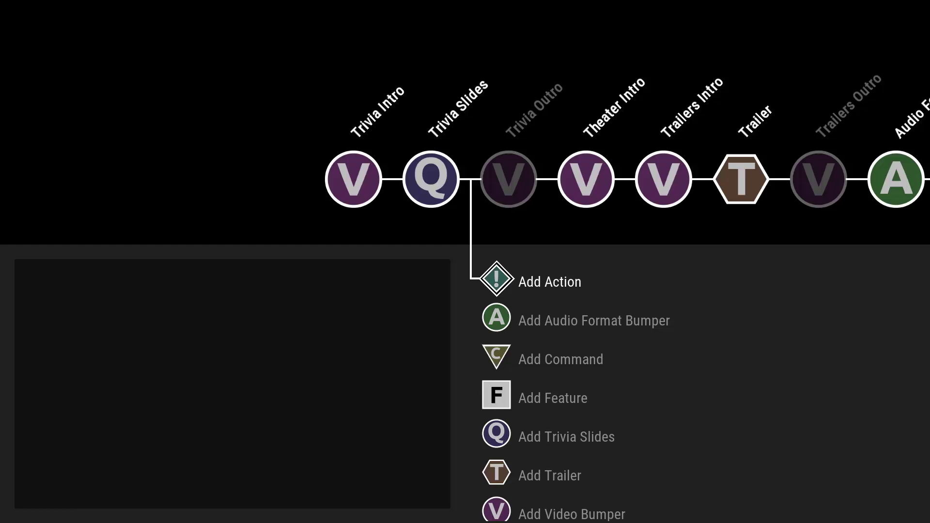
key("Down")
key("Down")
key("Return")
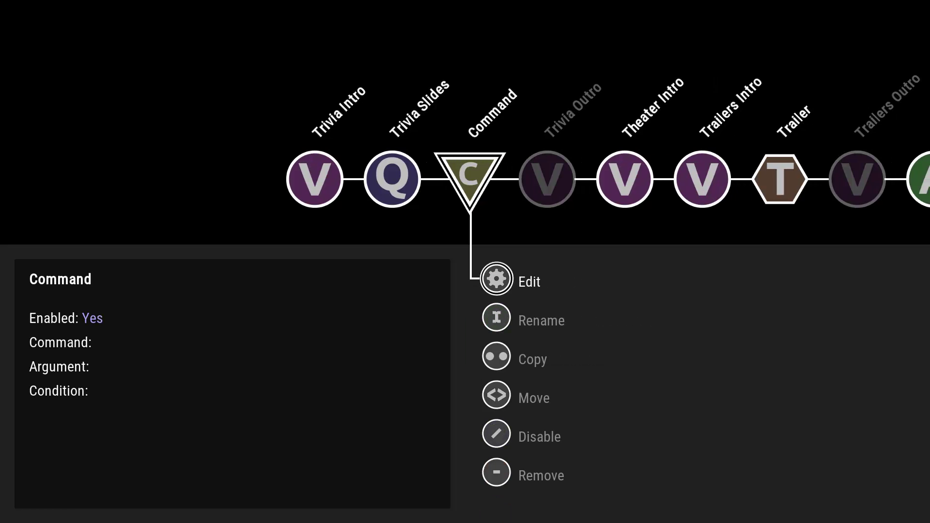
Step: Review the available Command and Condition options in the new command's edit settings and close the settings
key("Return")
key("Return")
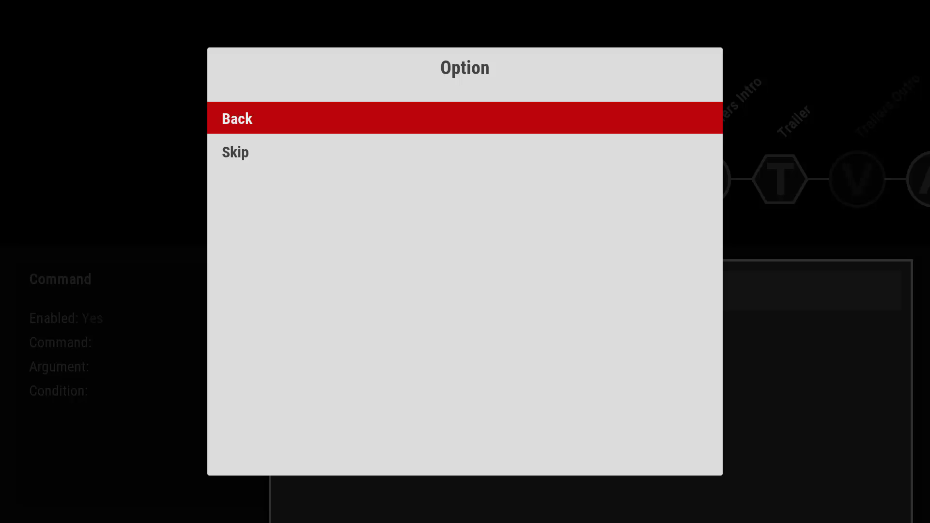
key("Escape")
key("Down")
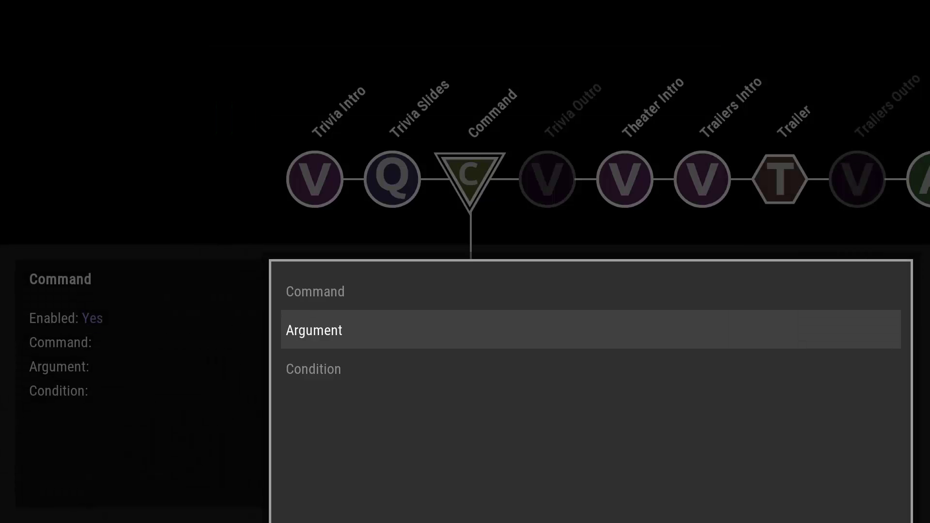
key("Down")
key("Return")
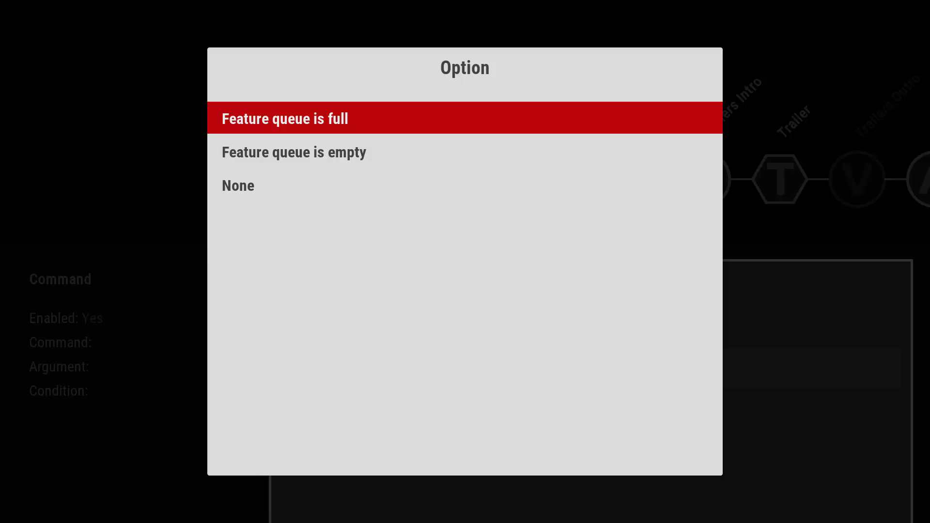
key("Down")
key("Up")
key("Down")
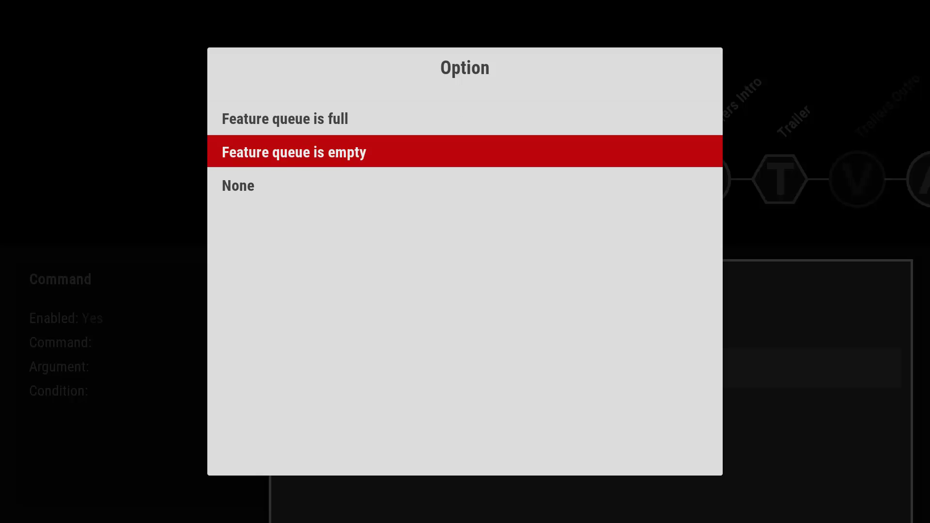
key("Return")
key("Escape")
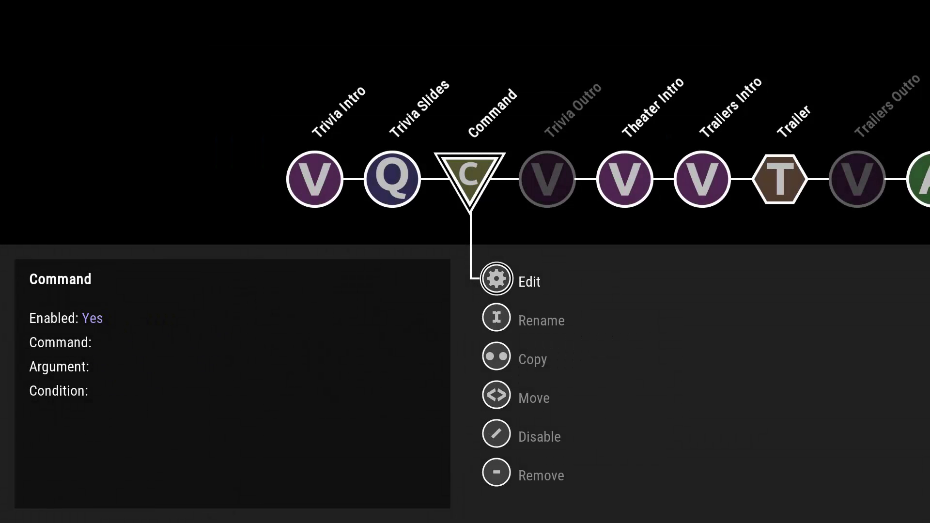
Step: Remove the new Command module that follows Trivia Slides
key("Down")
key("Down")
key("Down")
key("Down")
key("Down")
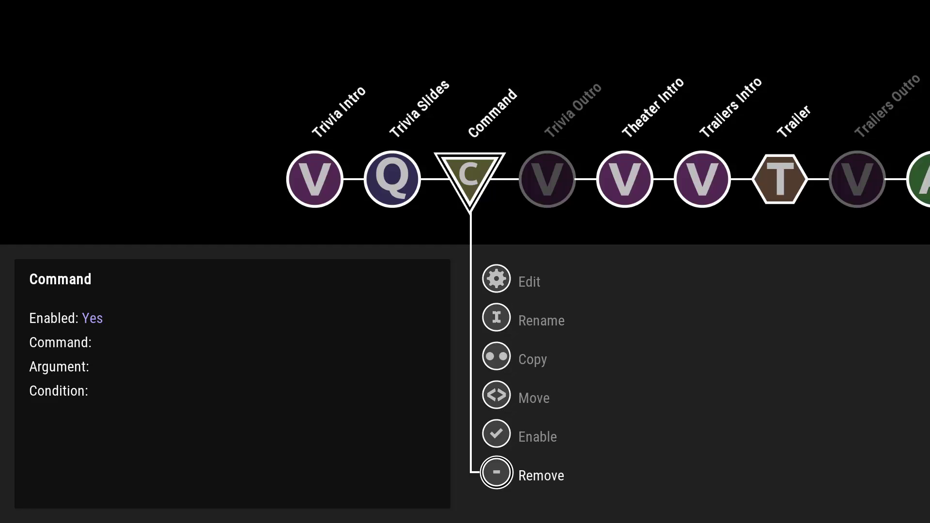
key("Return")
key("Left")
key("Return")
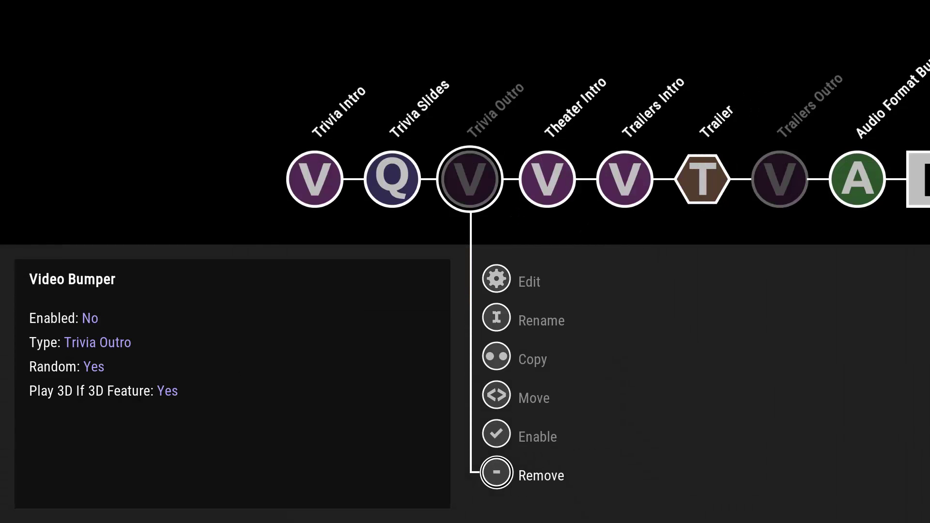
Step: Add an Action module between Trivia Slides and Trivia Outro
key("Left")
key("Up")
key("Up")
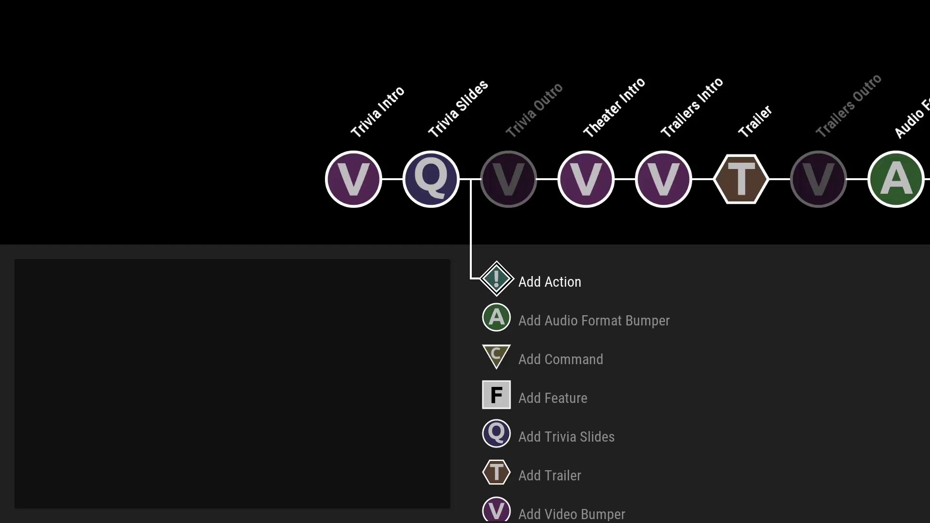
key("Return")
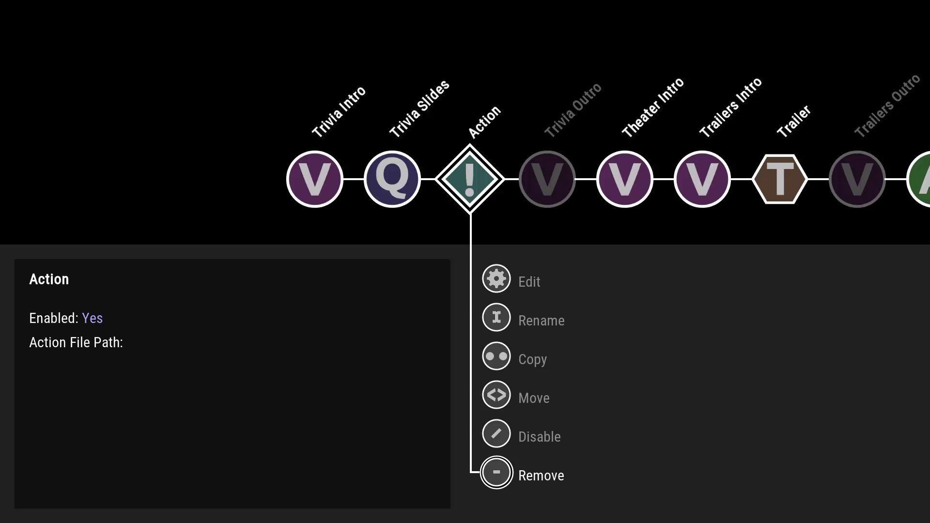
Step: Move the Action module to the position between Trivia Intro and Trivia Slides
key("Up")
key("Up")
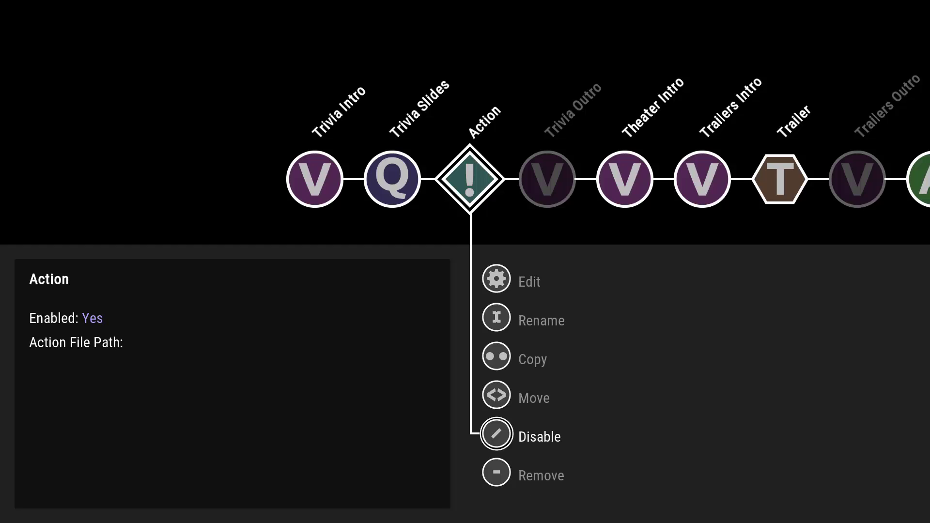
key("Return")
key("Left")
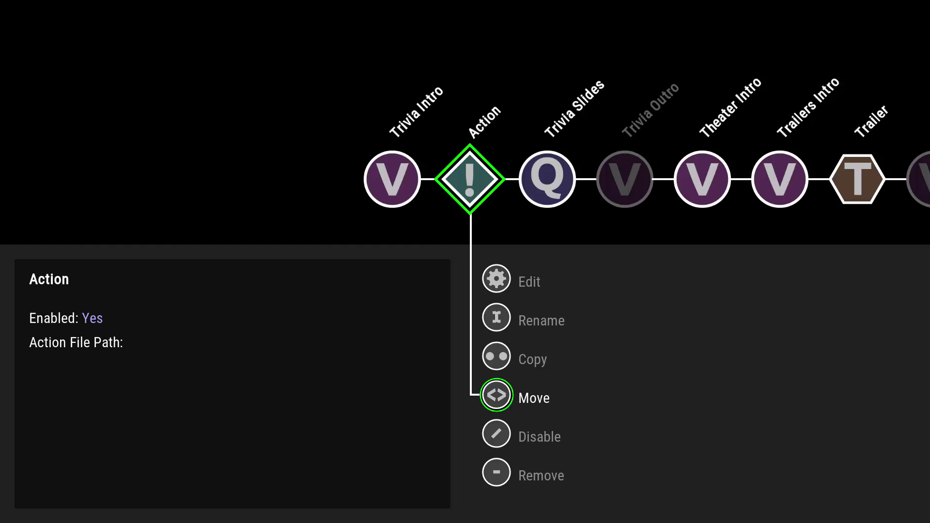
key("Left")
key("Right")
key("Return")
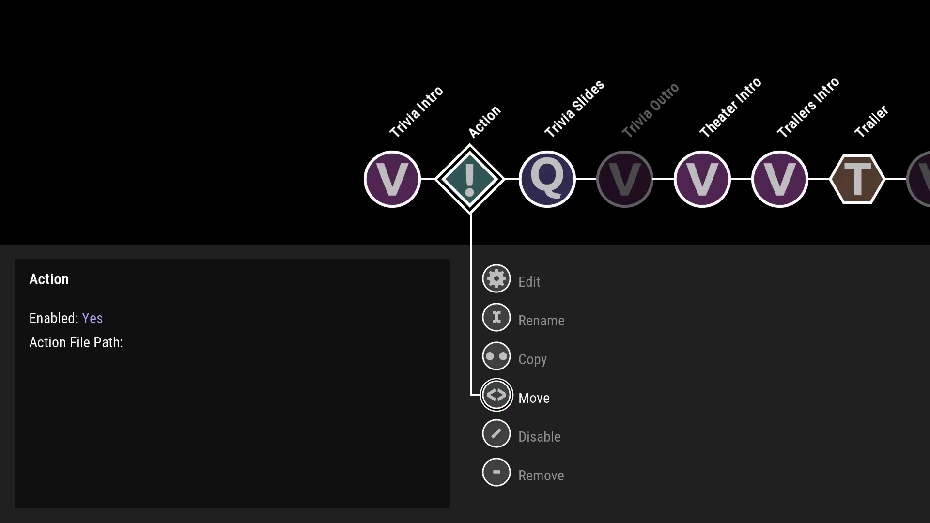
Step: Open the Action module's edit settings and start selecting a file on the C: drive for its Action File Path
key("Up")
key("Up")
key("Up")
key("Return")
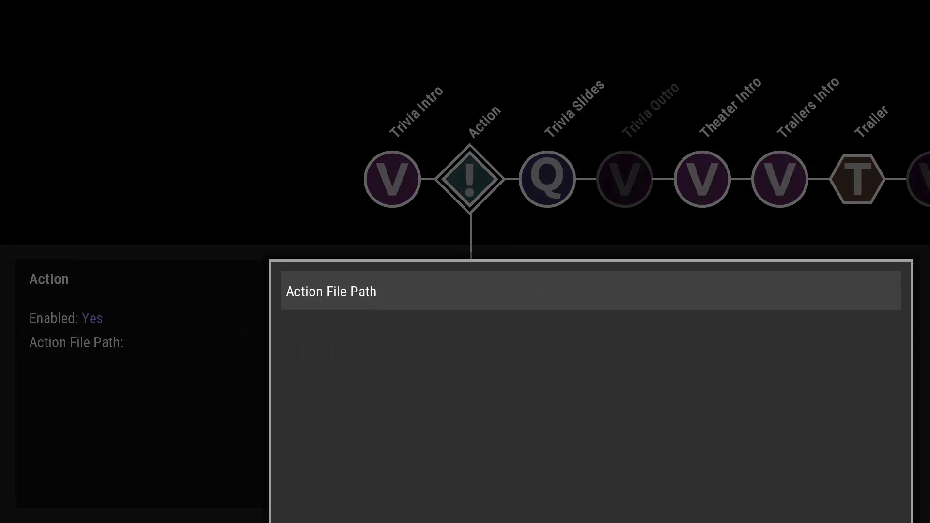
key("Return")
key("Return")
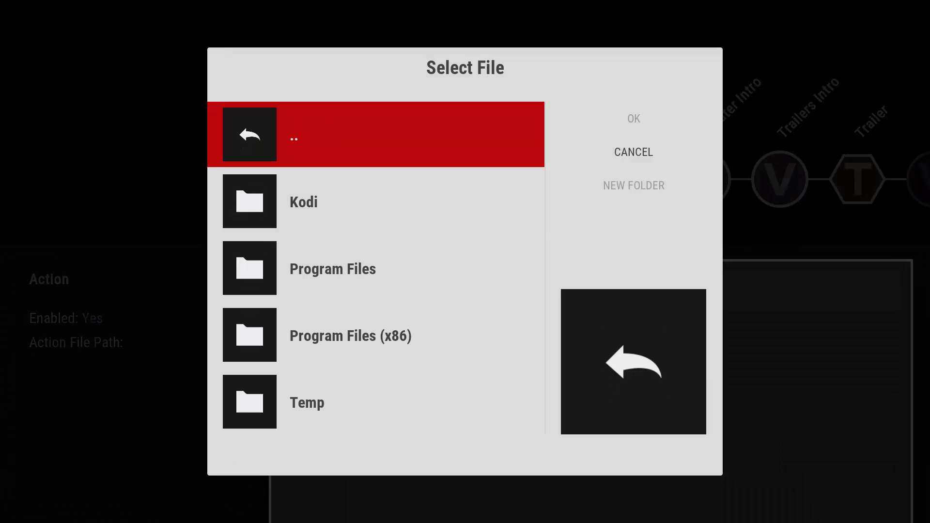
Step: Browse to C:\Kodi\CinemaVision\Actions, highlight Hue-FeatureLights.cvaction and switch Kodi to windowed mode
key("Down")
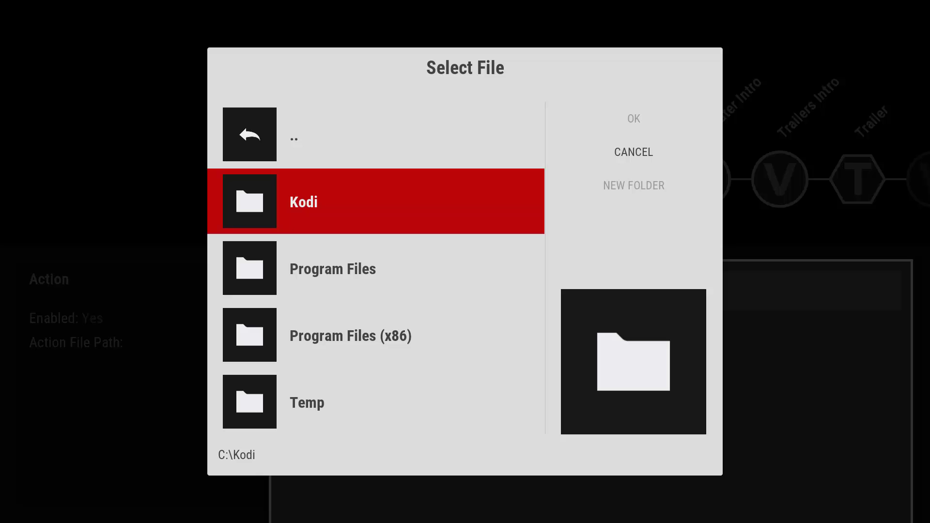
key("Return")
key("Down")
key("Down")
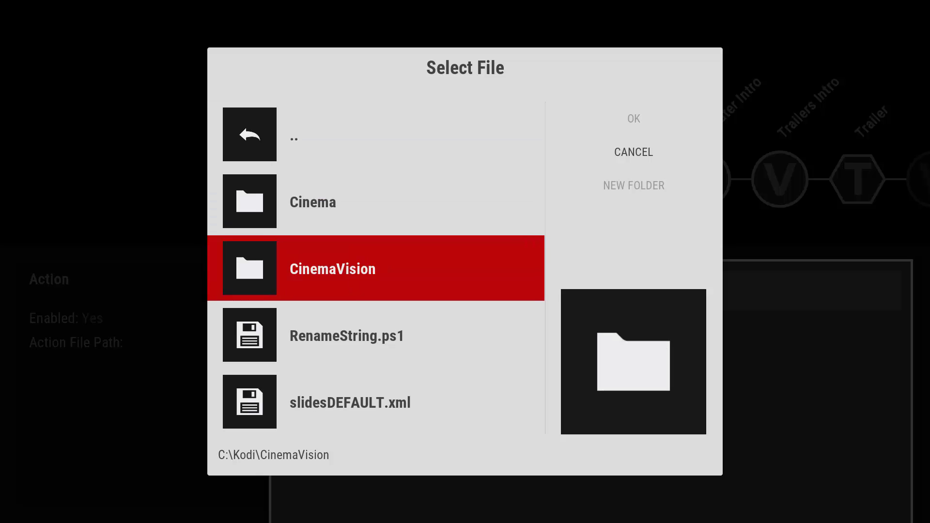
key("Return")
key("Down")
key("Return")
key("Down")
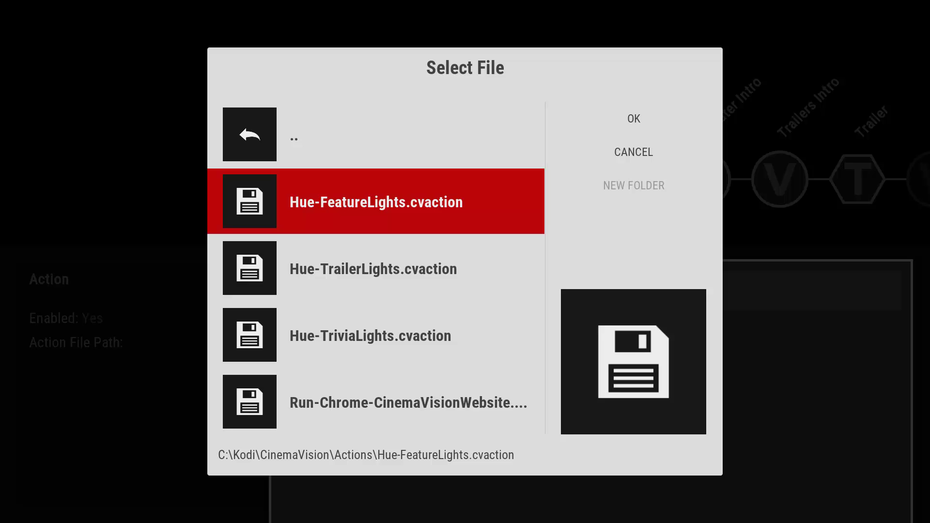
key("backslash")
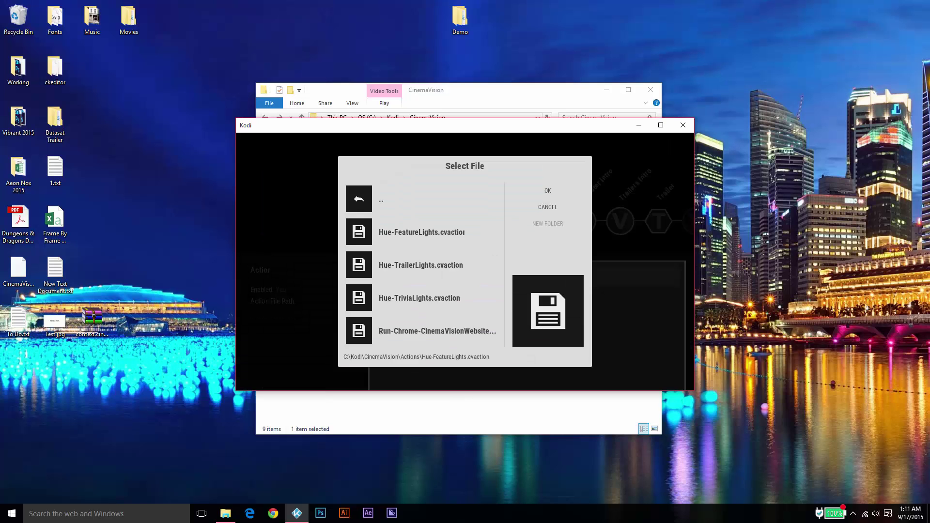
Step: Switch to File Explorer, examine the PUT command in Hue-TriviaLights.cvaction from the Actions folder, and return to Kodi's file selection
left_click(557, 95)
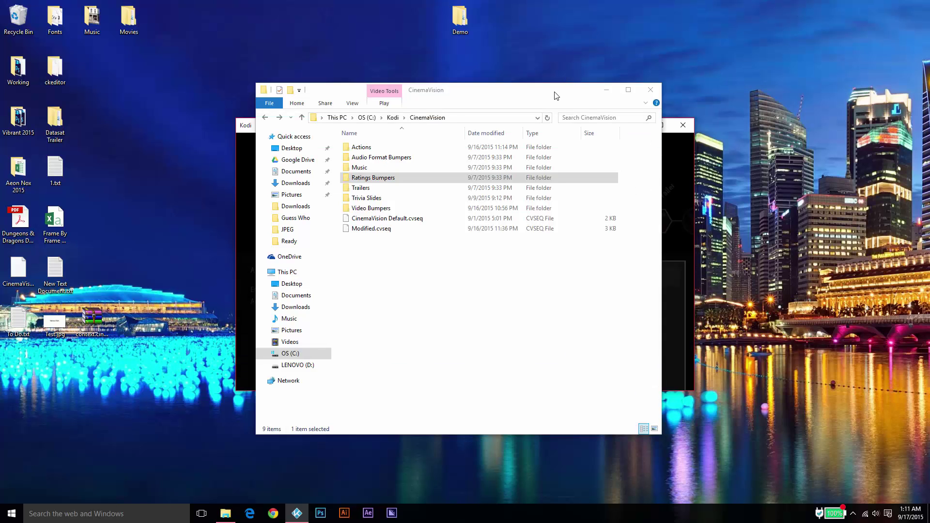
double_click(361, 147)
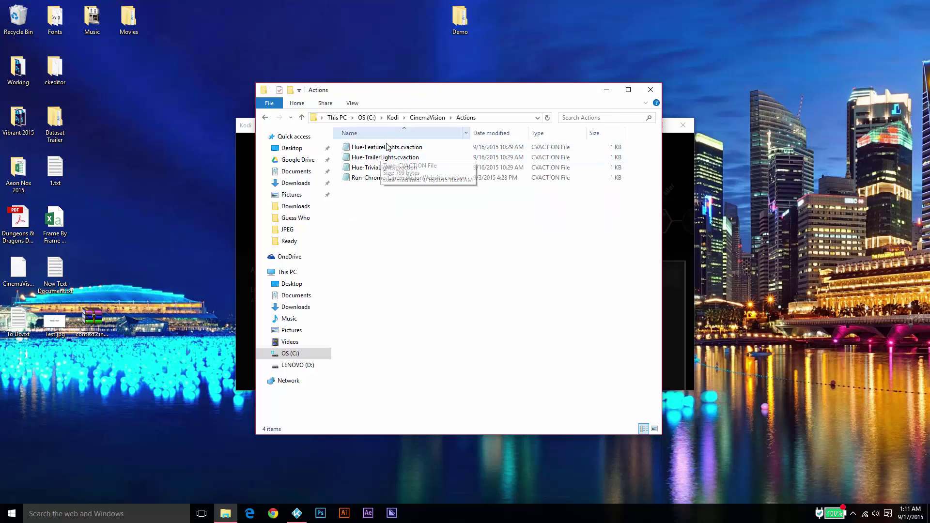
double_click(387, 168)
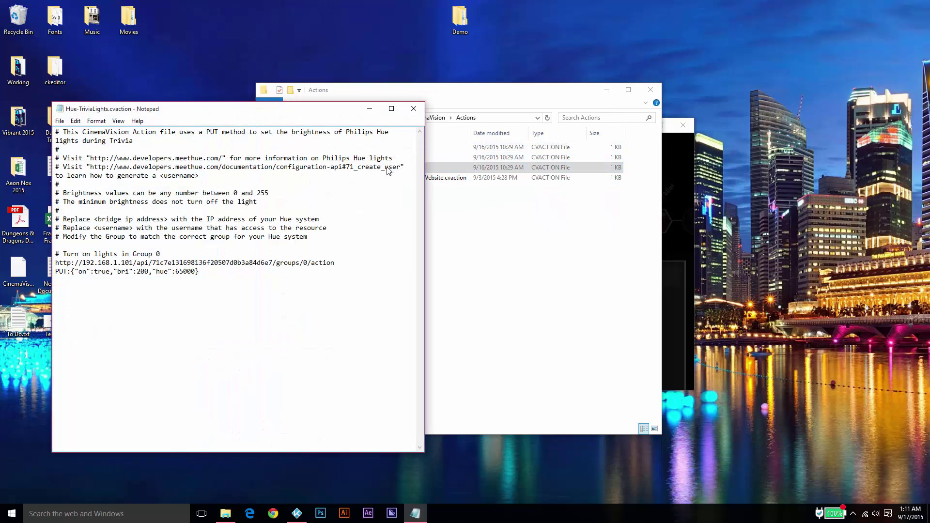
double_click(141, 272)
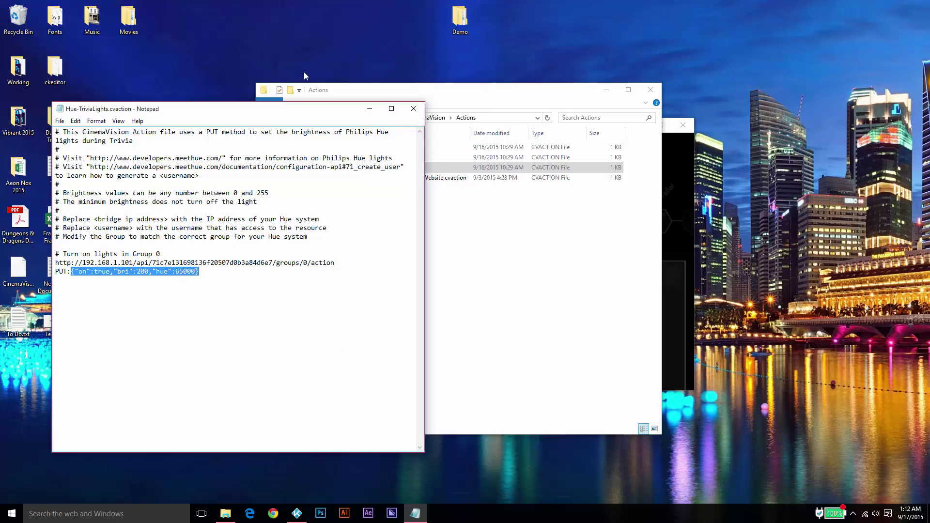
left_click(413, 108)
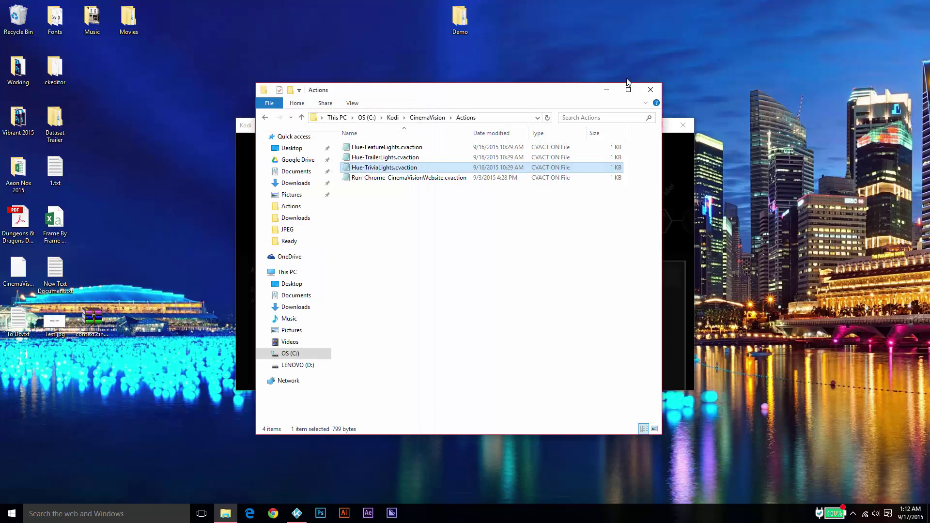
left_click(606, 90)
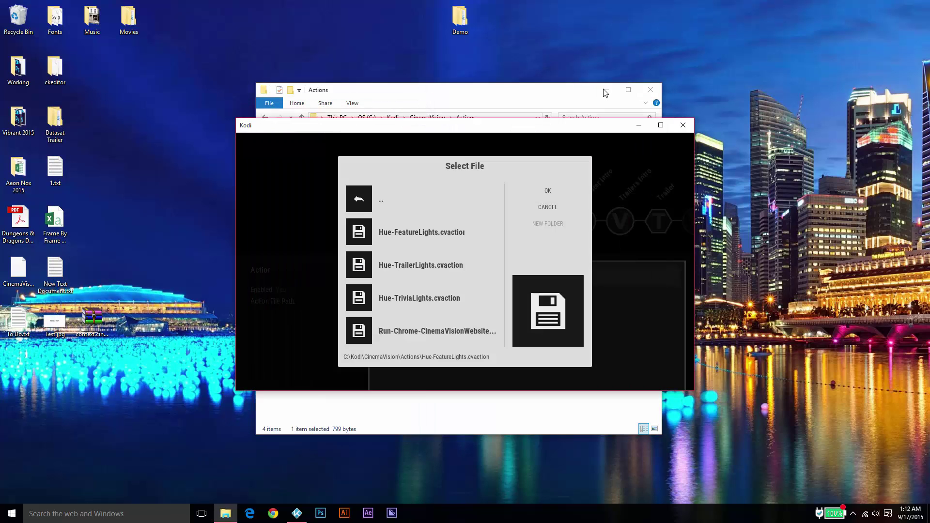
Step: Restore Kodi to full screen and set the Action File Path to C:\Kodi\CinemaVision\Actions\Hue-TriviaLights.cvaction
double_click(499, 129)
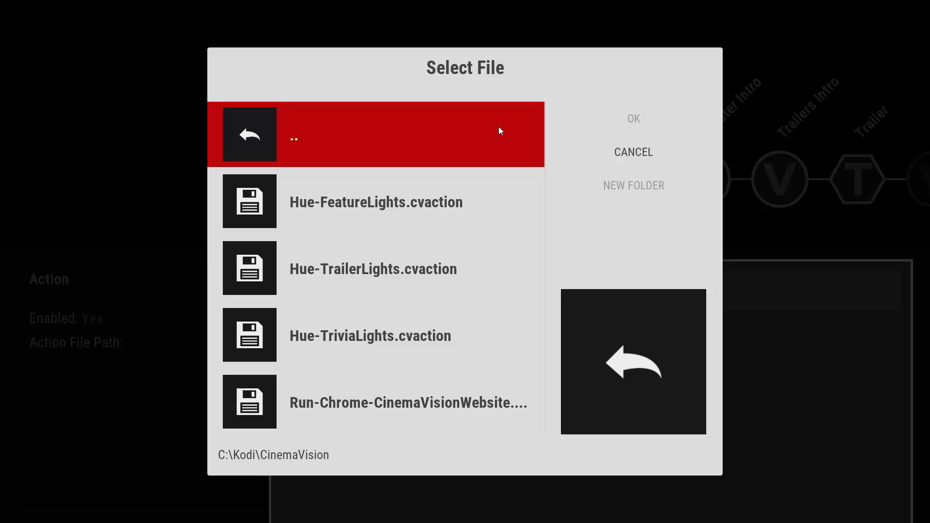
key("Down")
key("Down")
key("Down")
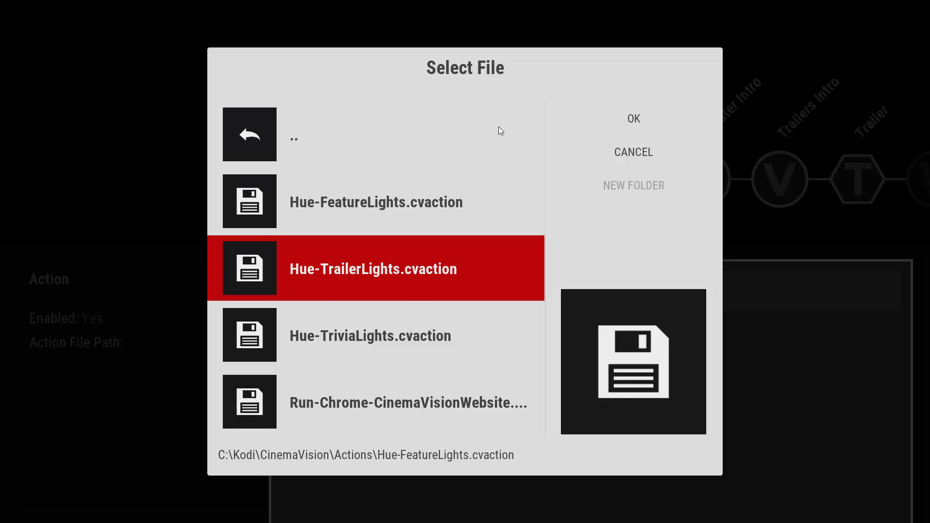
key("Return")
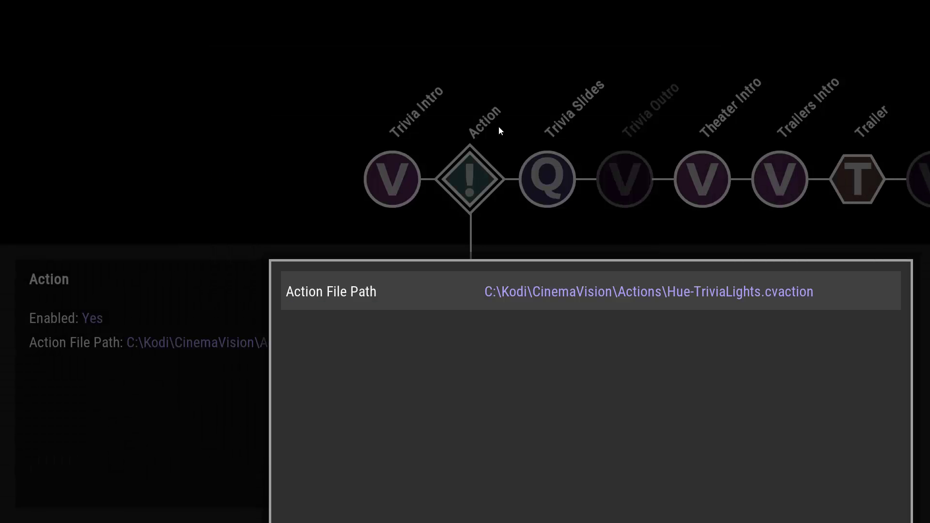
key("Escape")
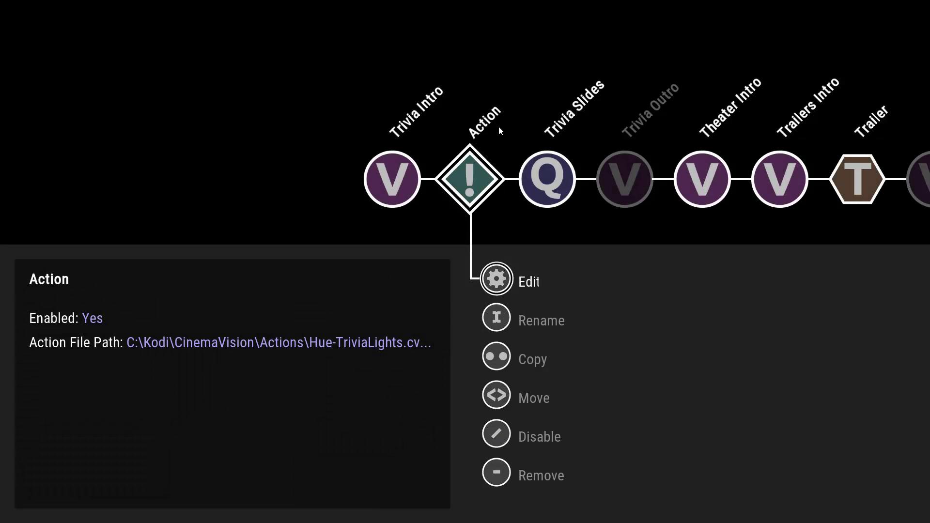
Step: Add a second Action module between Trailers Intro and Trailer
key("Right")
key("Right")
key("Right")
key("Right")
key("Right")
key("Right")
key("Right")
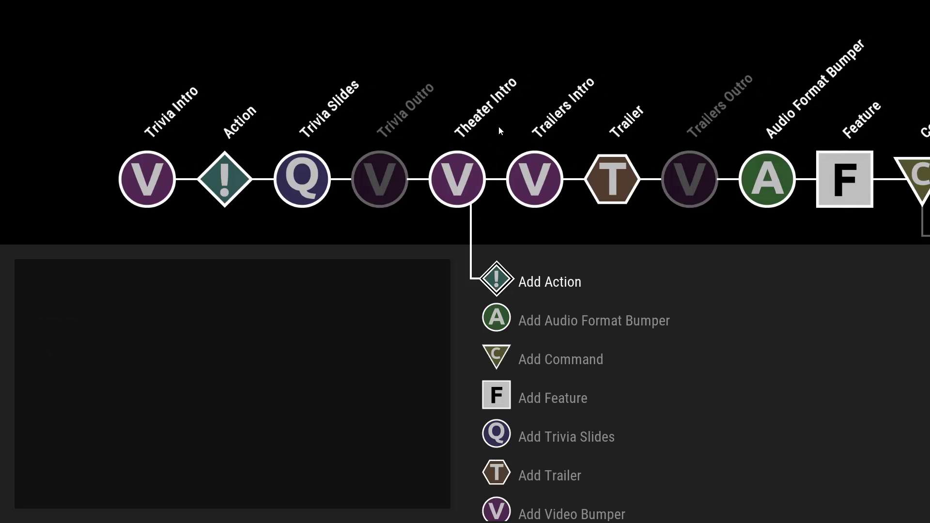
key("Right")
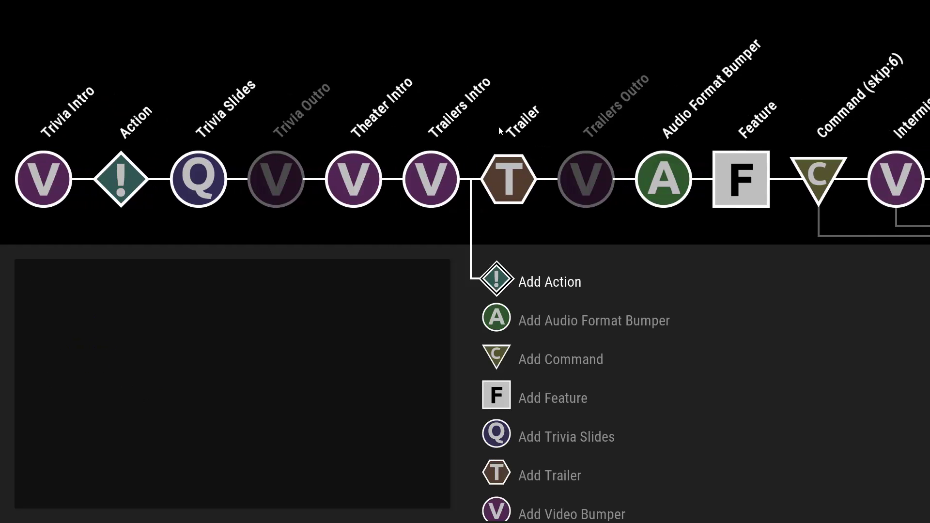
key("Return")
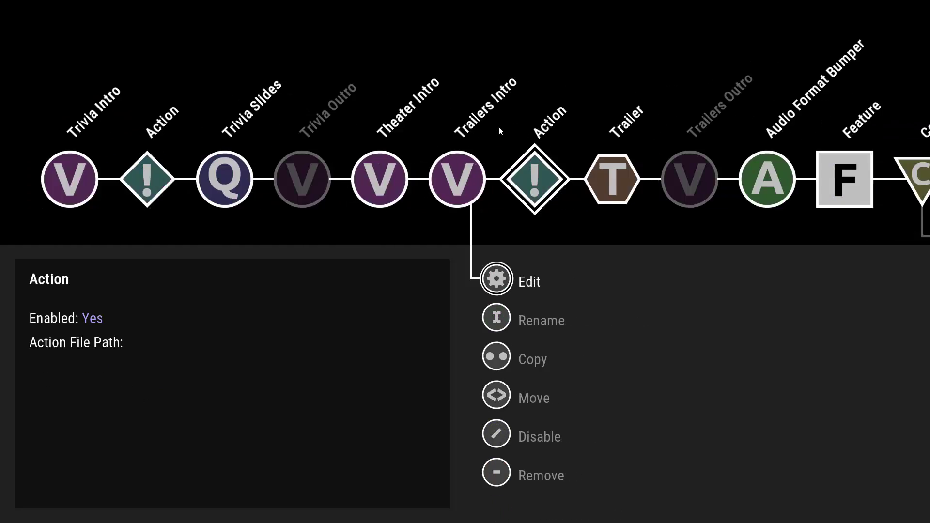
Step: Set the second Action module's Action File Path to C:\Kodi\CinemaVision\Actions\Hue-TrailerLights.cvaction
key("Return")
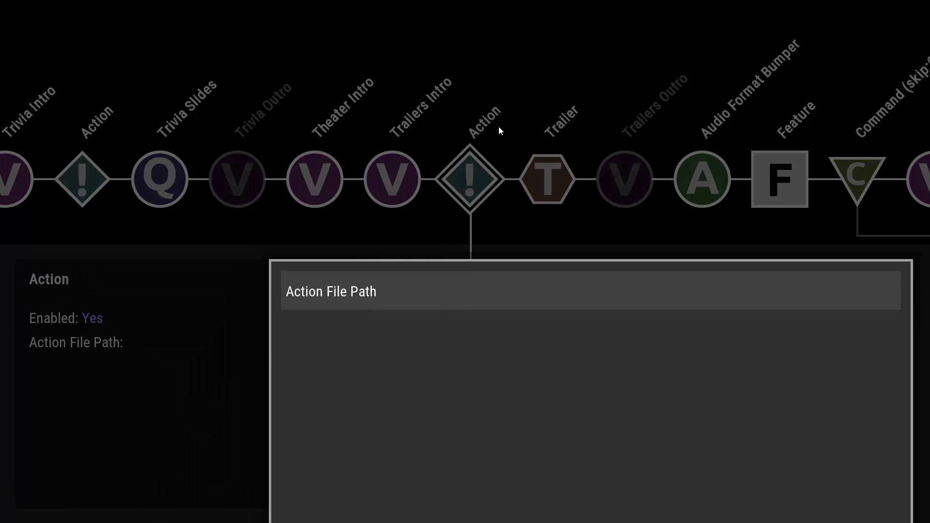
key("Return")
key("Return")
key("Down")
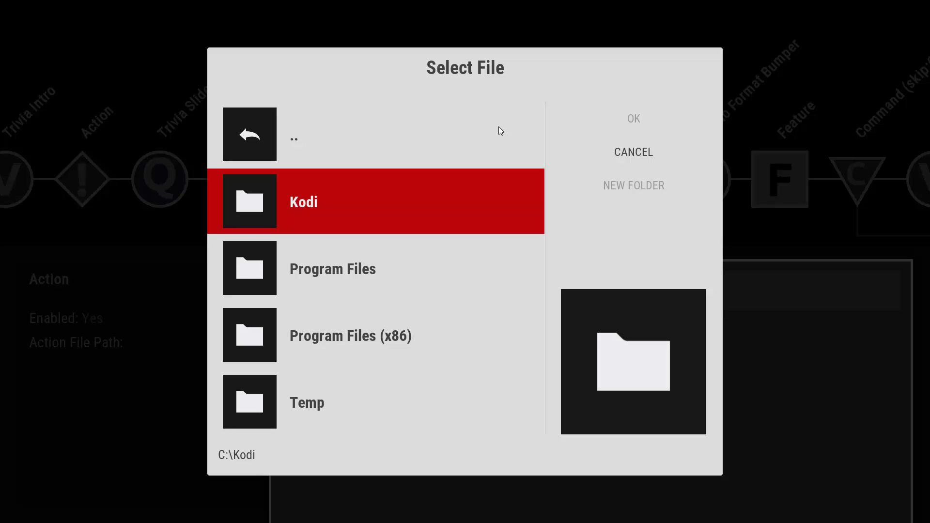
key("Return")
key("Down")
key("Down")
key("Return")
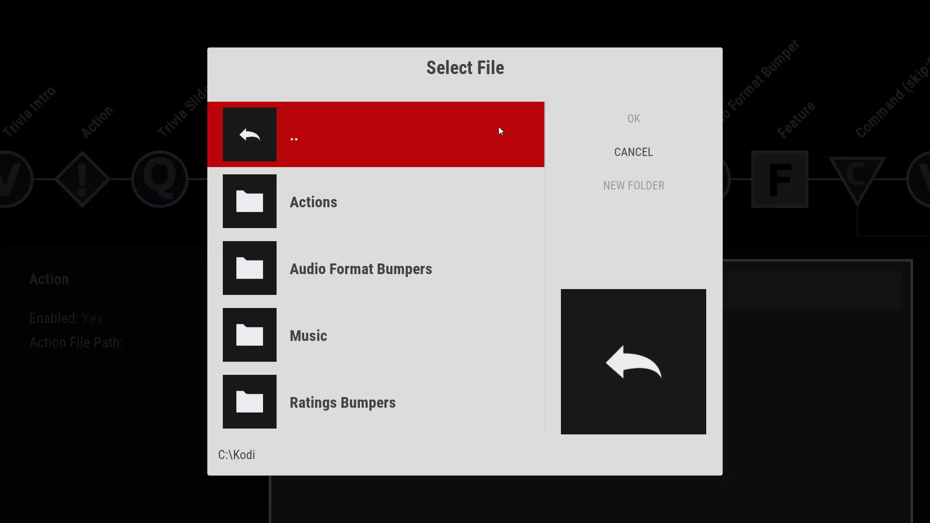
key("Down")
key("Return")
key("Down")
key("Down")
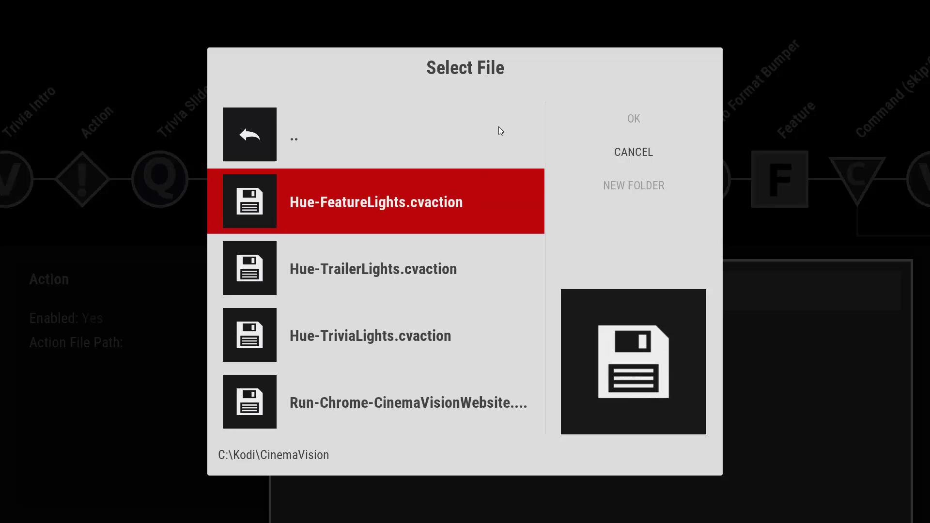
key("Return")
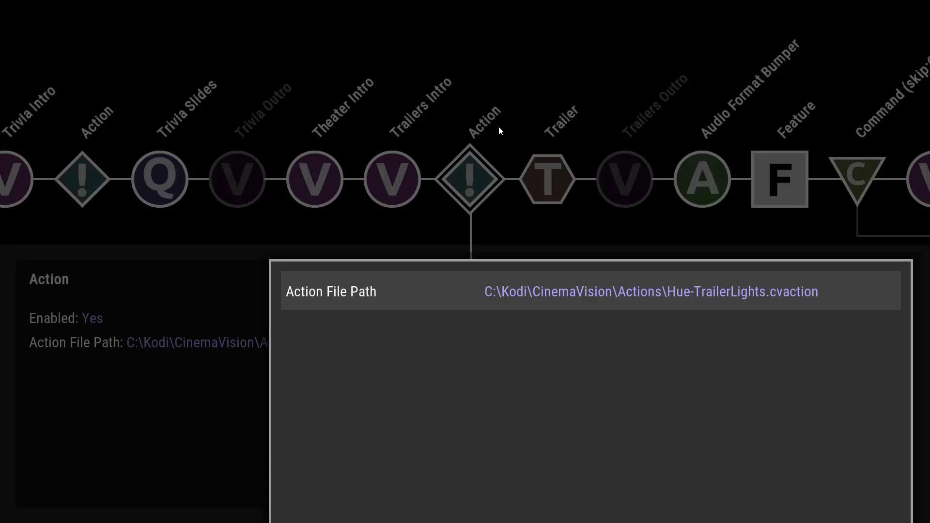
key("Escape")
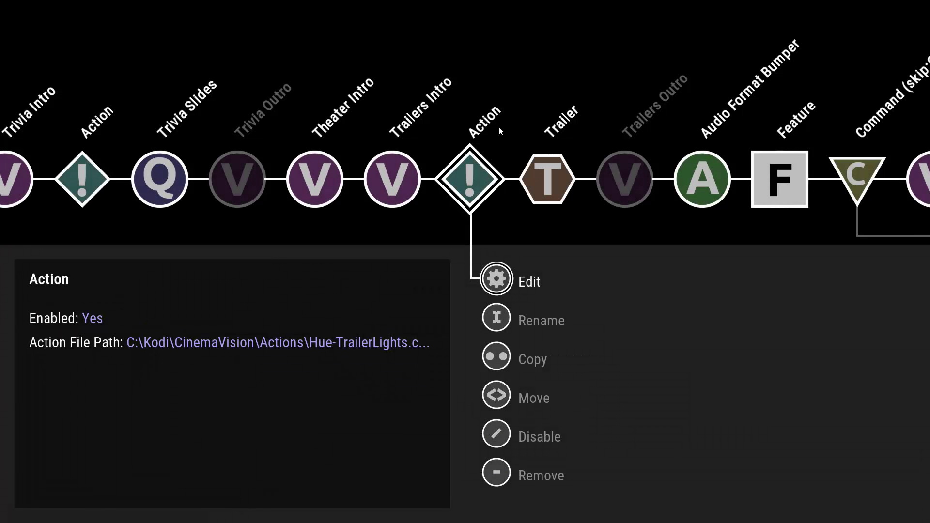
Step: Check the sequence positions from Trailer up to the Audio Format Bumper and return to the Action module before Trailer
key("Right")
key("Right")
key("Right")
key("Right")
key("Right")
key("Right")
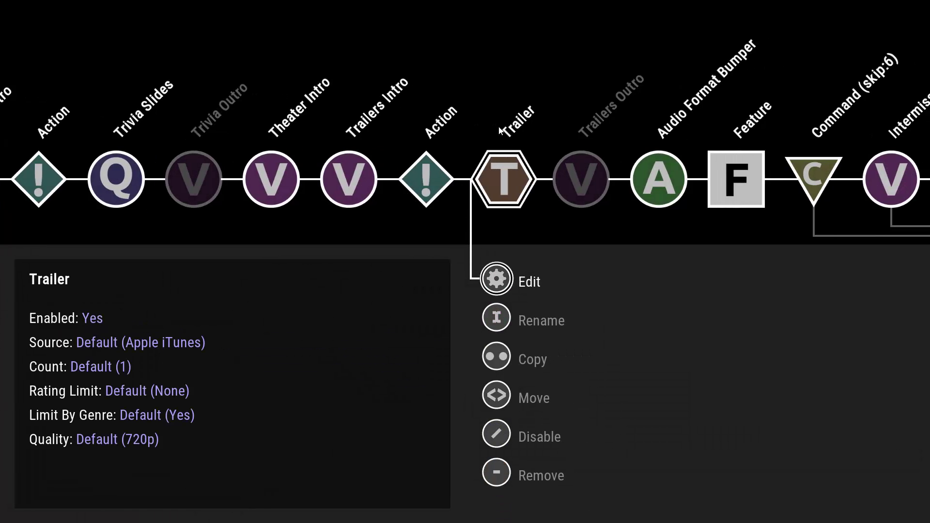
key("Left")
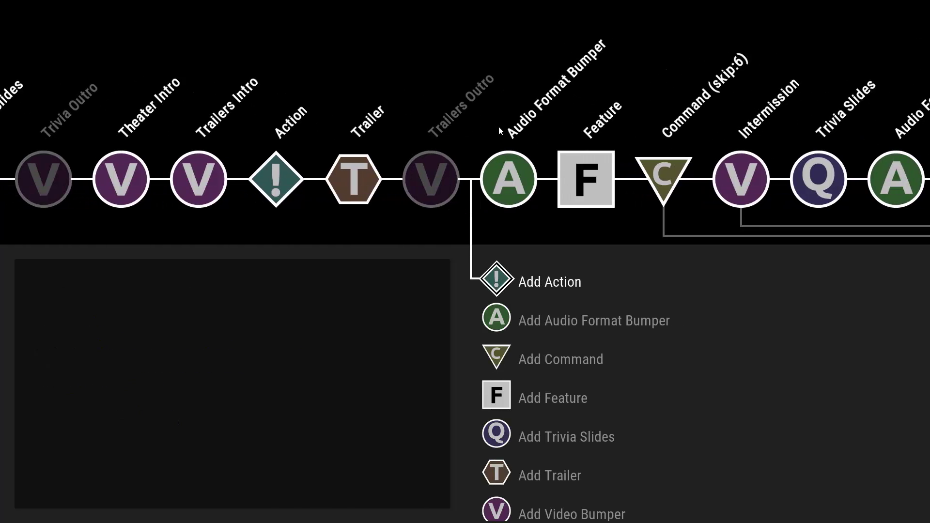
key("Left")
key("Left")
key("Left")
key("Left")
key("Left")
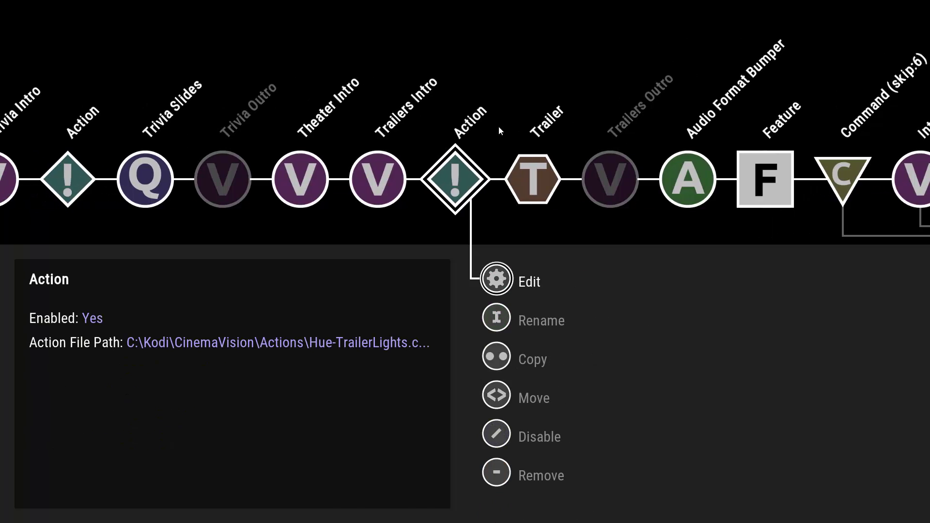
Step: Remove the Action module between Trailers Intro and Trailer from the sequence
key("Down")
key("Down")
key("Down")
key("Down")
key("Down")
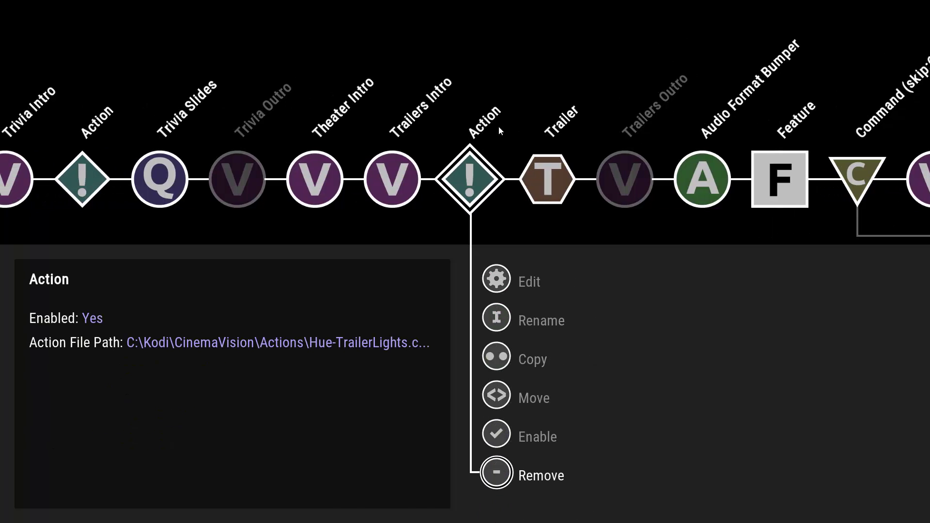
key("Return")
key("Left")
key("Return")
Step: Remove the Action module between Trivia Intro and Trivia Slides from the sequence
key("Left")
key("Left")
key("Left")
key("Left")
key("Left")
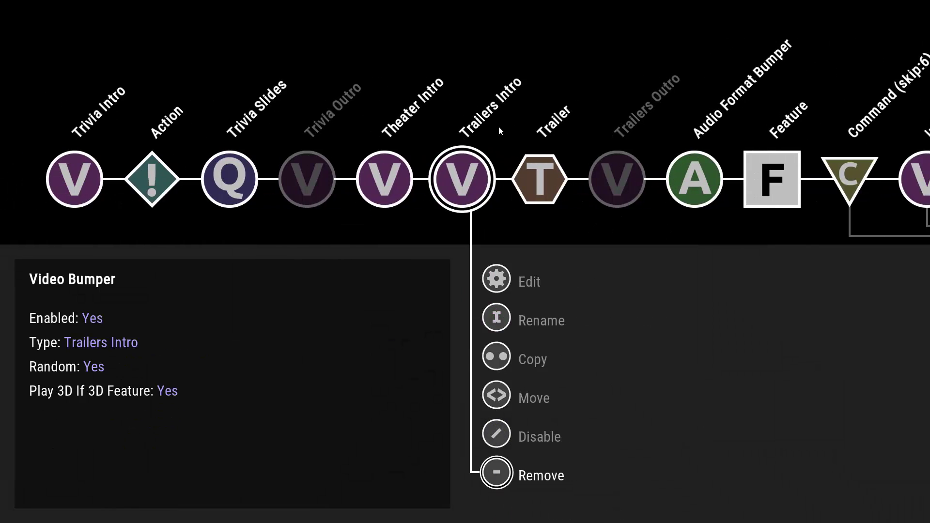
key("Down")
key("Down")
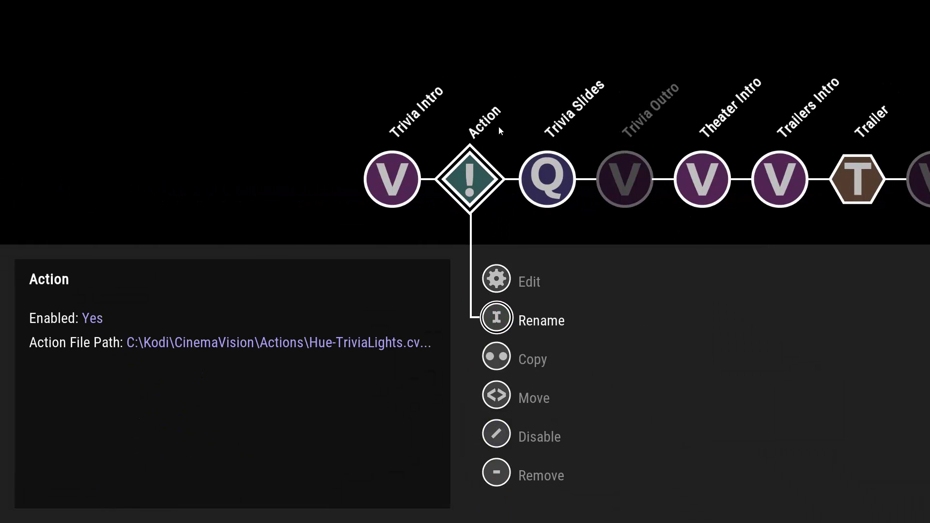
key("Up")
key("Up")
key("Return")
key("Left")
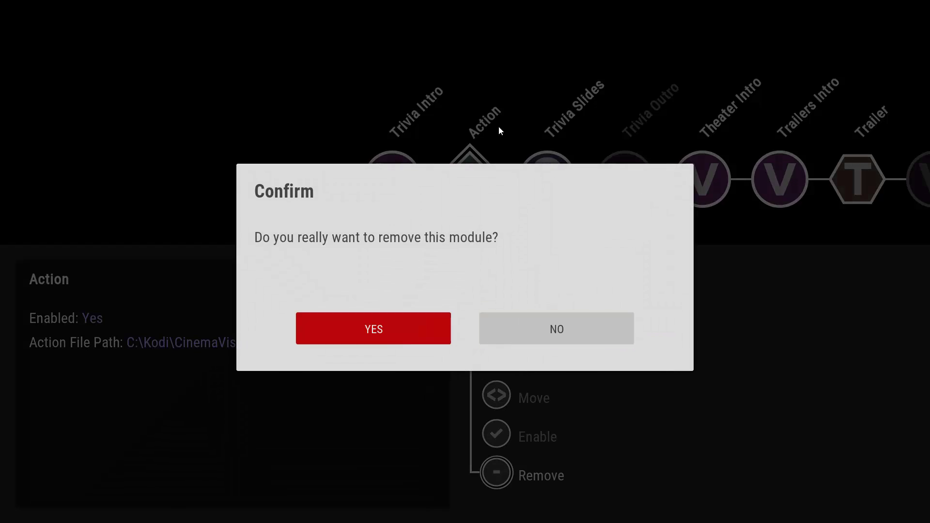
key("Return")
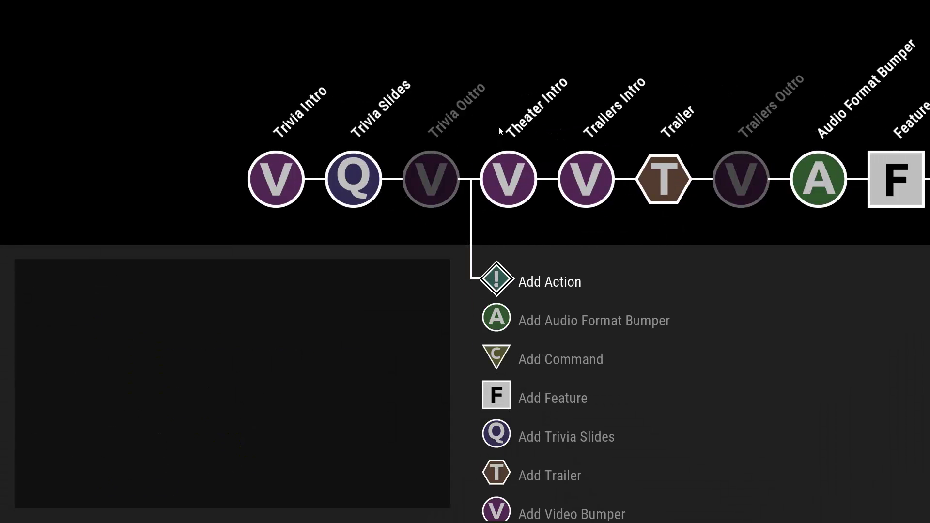
Step: Look through the sequence modules up to Command (skip:6) and return to the disabled Trailers Outro module
key("Right")
key("Right")
key("Right")
key("Right")
key("Right")
key("Right")
key("Right")
key("Right")
key("Right")
key("Right")
key("Right")
key("Right")
key("Right")
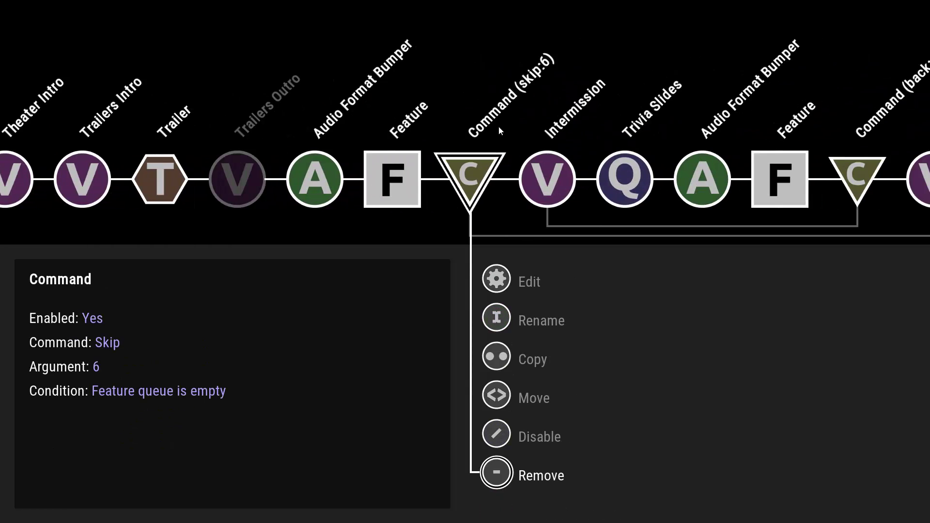
key("Left")
key("Left")
key("Left")
key("Left")
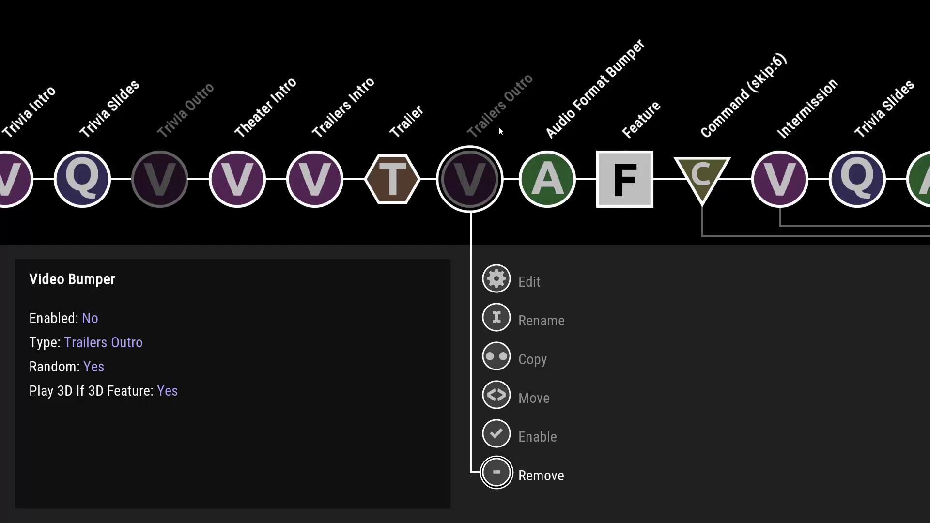
Step: Open the sequence options, review the new, save, save as, load and play entries, and highlight Save Sequence
key("c")
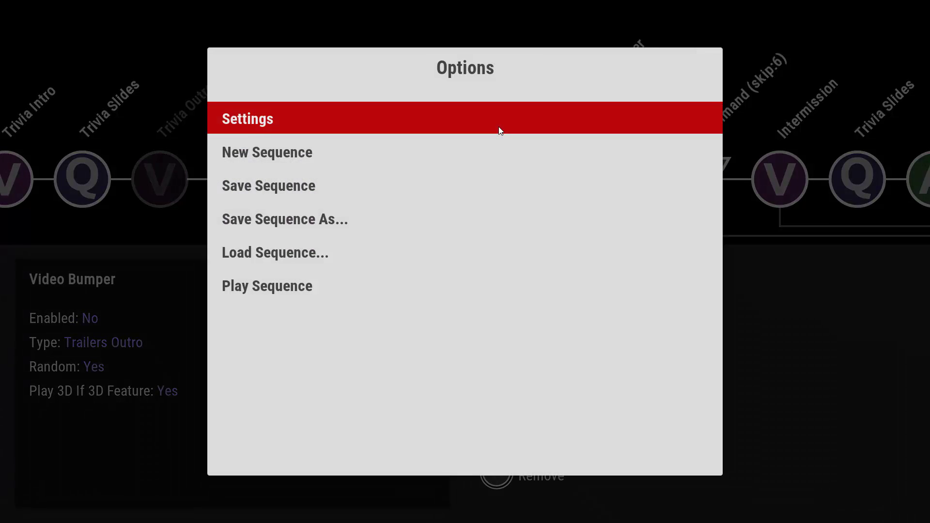
key("Down")
key("Down")
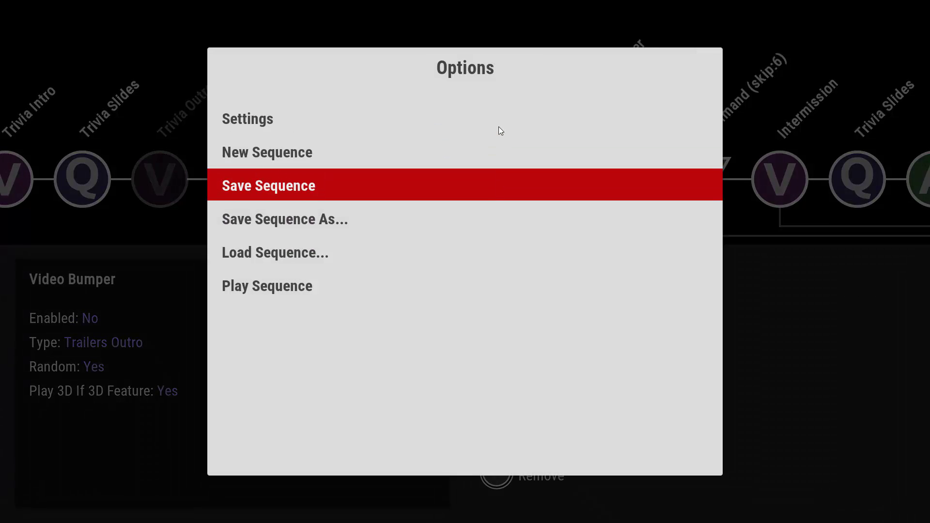
key("Up")
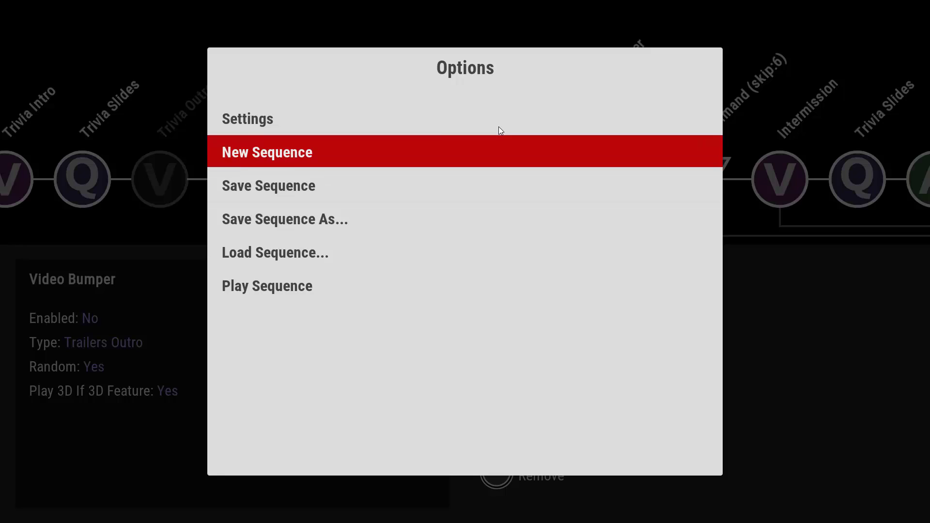
key("Down")
key("Down")
key("Down")
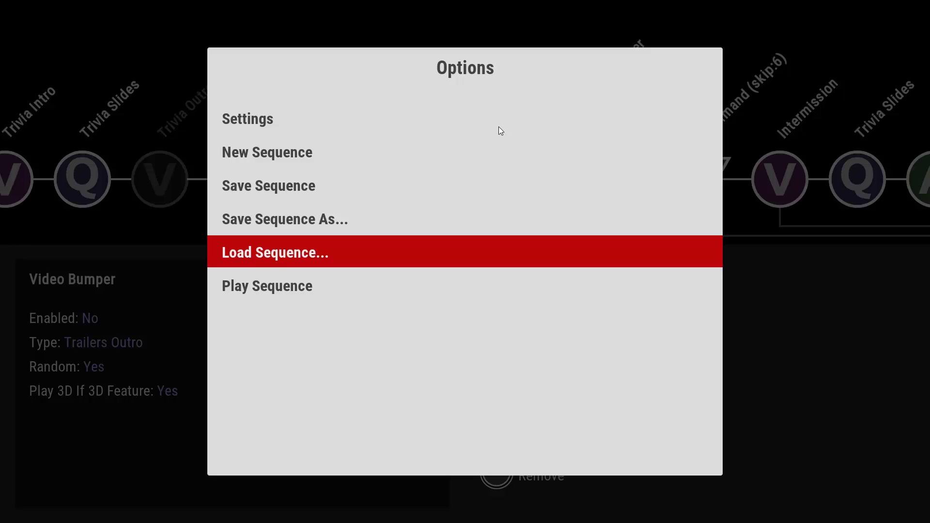
key("Up")
key("Down")
key("Down")
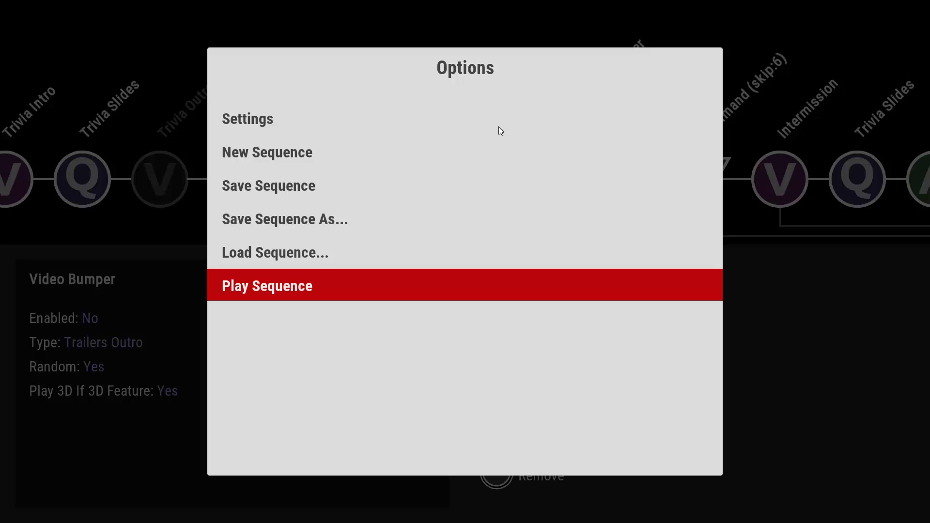
key("Up")
key("Up")
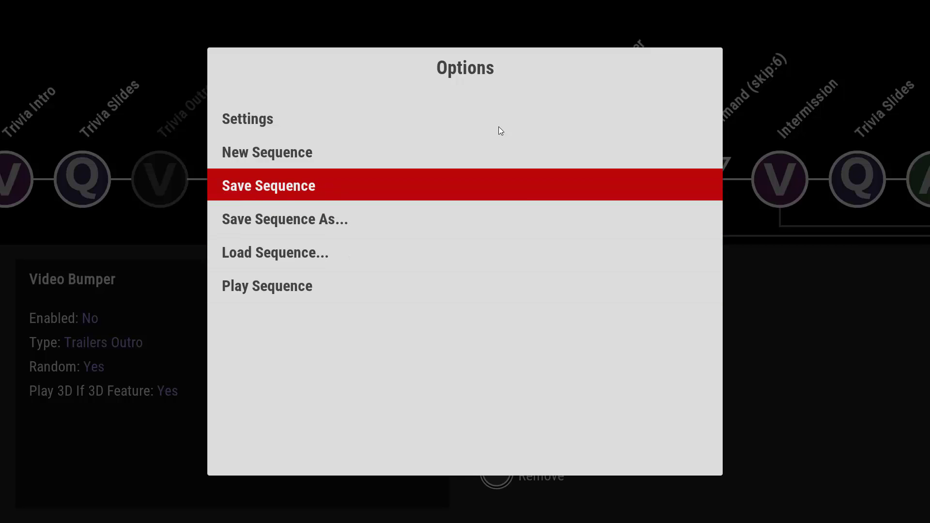
Step: Start saving the sequence and browse to the C:\Kodi\CinemaVision folder for the save directory
key("Return")
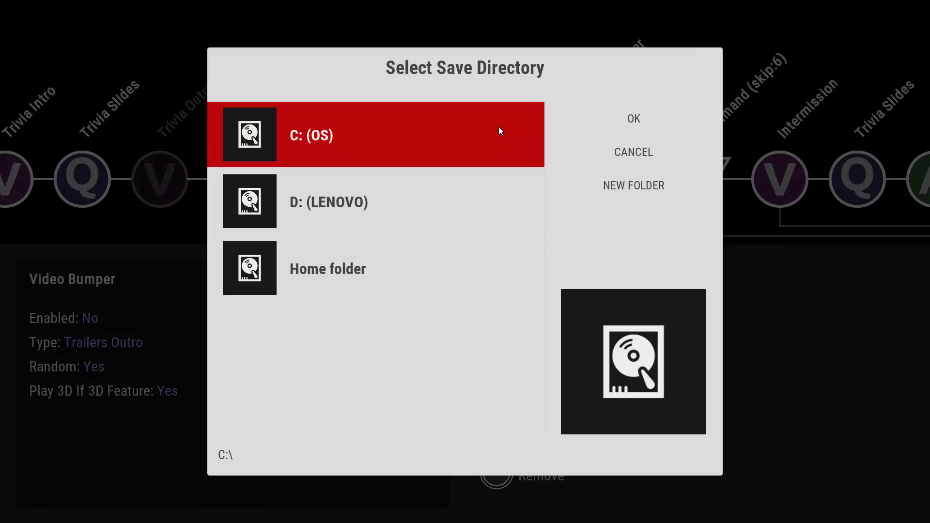
left_click(501, 131)
key("Down")
key("Return")
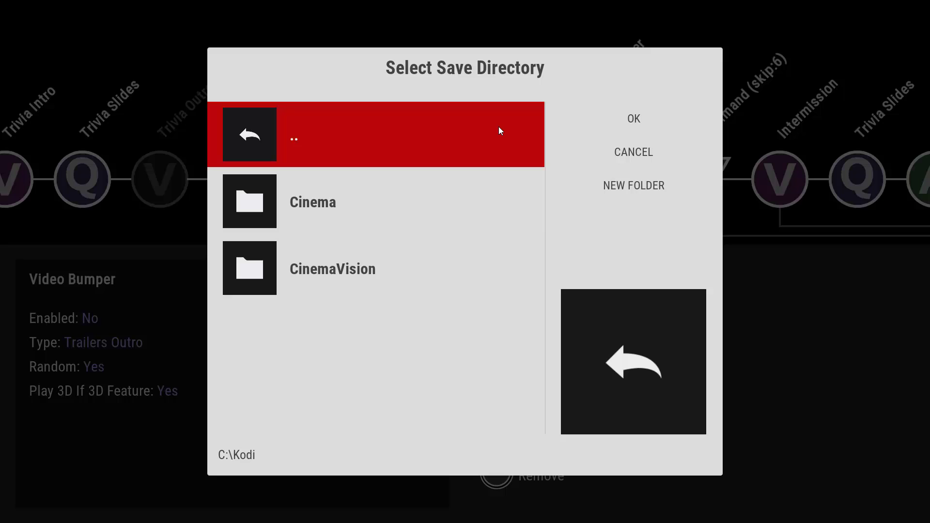
key("Up")
key("Down")
key("Down")
key("Down")
key("Return")
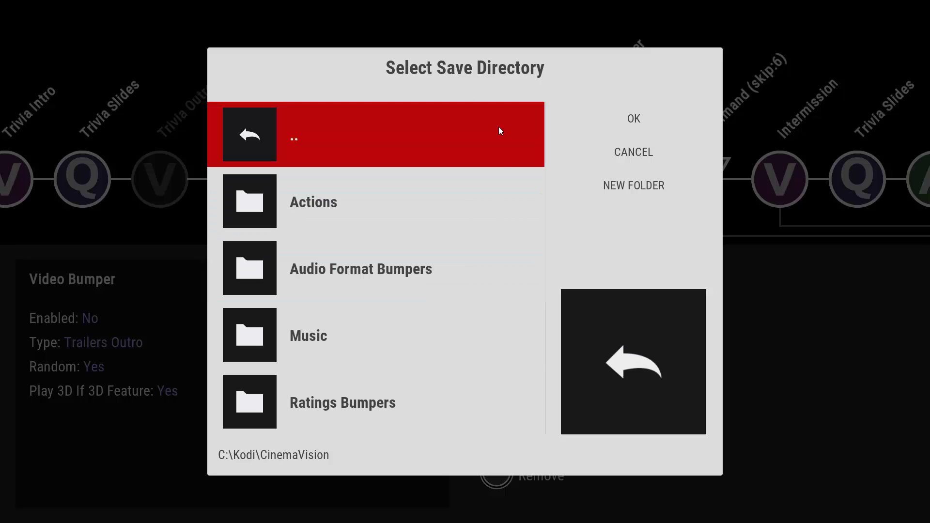
Step: Look over the CinemaVision subfolders and accept C:\Kodi\CinemaVision as the save directory
key("Down")
key("Down")
key("Down")
key("Down")
key("Down")
key("Down")
key("Down")
key("Down")
key("Down")
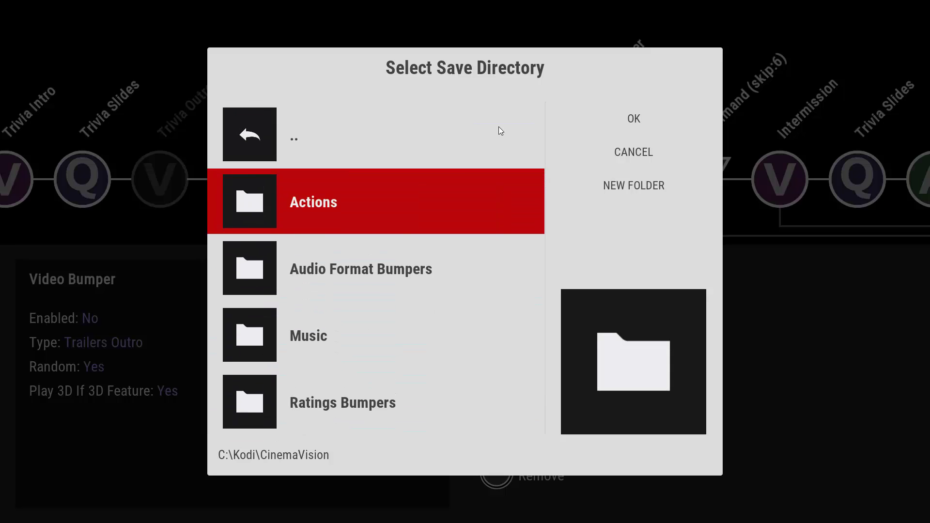
key("Up")
key("Up")
key("Down")
key("Right")
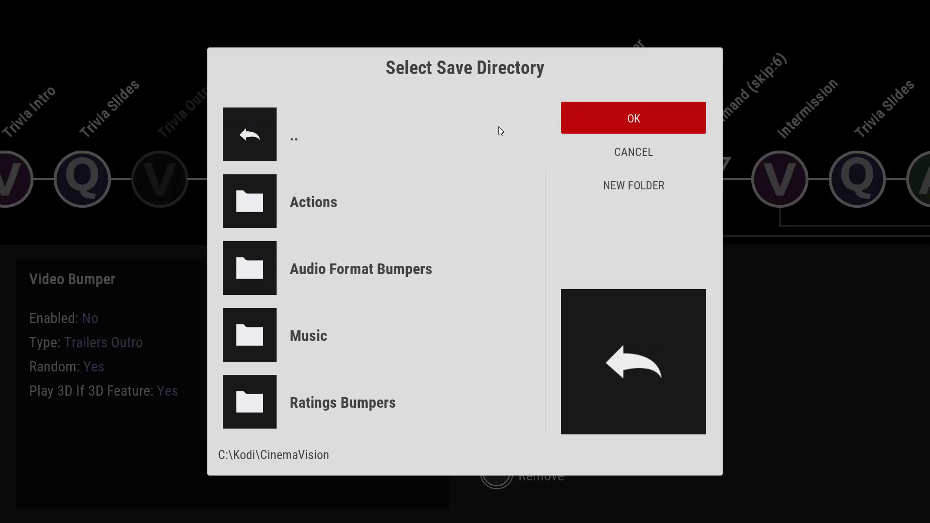
key("Return")
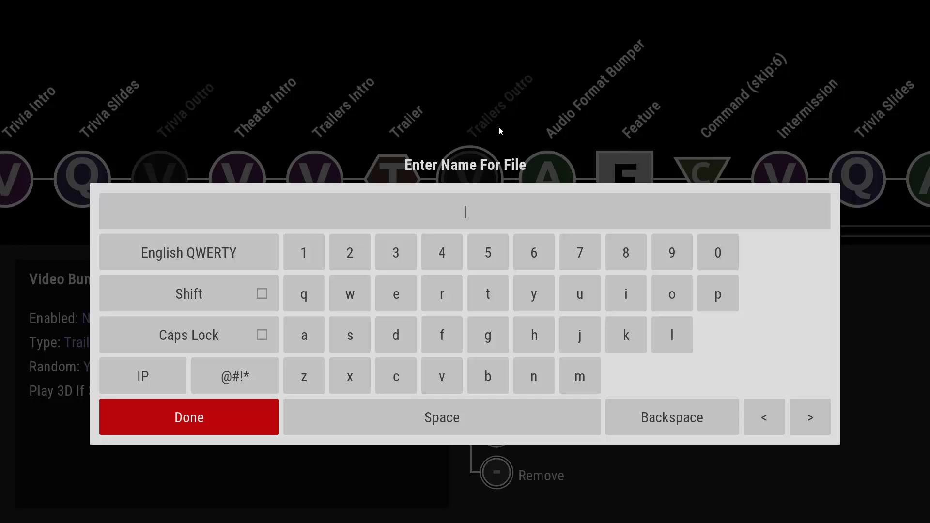
Step: Save the sequence under the name SequenceTest and set it as the default for 2D playback
type("SequenceTest")
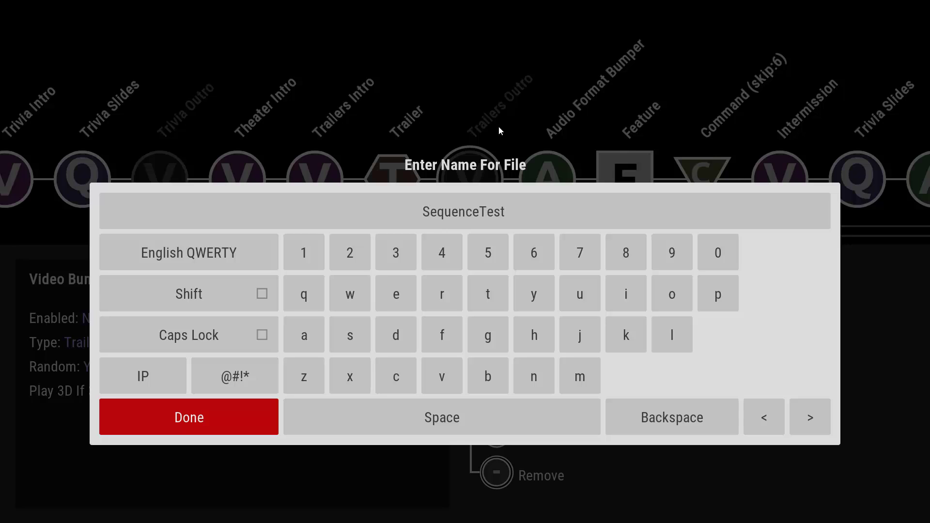
key("Return")
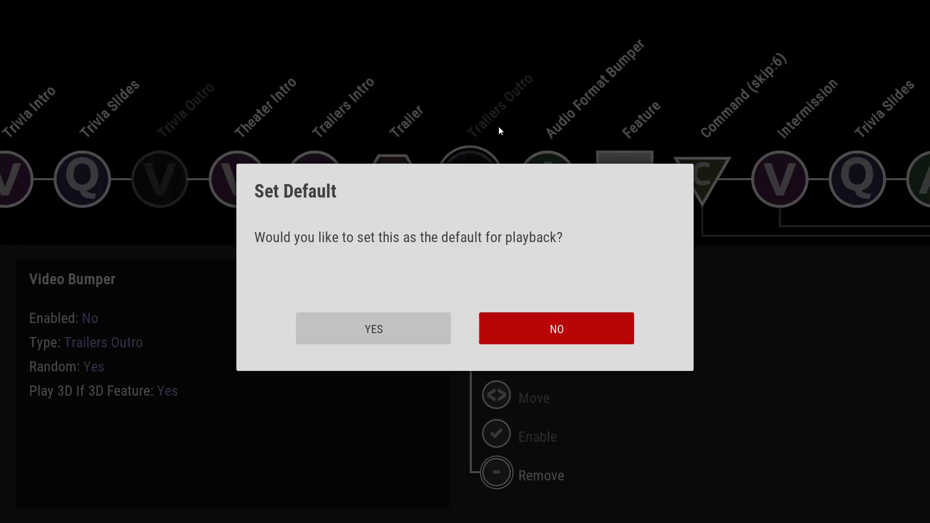
key("Left")
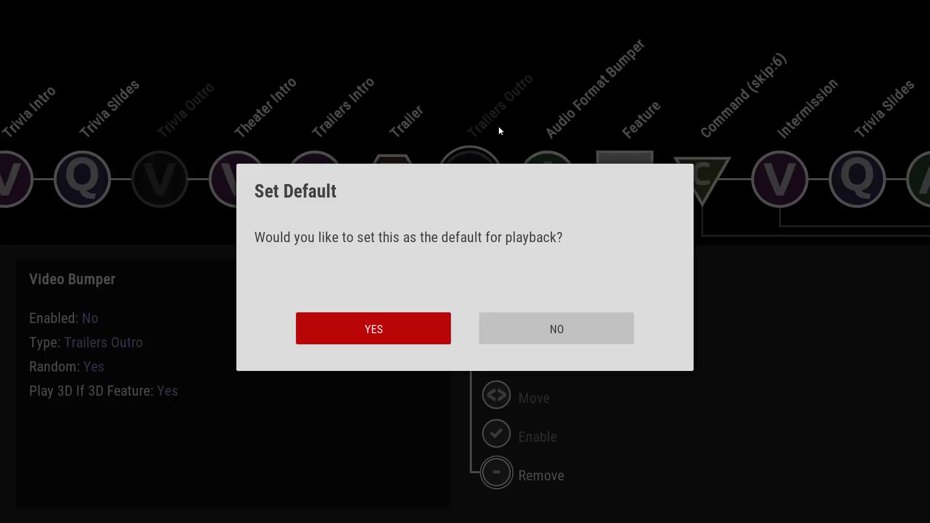
key("Return")
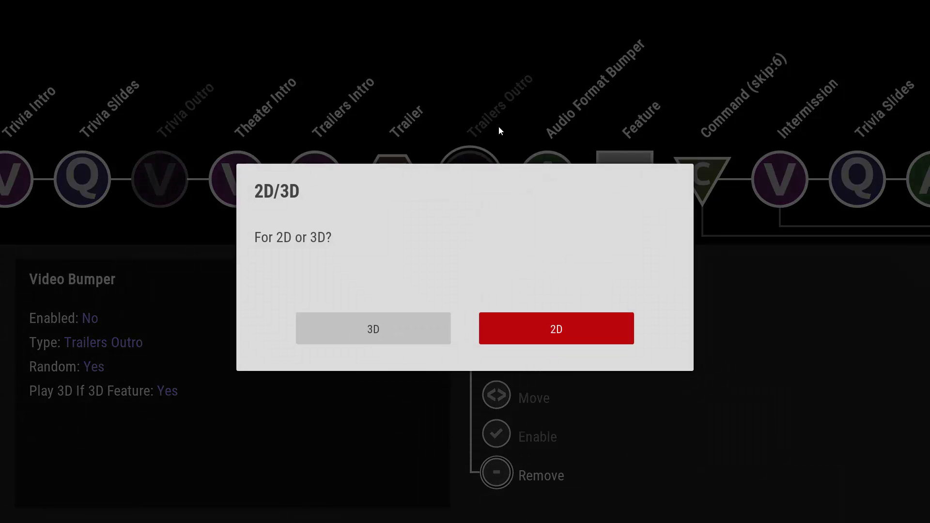
key("Return")
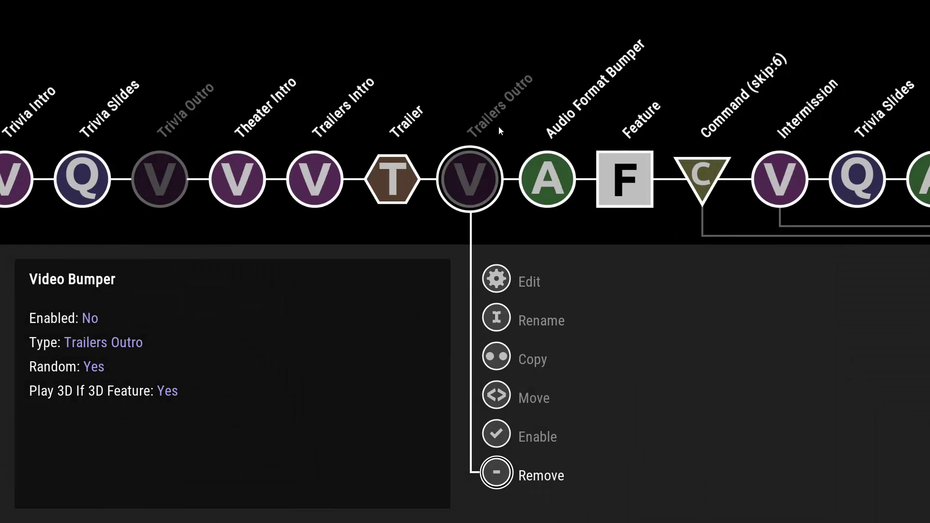
Step: Check the default 2D sequence path in the general CinemaVision settings, then close the settings
key("c")
key("Return")
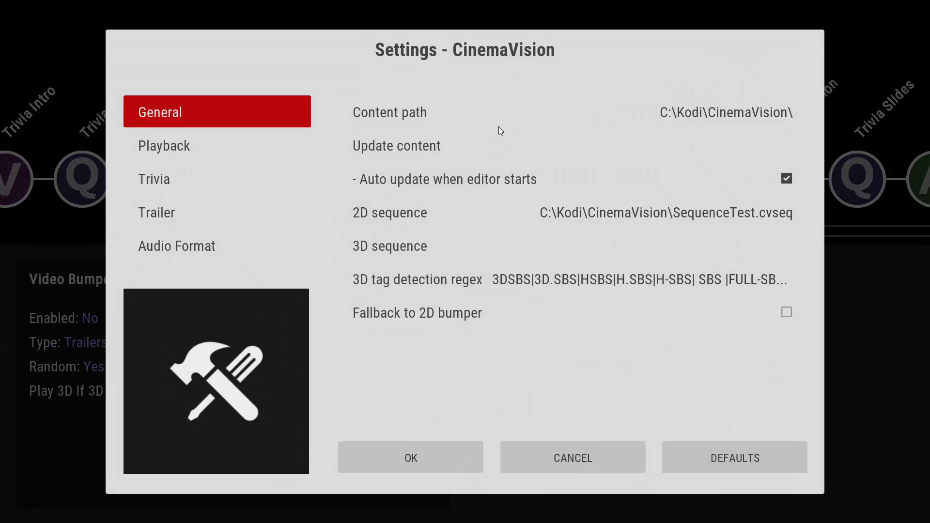
key("Right")
key("Down")
key("Down")
key("Down")
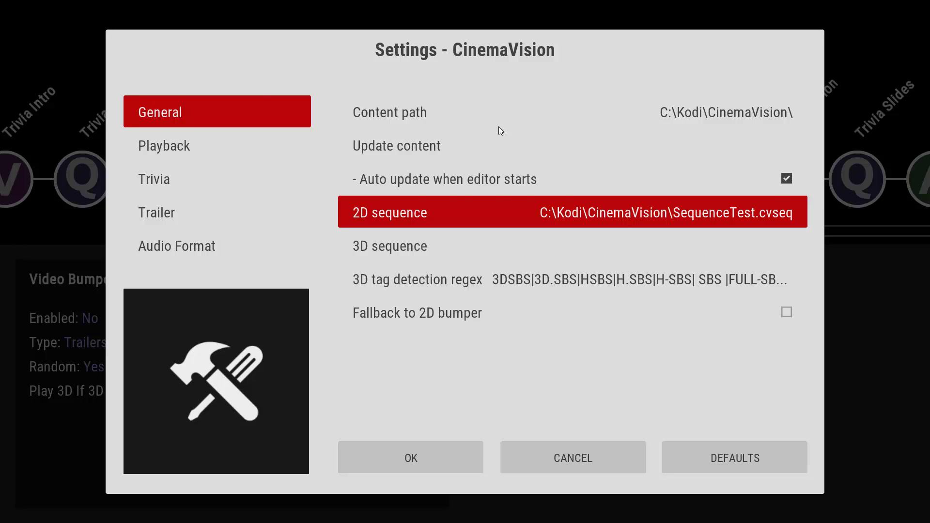
key("Escape")
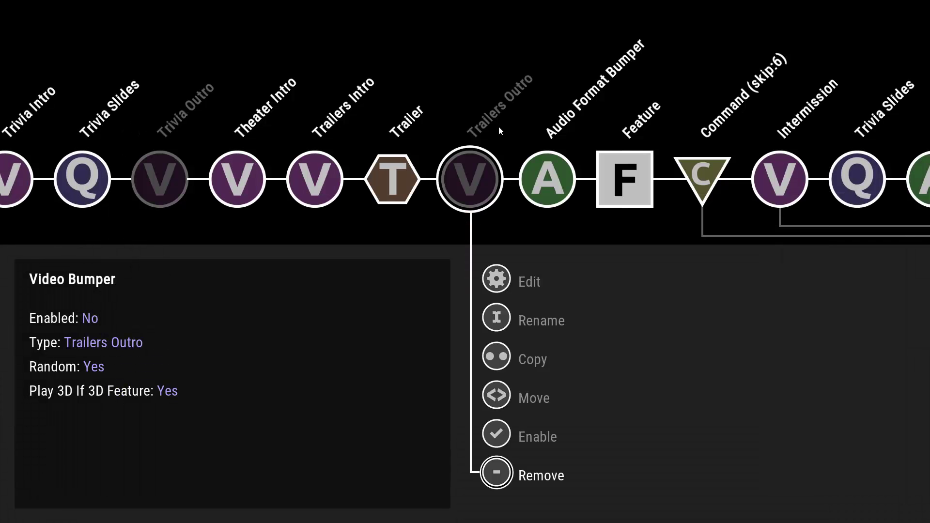
Step: Create a new, empty sequence from the sequence options
key("Left")
key("Left")
key("Left")
key("Left")
key("Left")
key("Left")
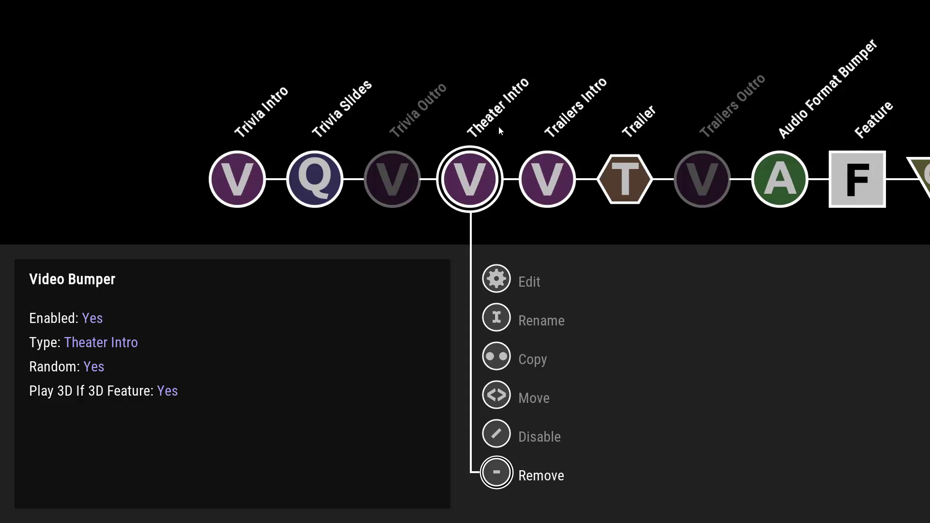
key("c")
key("Down")
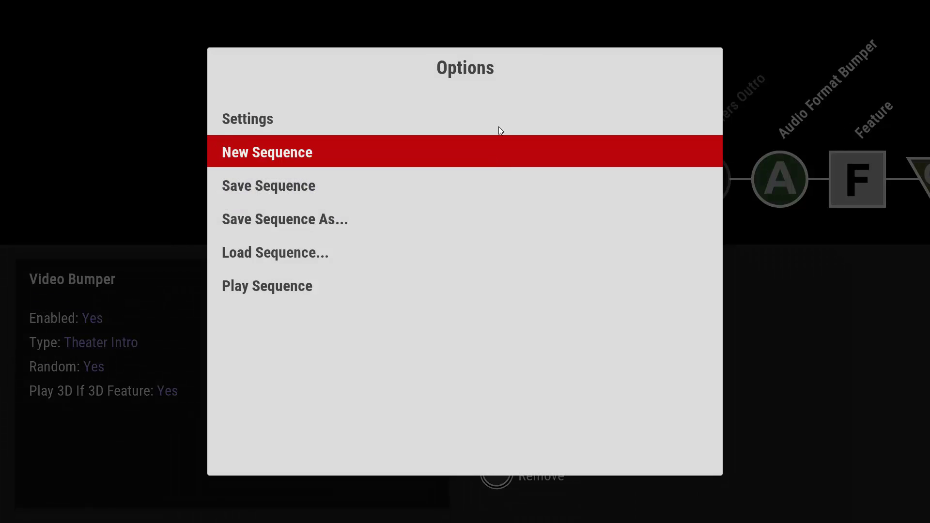
key("Return")
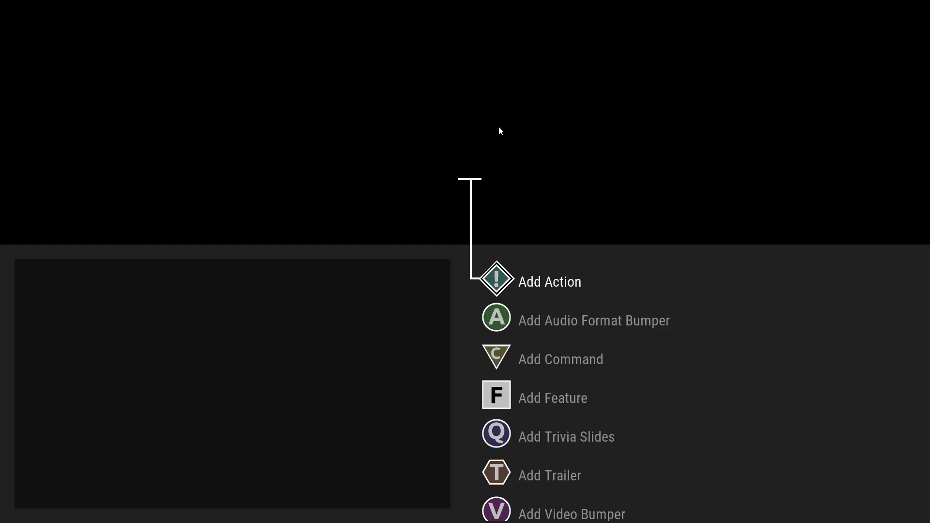
Step: Add a Trivia Slides module as the first item of the new sequence
key("Down")
key("Down")
key("Down")
key("Down")
key("Return")
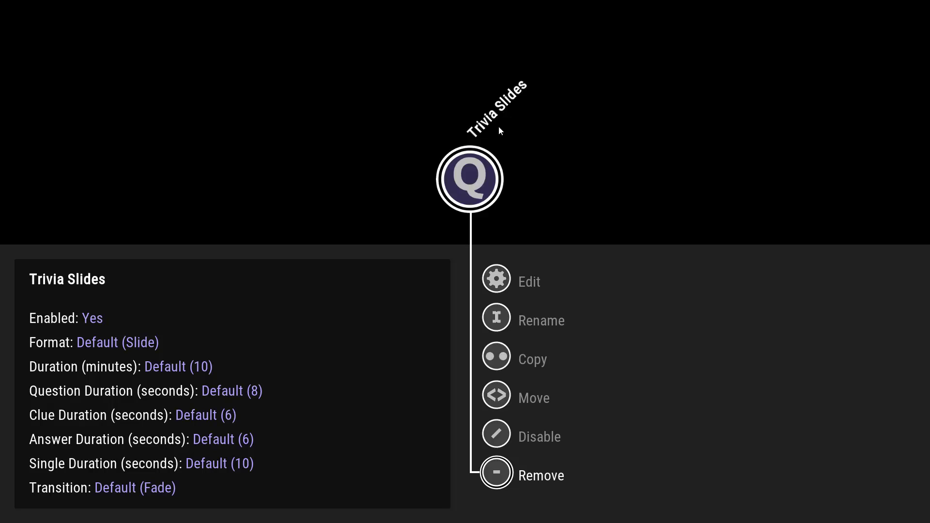
Step: Add a Video Bumper module after the Trivia Slides module
key("Up")
key("Up")
key("Up")
key("Up")
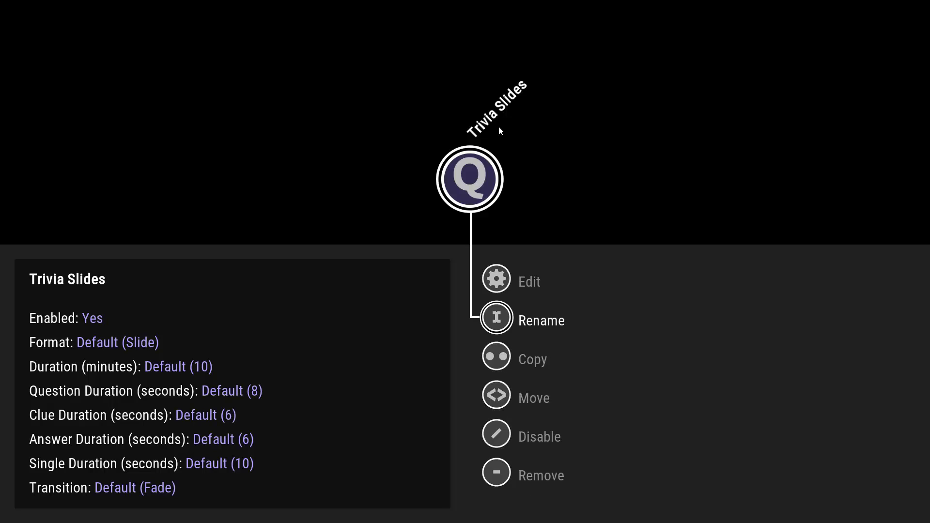
key("Right")
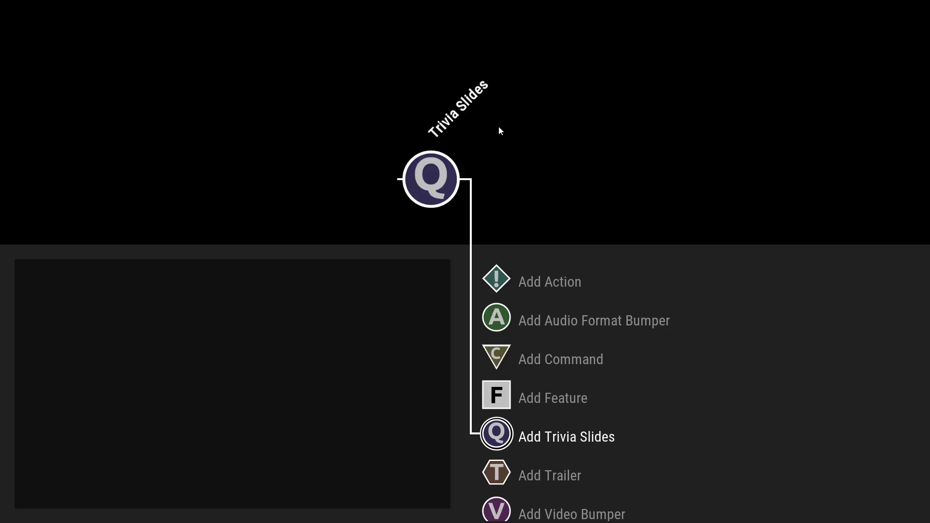
key("Down")
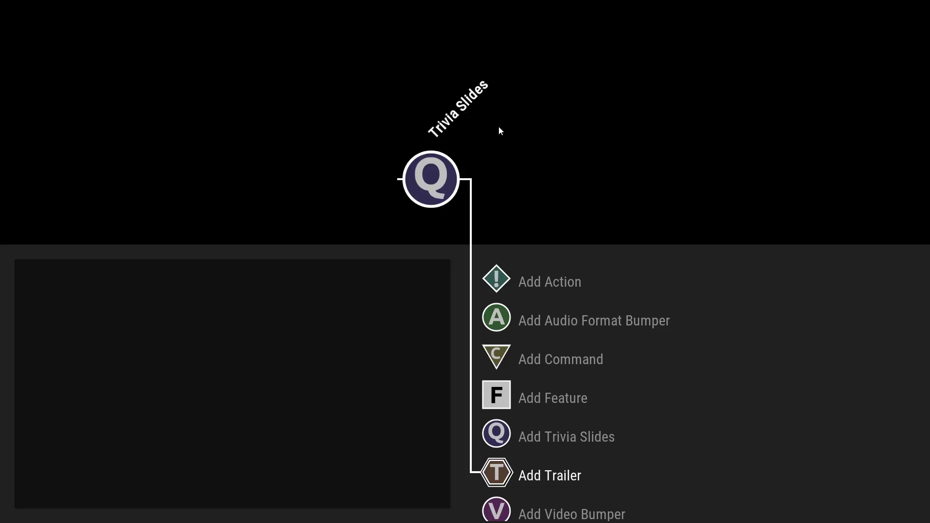
key("Down")
key("Return")
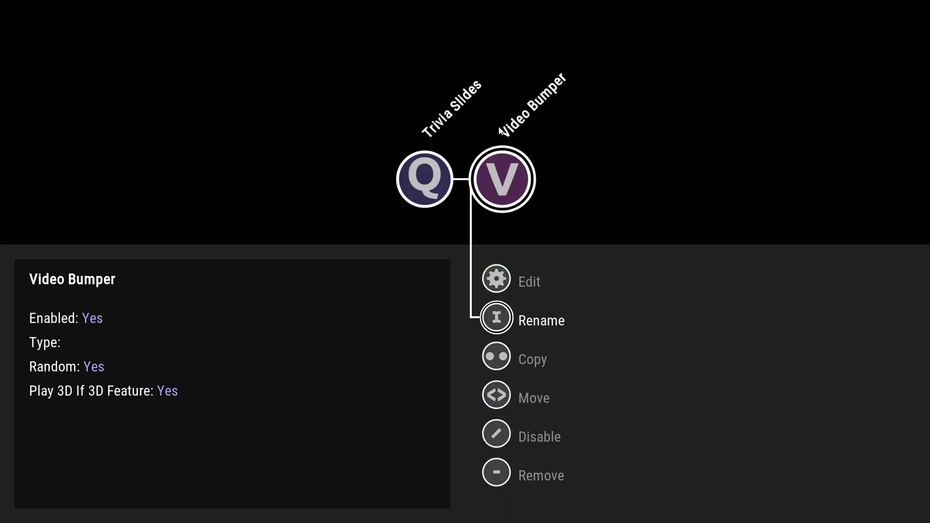
Step: Edit the Video Bumper module and set its type to Single File
key("Return")
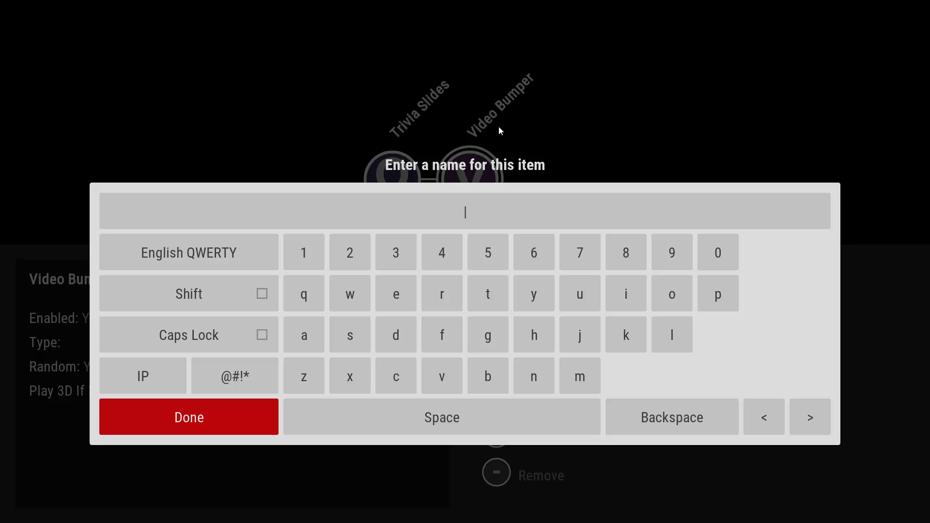
key("Escape")
key("Up")
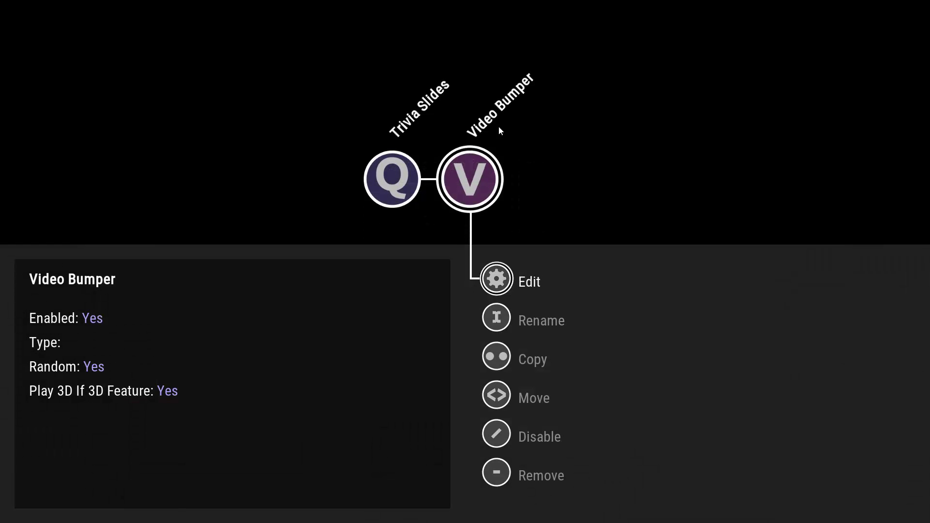
key("Return")
key("Return")
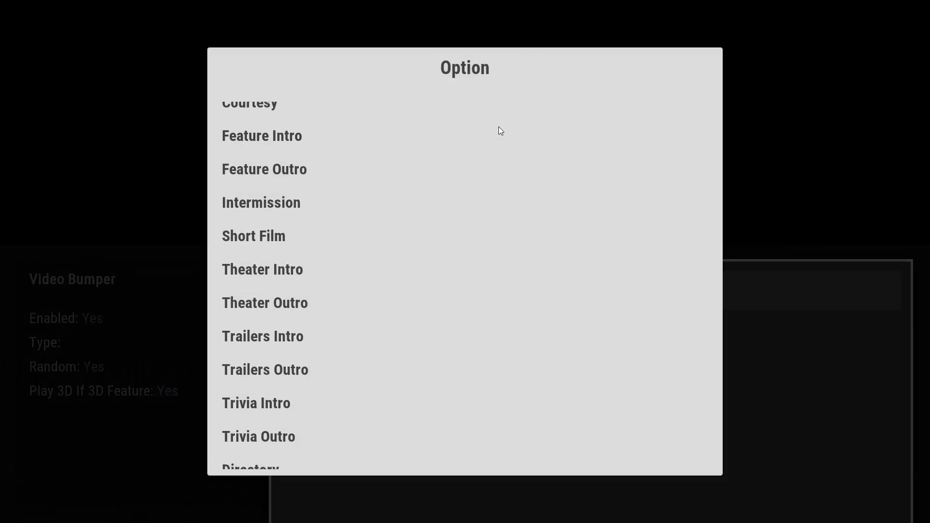
key("Up")
key("Up")
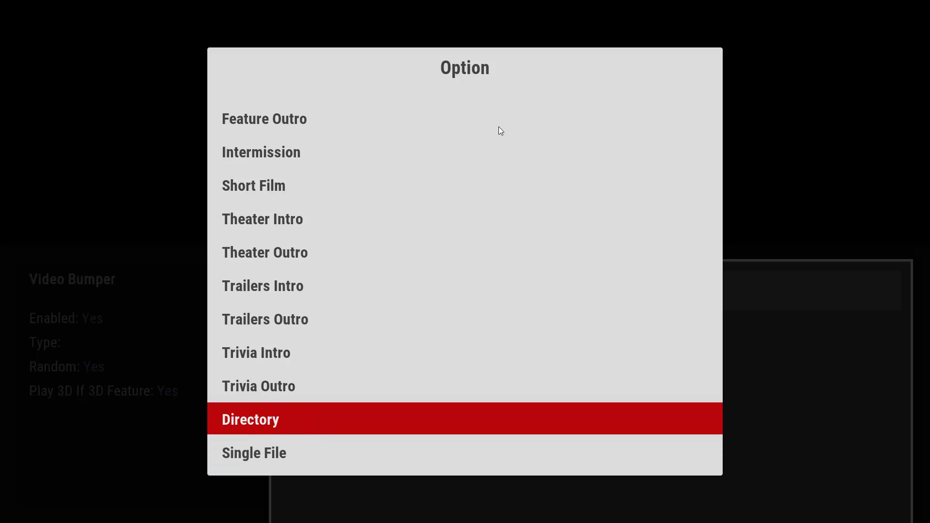
key("Down")
key("Return")
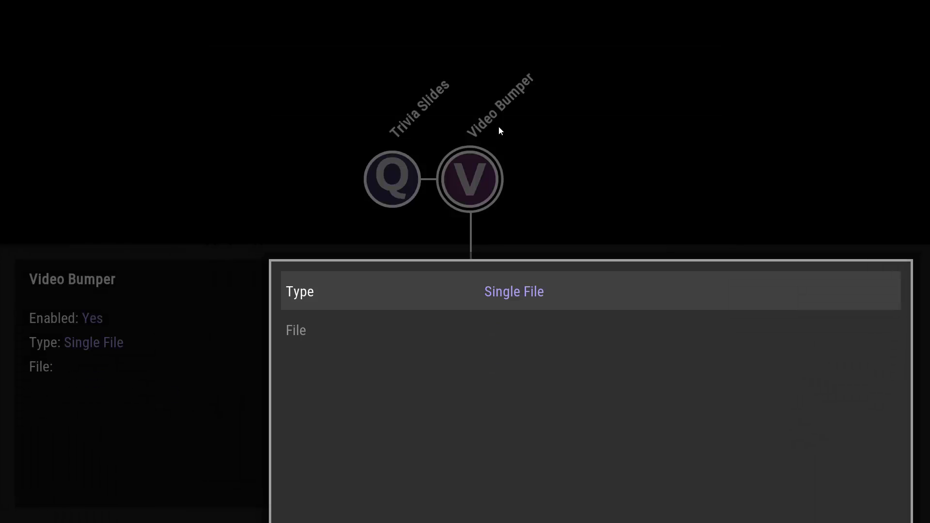
Step: Open the file selection for the Video Bumper and browse to the C:\Kodi\CinemaVision folder
key("Down")
key("Return")
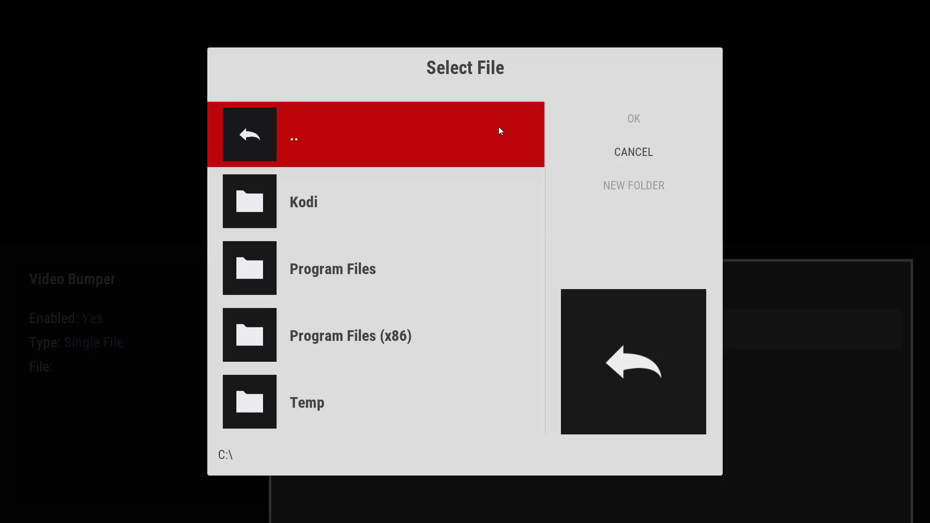
key("Down")
key("Return")
key("Down")
key("Down")
key("Return")
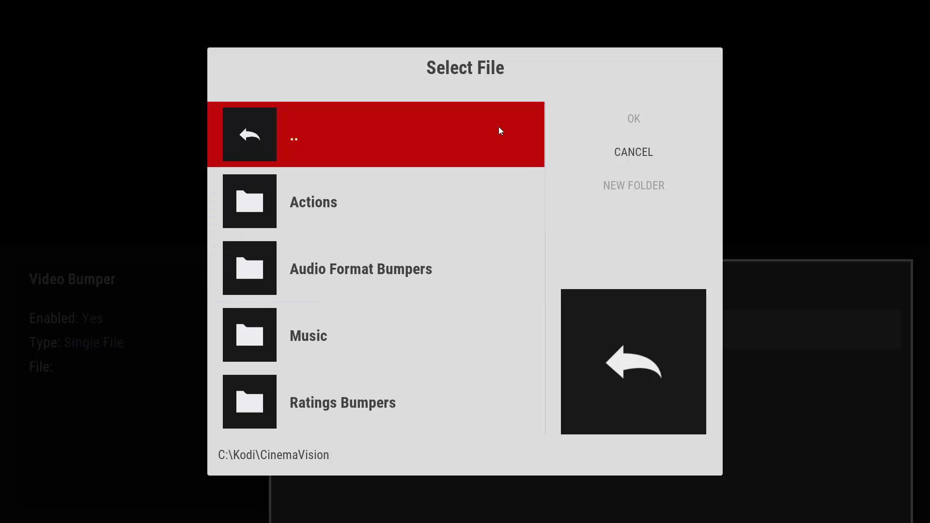
Step: Open the Video Bumpers folder inside CinemaVision in the file selection
key("Down")
key("Down")
key("Down")
key("Down")
key("Down")
key("Down")
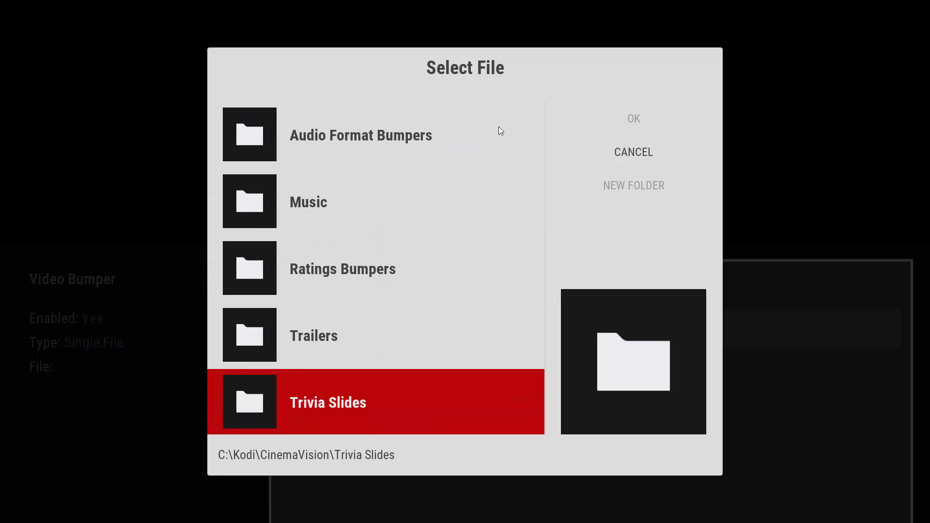
key("Down")
key("Return")
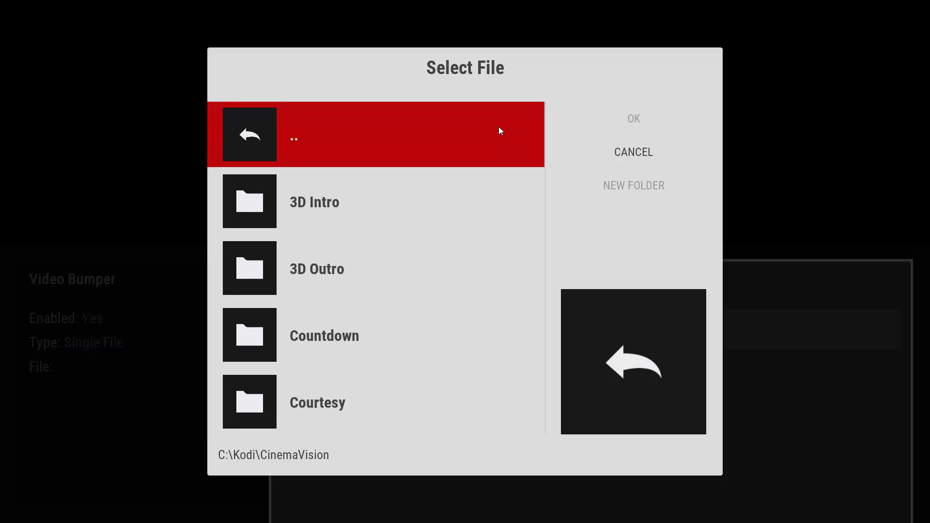
Step: Choose the Screen Junkies Honest Trailers The Lord of the Rings file from the YouTube Channels folder for the Video Bumper
key("Up")
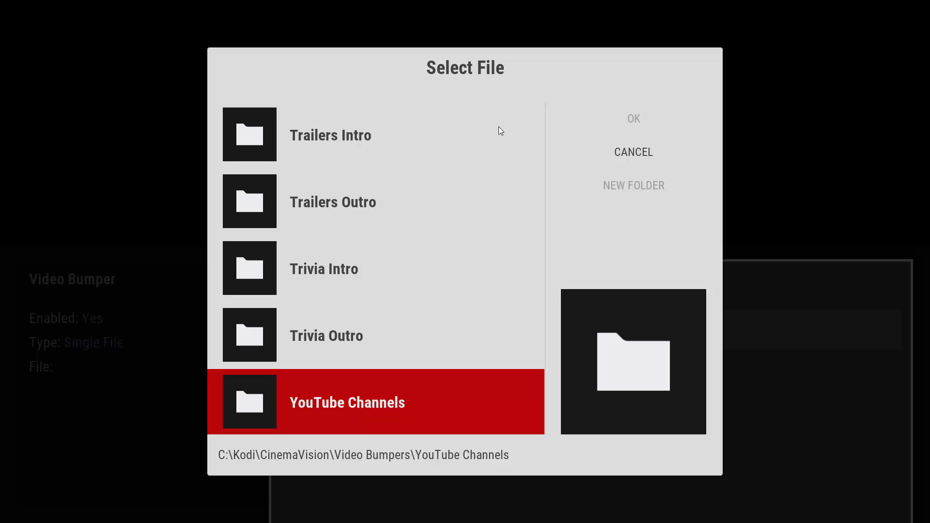
key("Return")
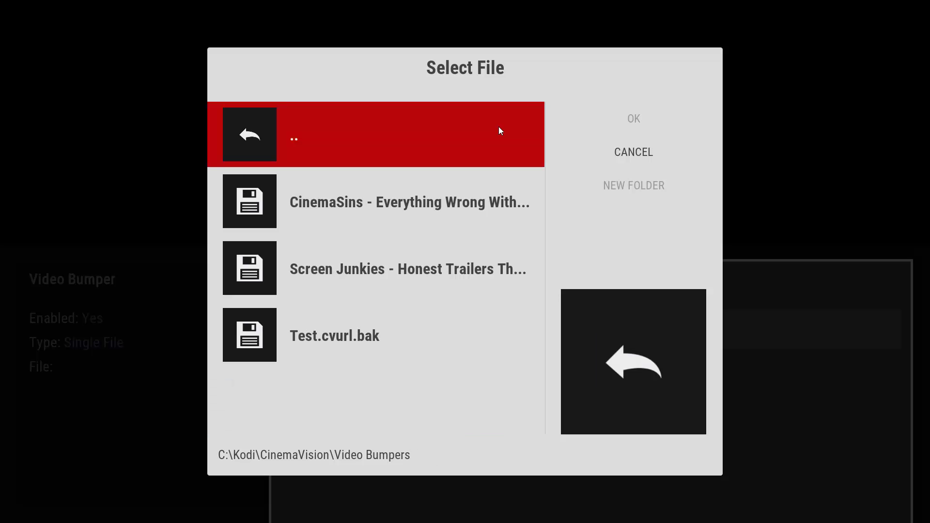
key("Down")
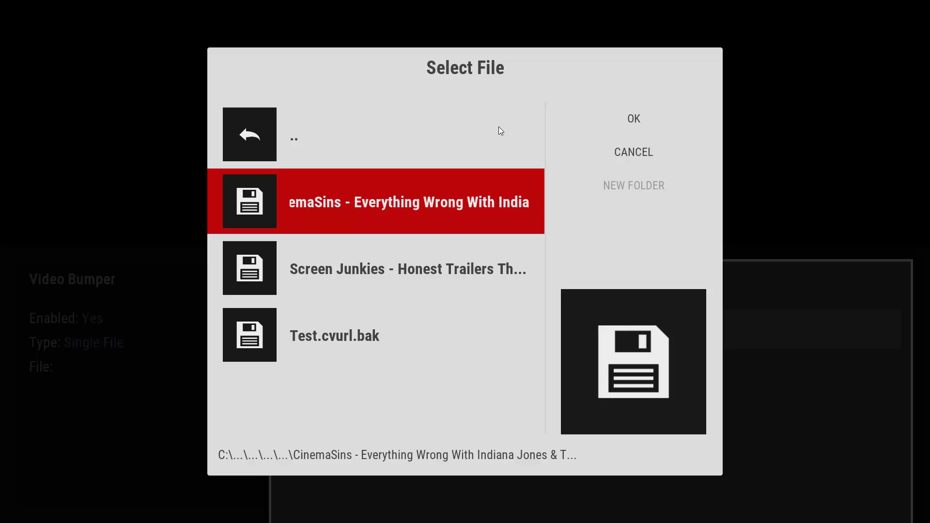
key("Down")
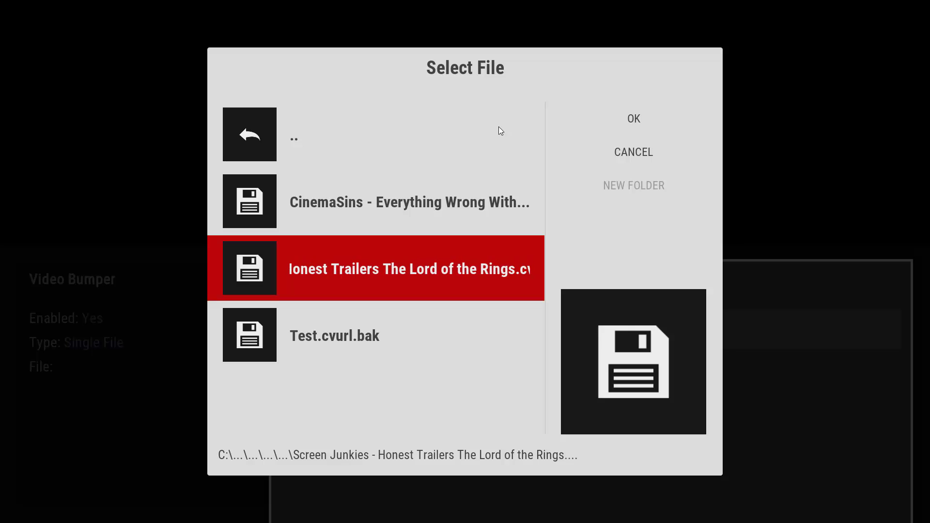
key("Return")
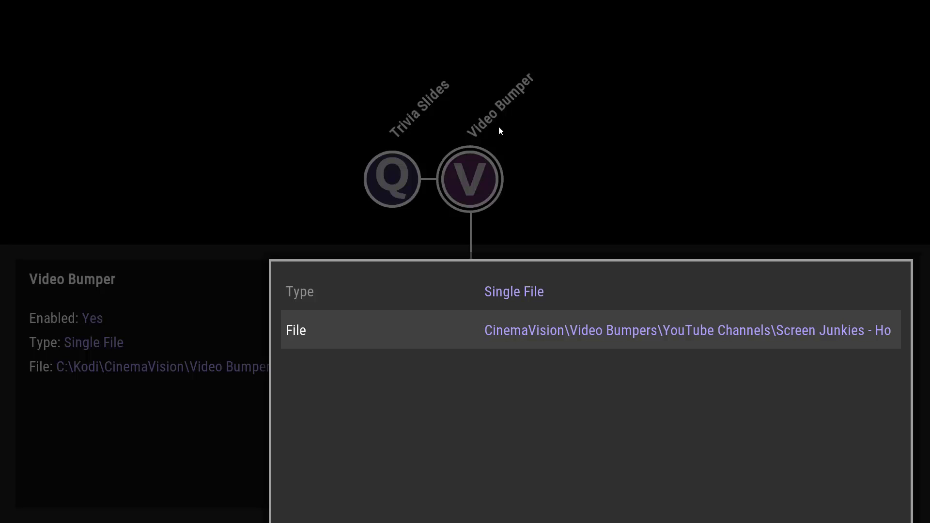
key("Escape")
Step: Add a Trailer module after the Single File video bumper
key("Right")
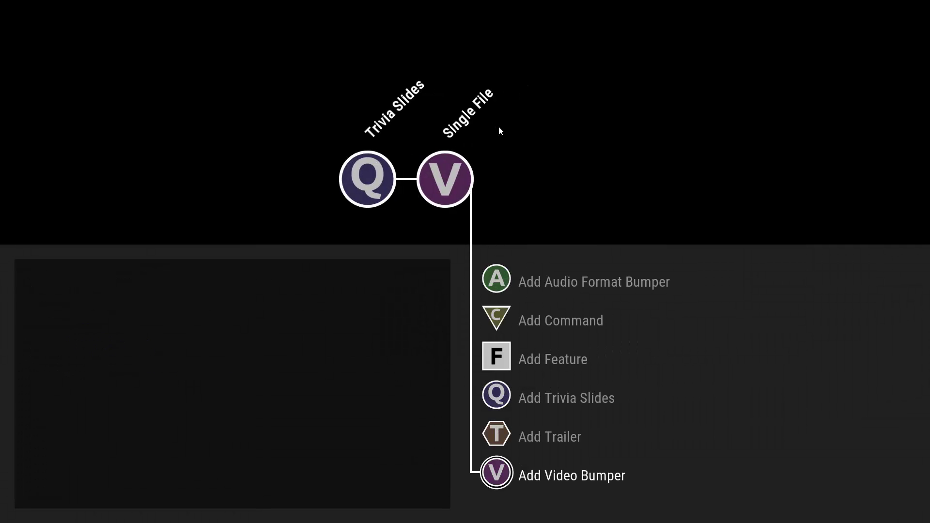
key("Up")
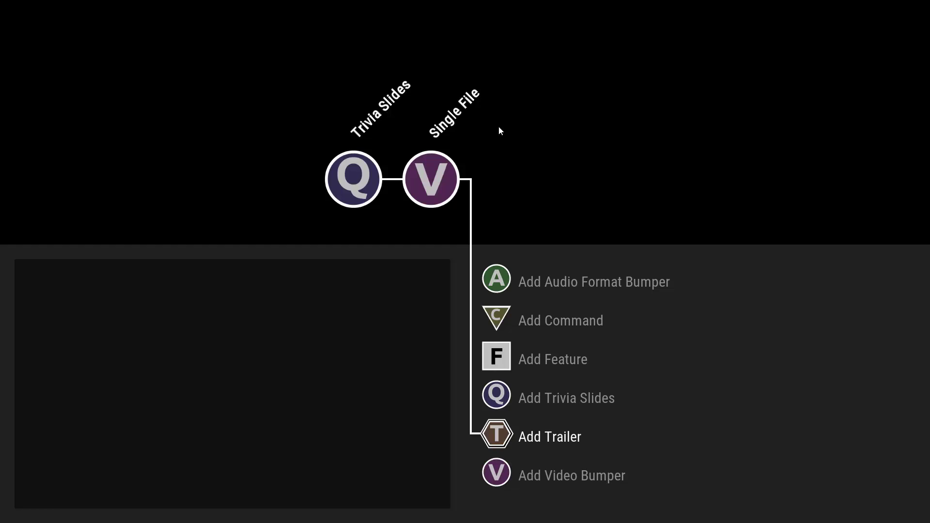
key("Return")
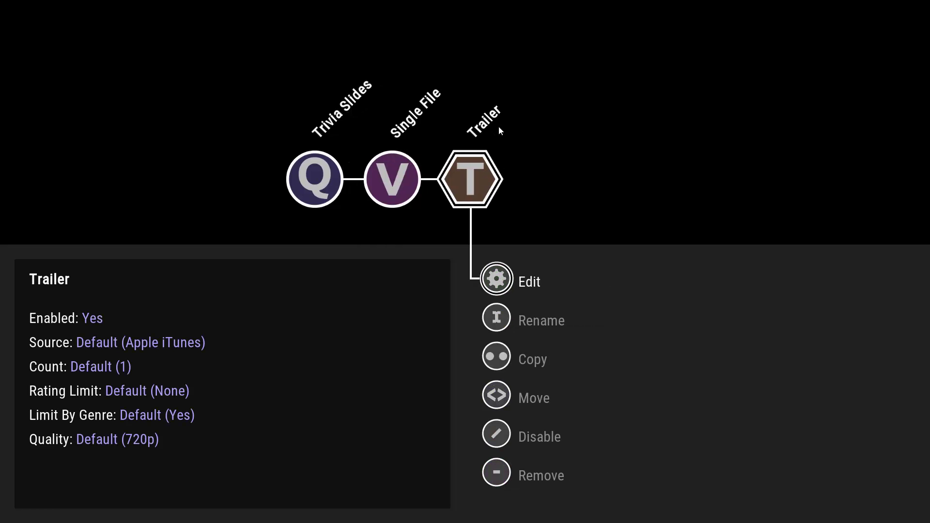
Step: Add an Audio Format Bumper module after the Trailer module
key("Right")
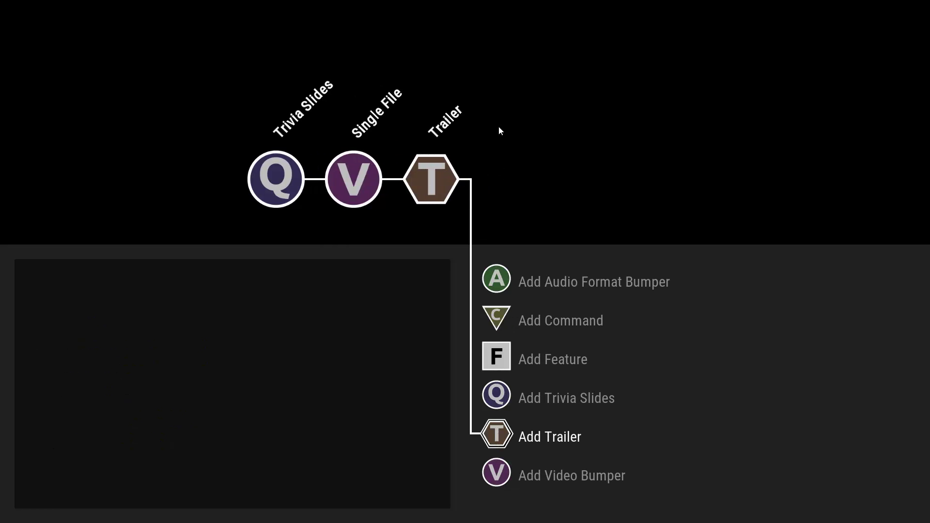
key("Up")
key("Up")
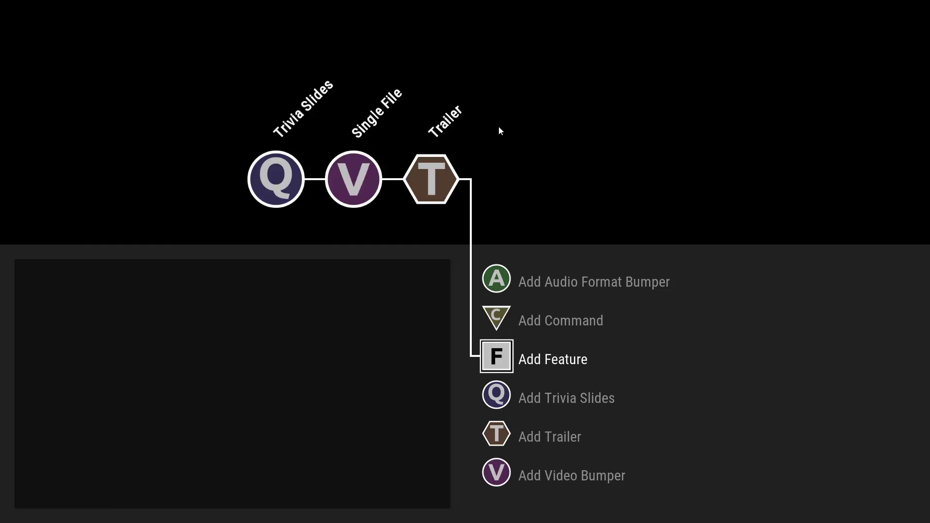
key("Up")
key("Up")
key("Return")
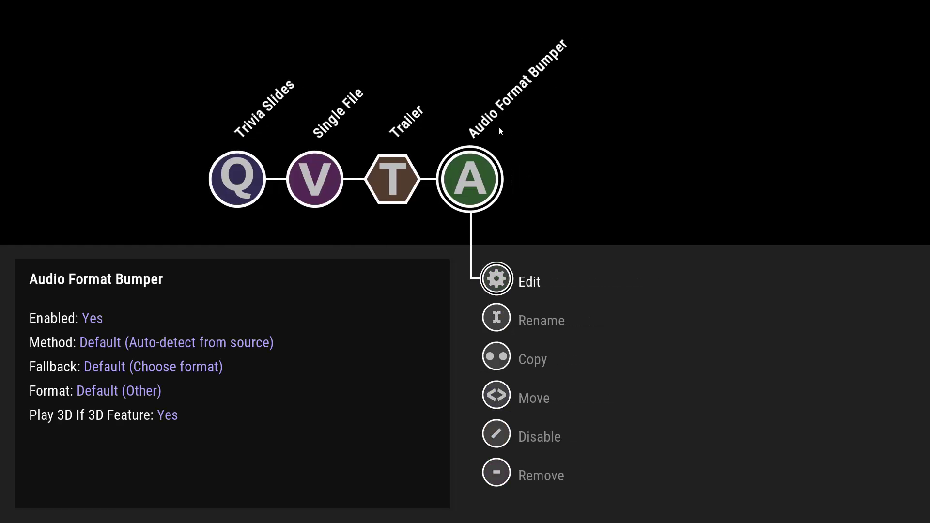
Step: Add a Feature module after the Audio Format Bumper
key("Right")
key("Down")
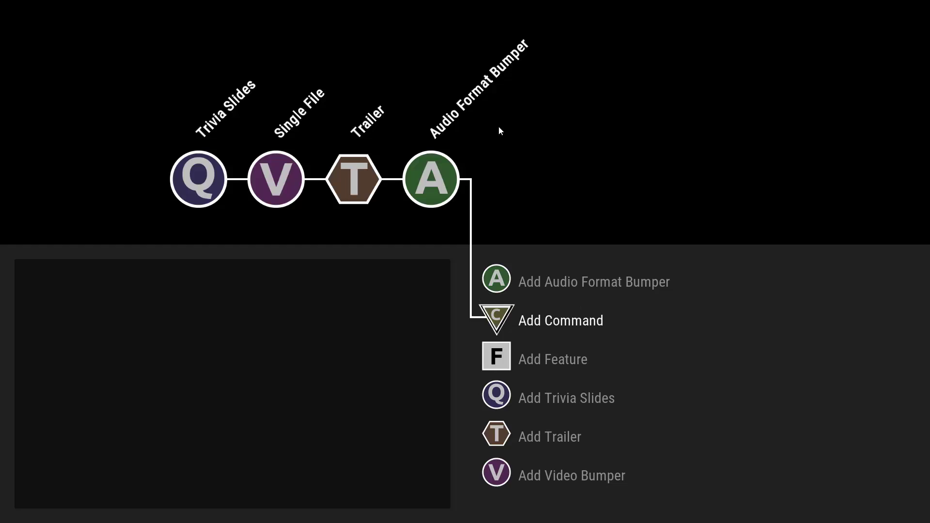
key("Down")
key("Return")
Step: Add a Video Bumper module after the Feature module
key("Right")
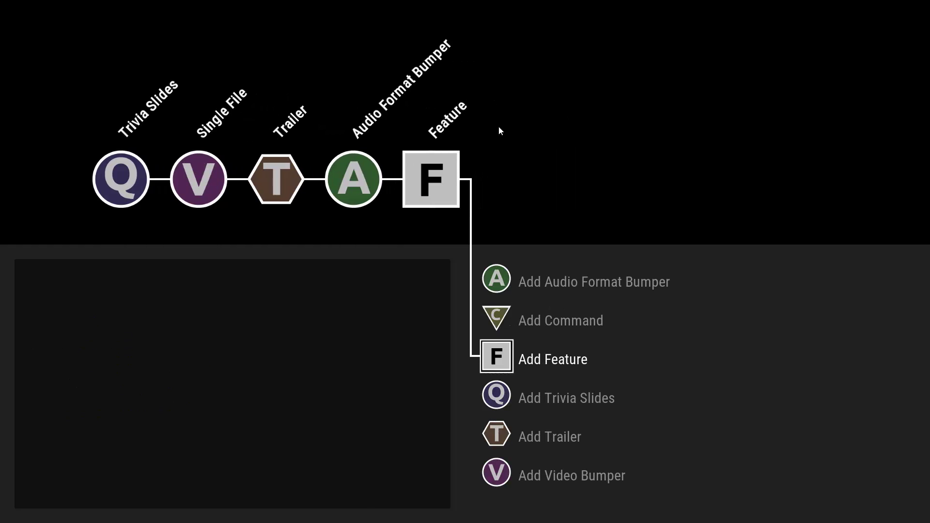
key("Up")
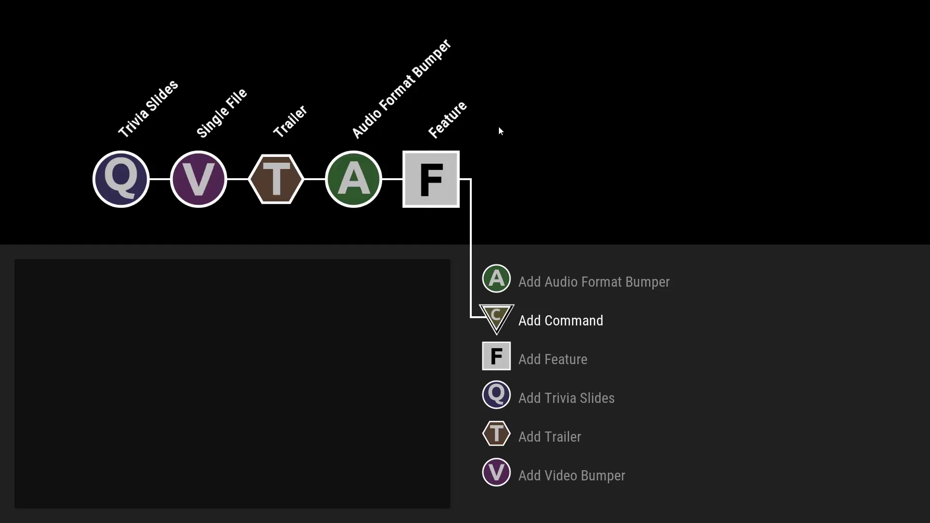
key("Down")
key("Down")
key("Down")
key("Down")
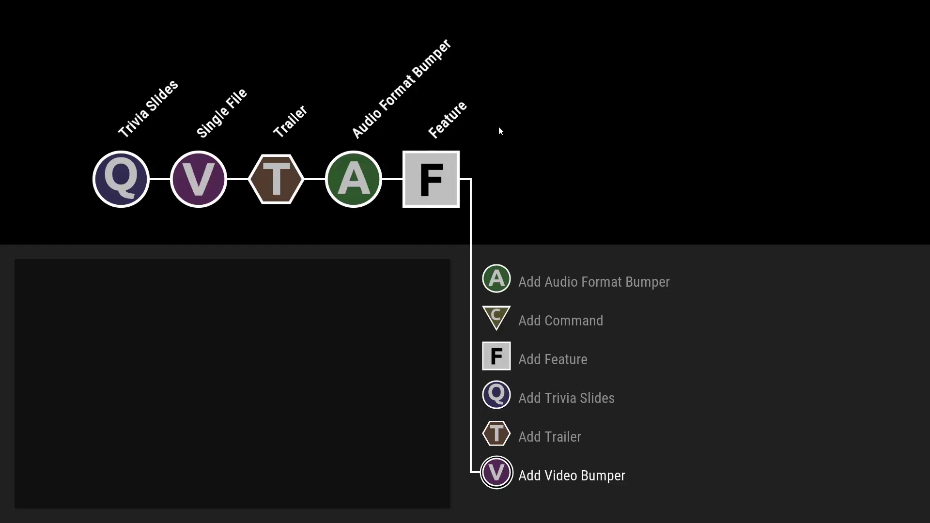
key("Return")
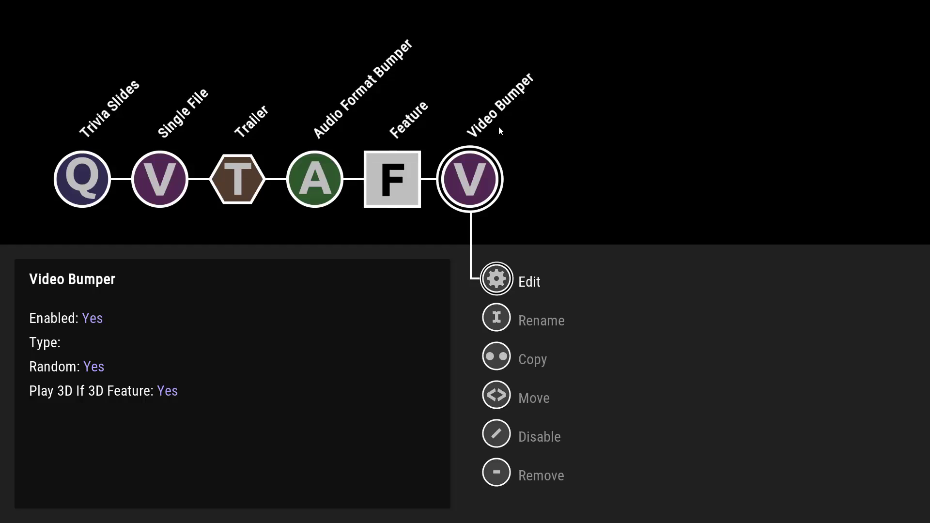
Step: Edit the Video Bumper that follows the Feature and set its type to Intermission
key("Return")
key("Return")
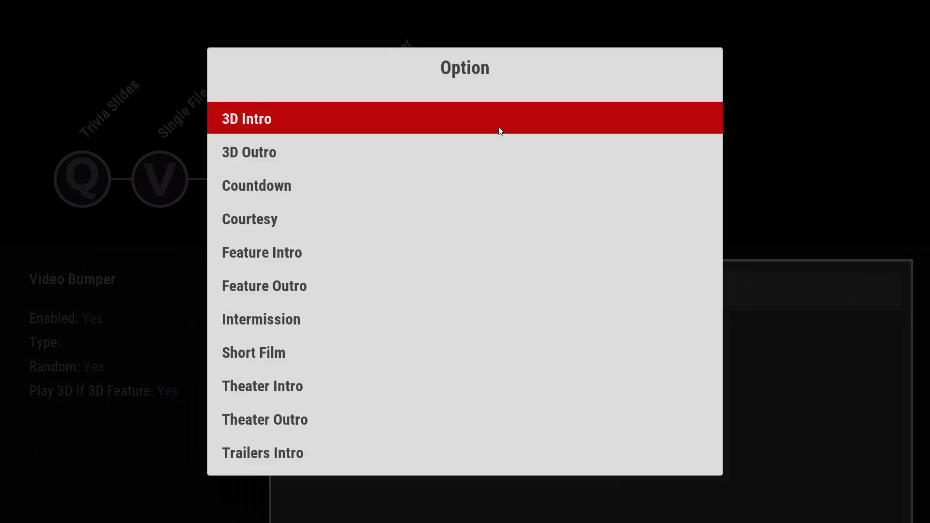
key("Up")
key("Up")
key("Up")
key("Up")
key("Up")
key("Up")
key("Up")
key("Up")
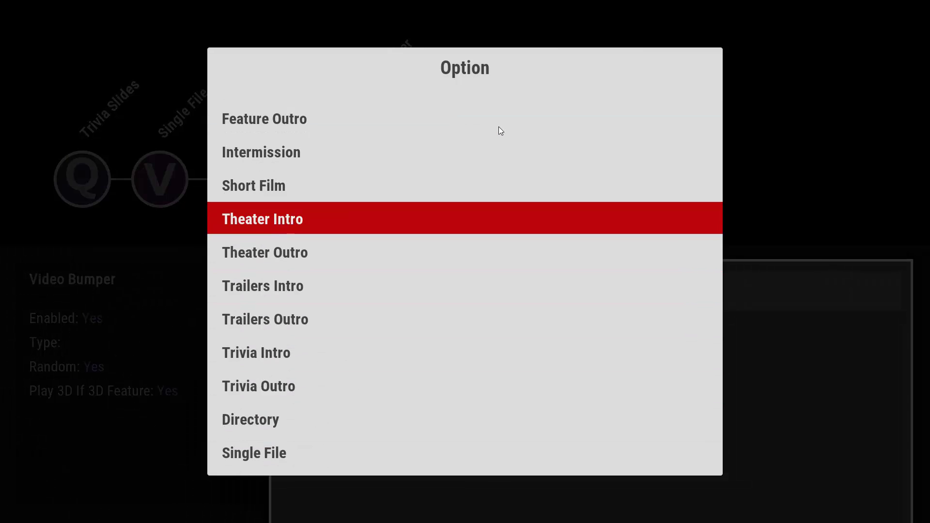
key("Up")
key("Up")
key("Return")
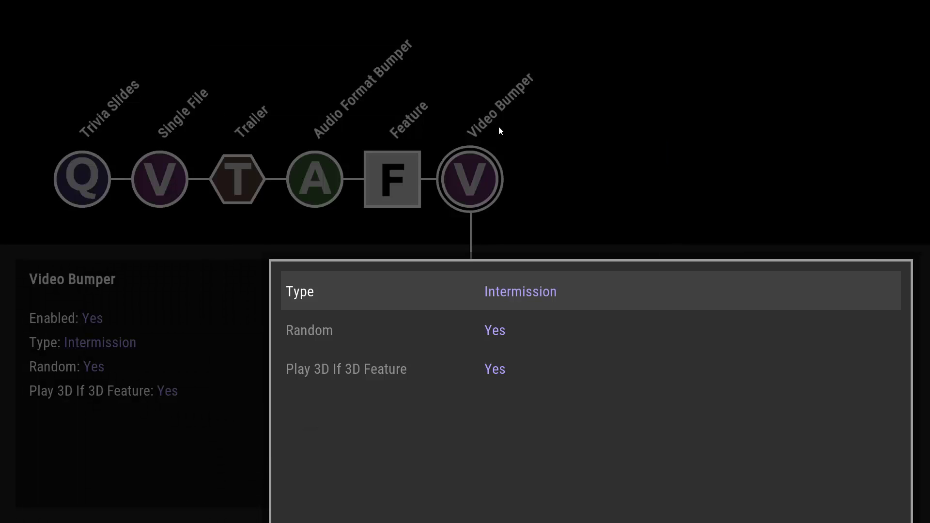
Step: Try CinemaVision(Intermission).mp4 as the Intermission bumper's source with Random set to No, and set Random back to Yes
key("Down")
key("Return")
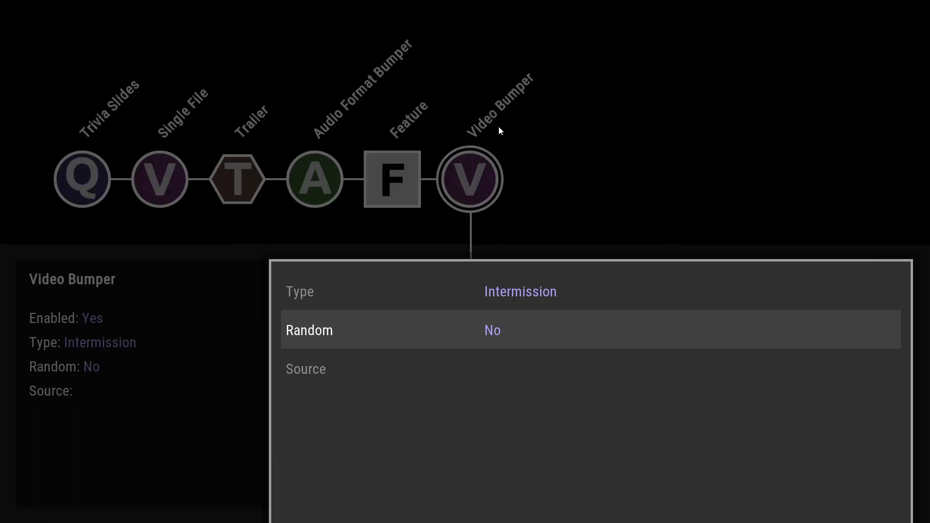
key("Down")
key("Return")
key("Down")
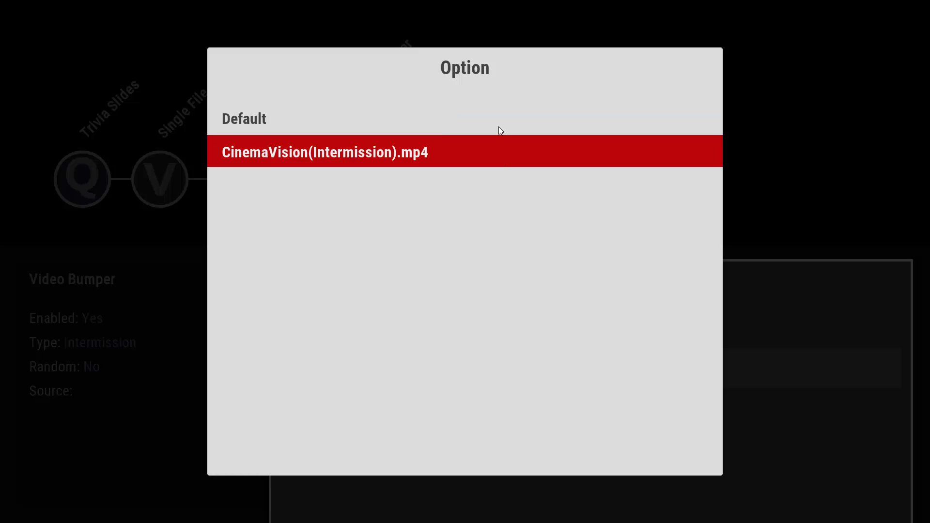
key("Return")
key("Up")
key("Return")
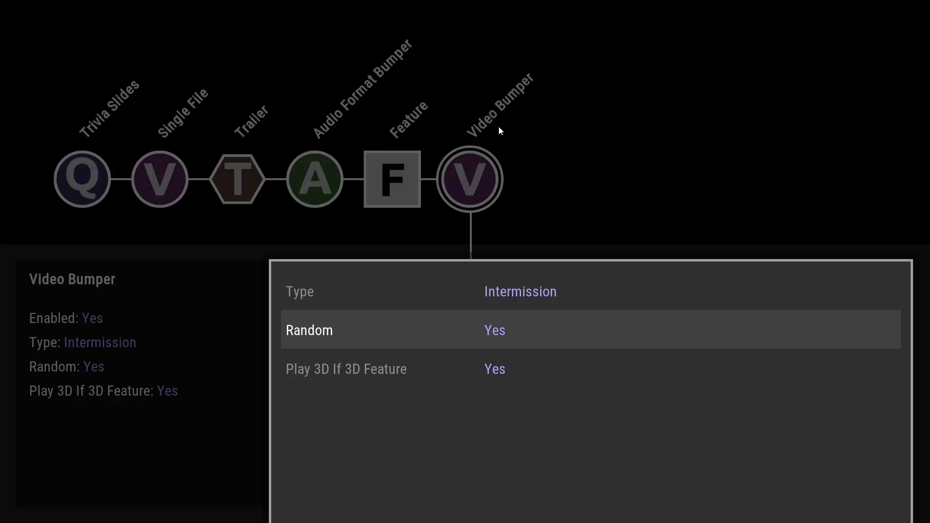
key("Escape")
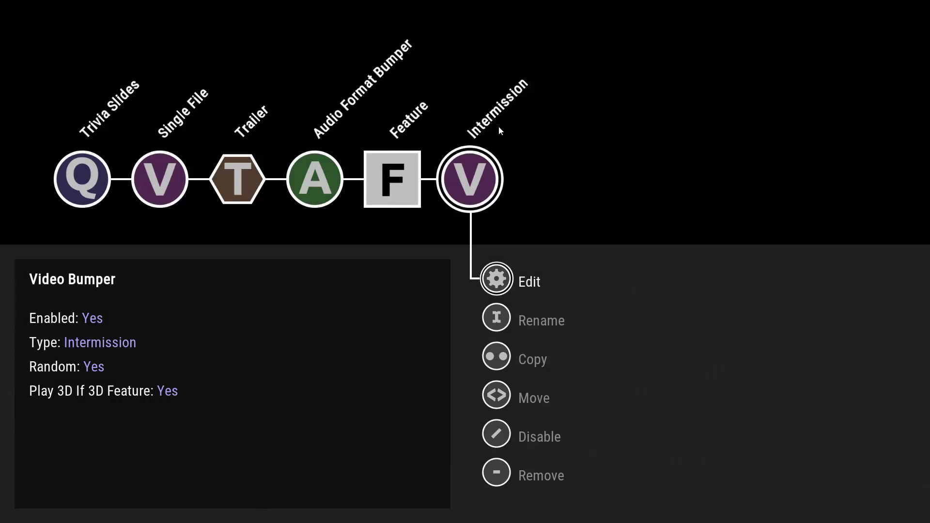
key("Right")
key("Up")
key("Up")
key("Up")
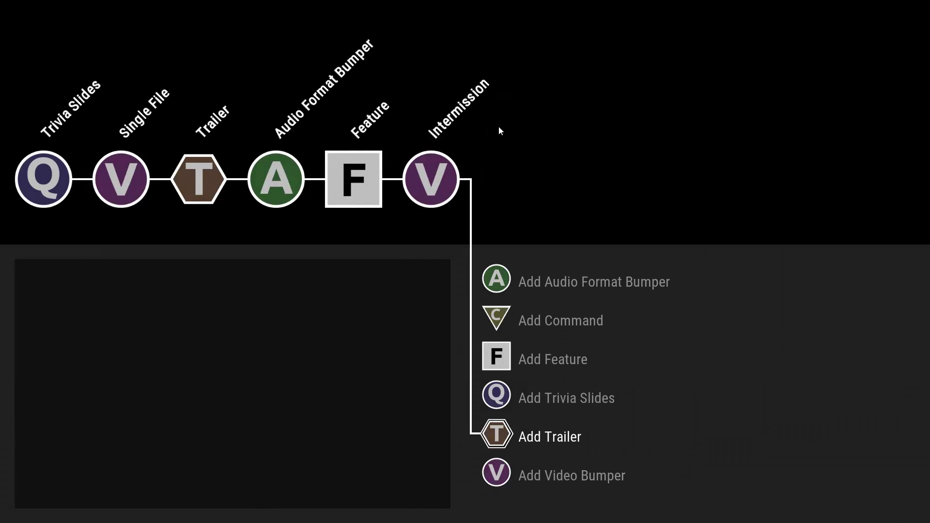
Step: Rename the Single File video bumper after the first Trivia Slides as Honest Trailers
key("Left")
key("Left")
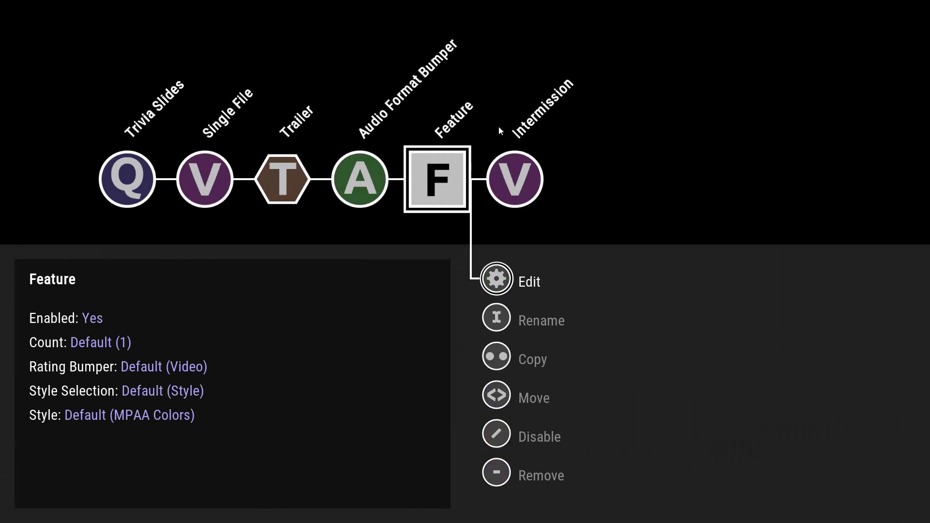
key("Left")
key("Left")
key("Left")
key("Left")
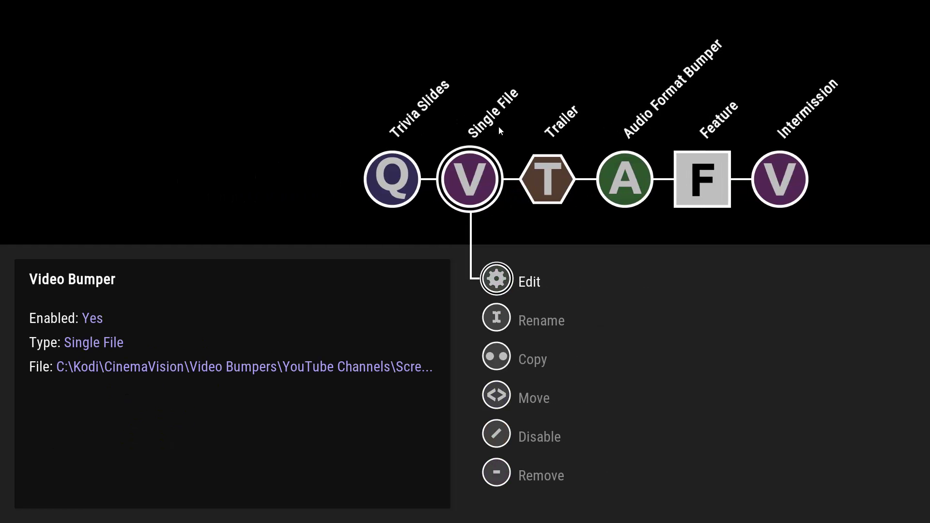
key("Up")
key("Up")
key("Up")
key("Up")
key("Up")
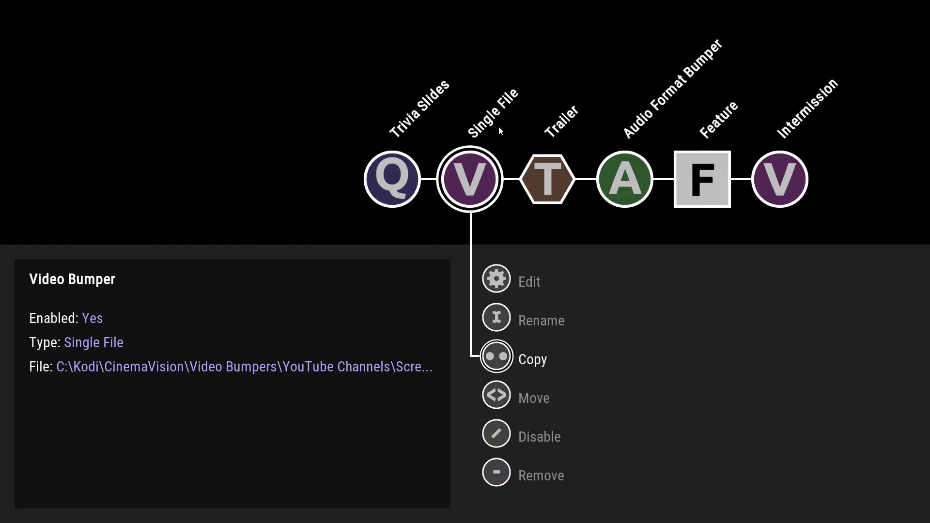
key("Return")
key("backslash")
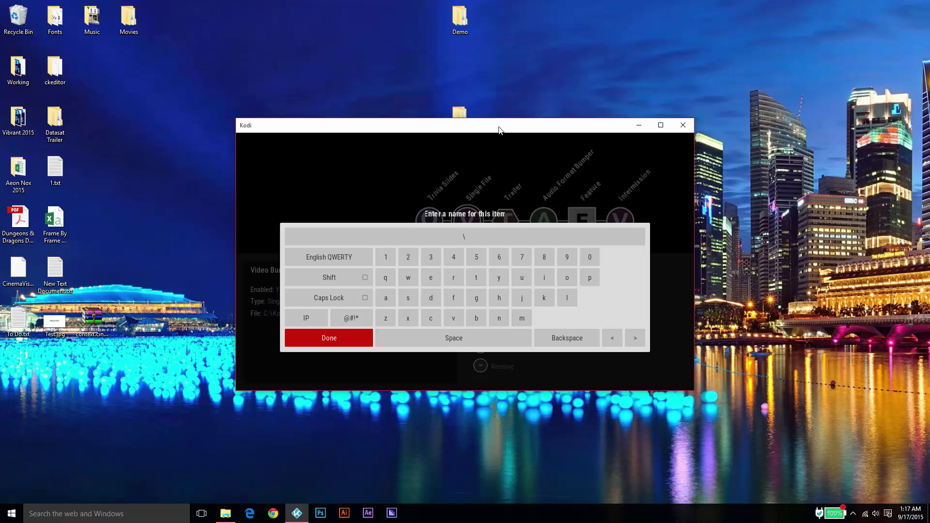
key("BackSpace")
type("Honest Trailers")
key("Return")
key("backslash")
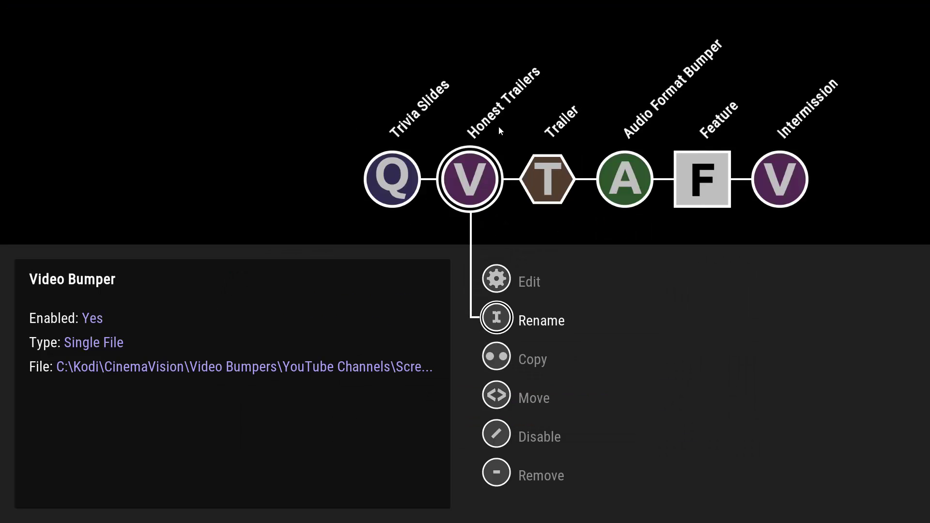
Step: Add a second Trivia Slides module at the end of the sequence, after the Intermission bumper
key("Right")
key("Right")
key("Right")
key("Right")
key("Right")
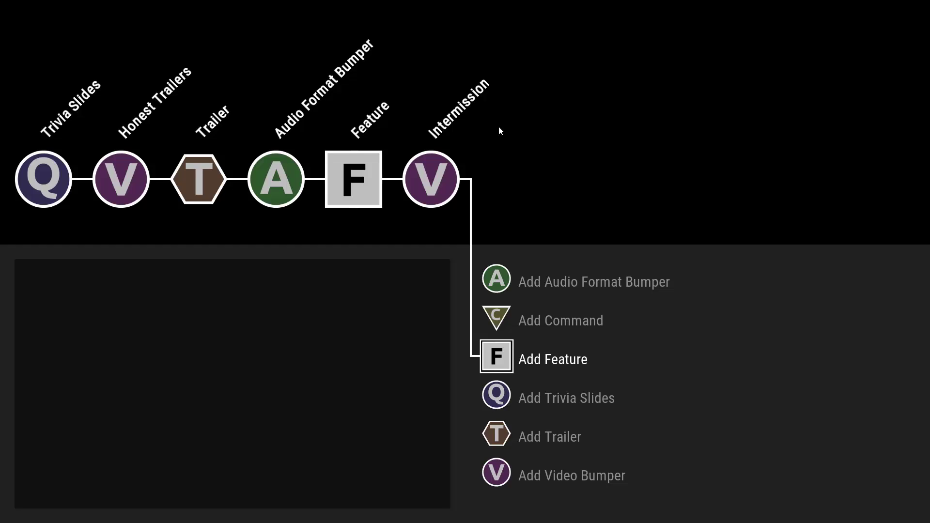
key("Left")
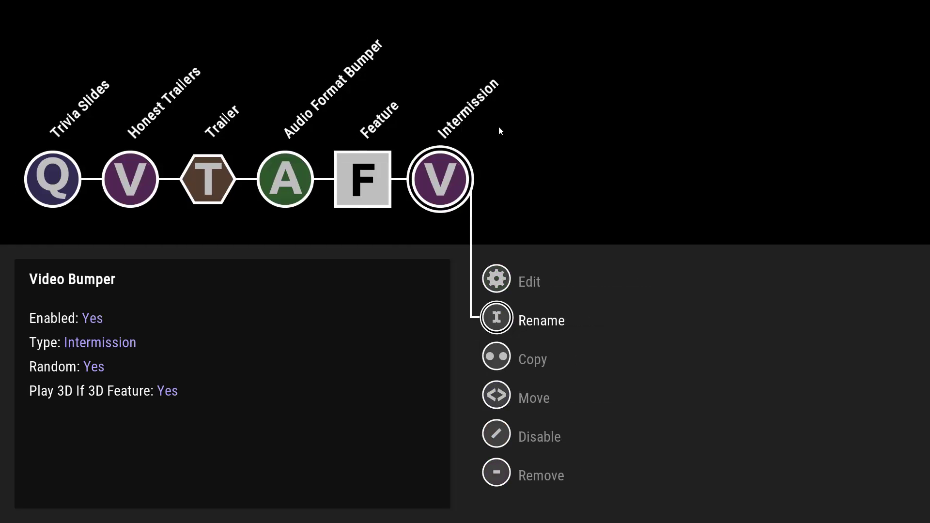
key("Right")
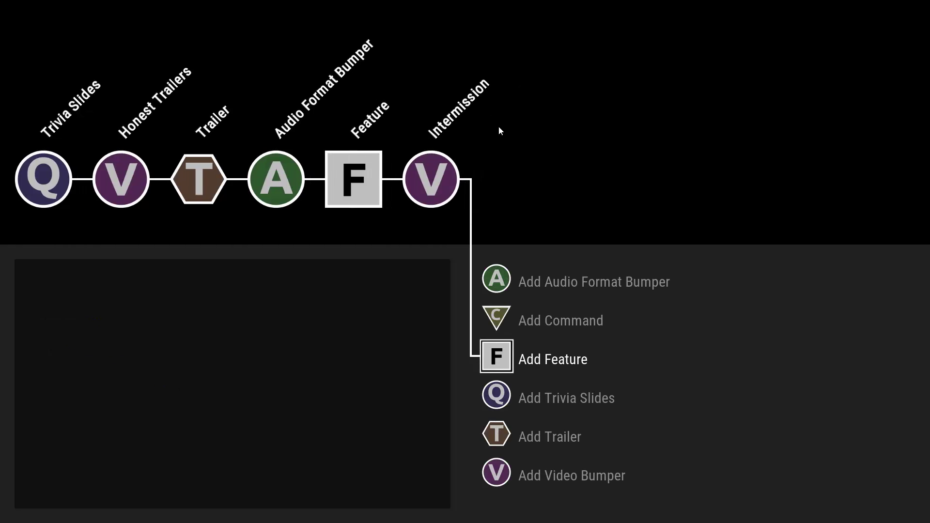
key("Up")
key("Down")
key("Down")
key("Return")
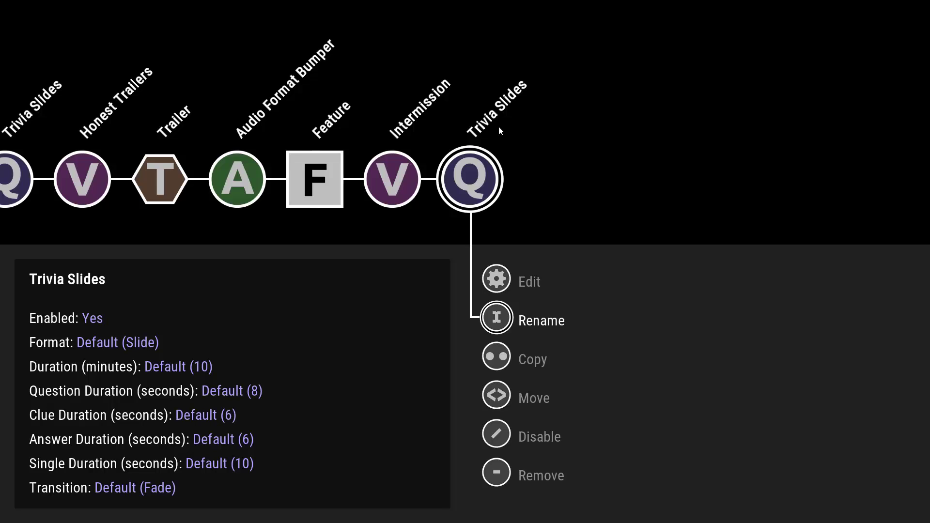
Step: Add another Audio Format Bumper module after the second Trivia Slides module
key("Right")
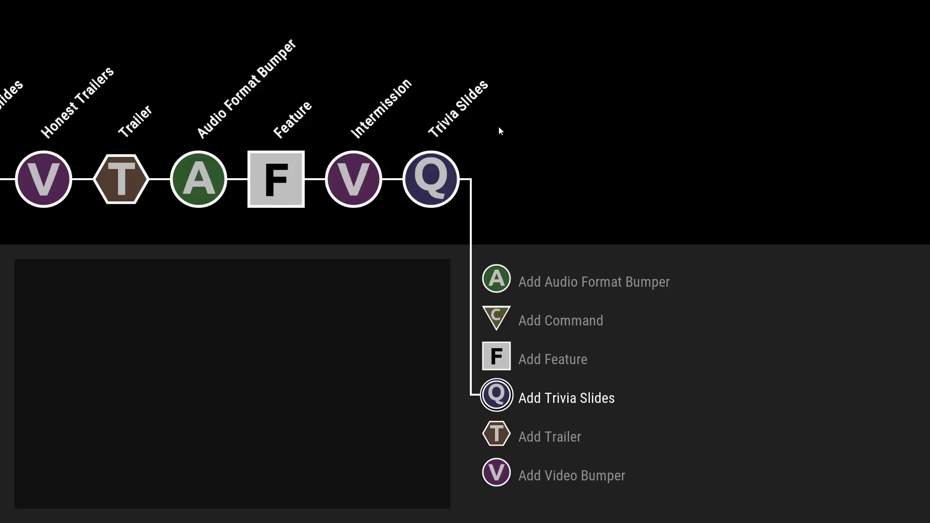
key("Up")
key("Up")
key("Up")
key("Return")
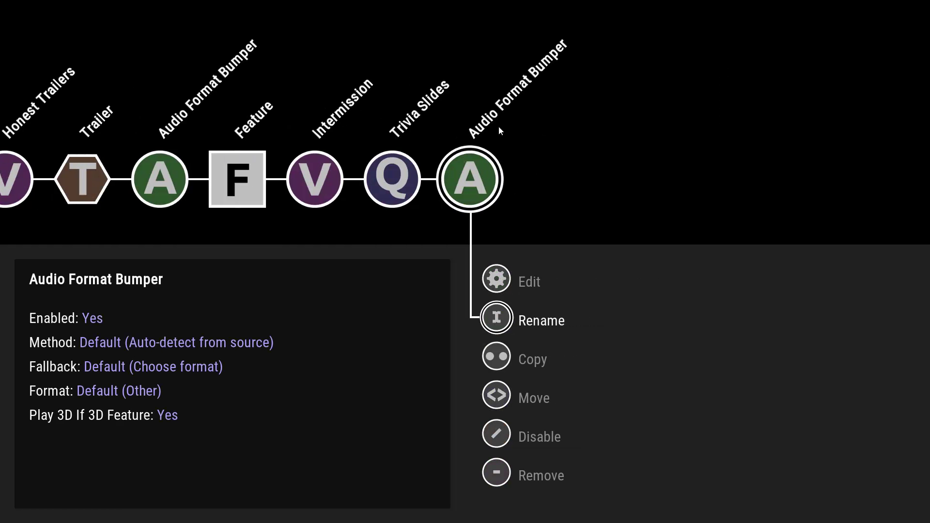
Step: Add a second Feature module at the end of the sequence, after the second Audio Format Bumper
key("Right")
key("Down")
key("Down")
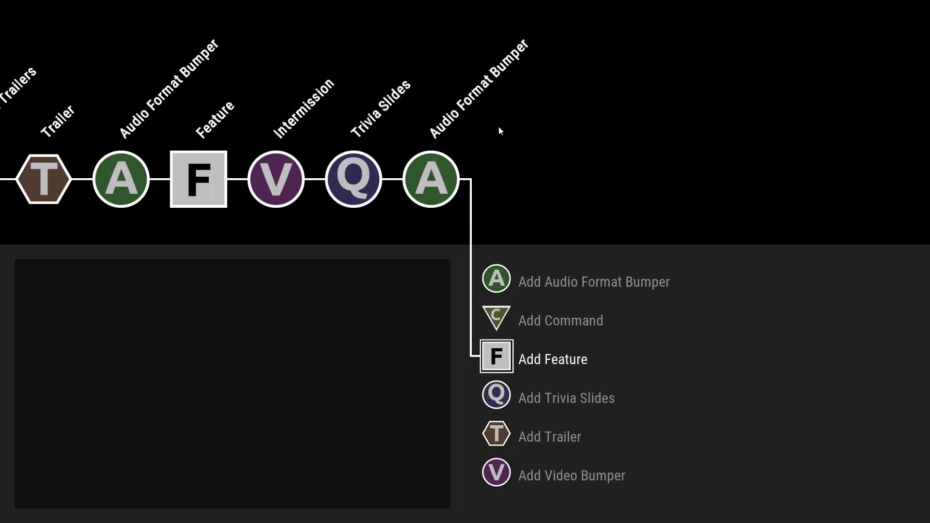
key("Return")
Step: Review the order of the modules built so far, from the first Trivia Slides to the final Feature
key("Left")
key("Left")
key("Left")
key("Left")
key("Left")
key("Left")
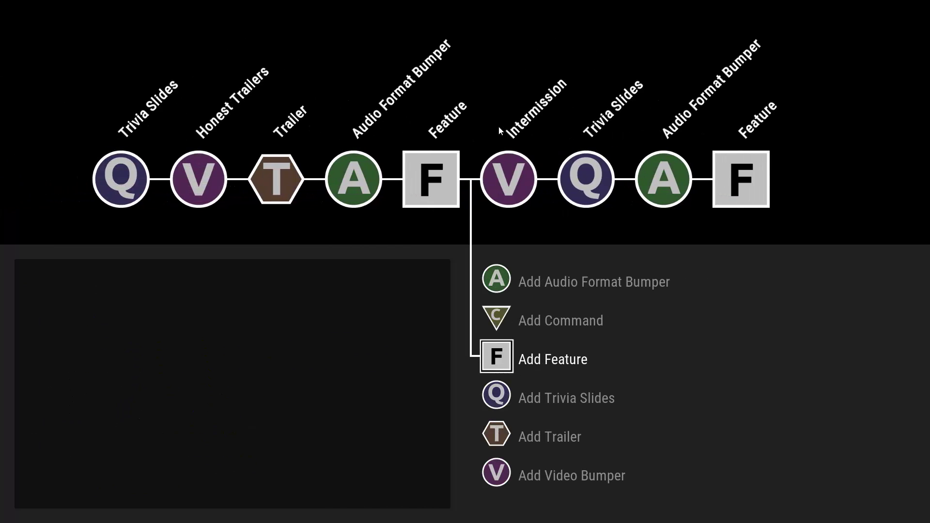
key("Right")
key("Right")
key("Right")
key("Right")
key("Right")
key("Right")
key("Right")
key("Right")
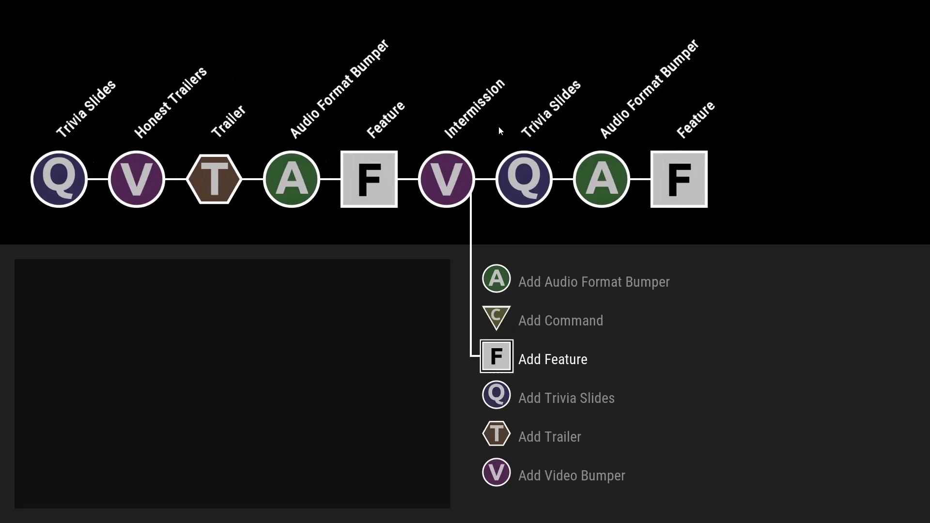
Step: Add a Video Bumper module at the end of the sequence, after the second Feature
key("Down")
key("Down")
key("Down")
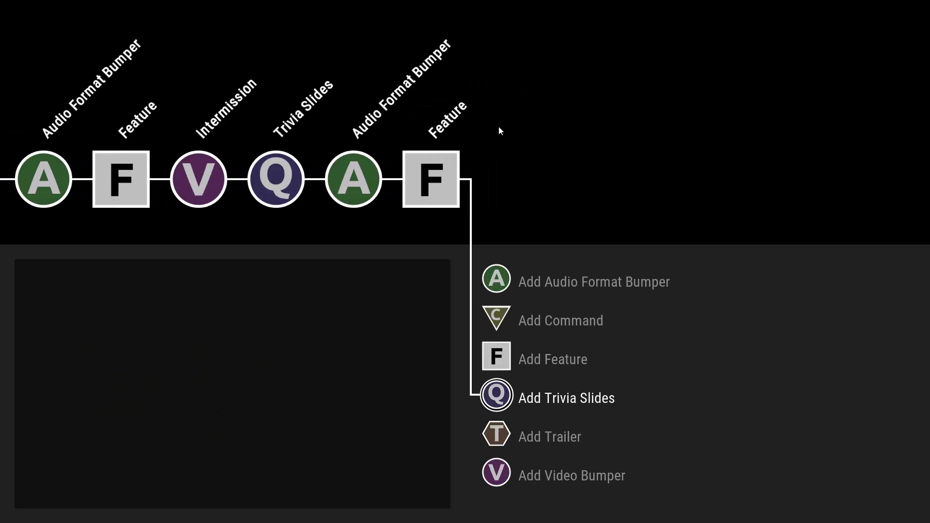
key("Return")
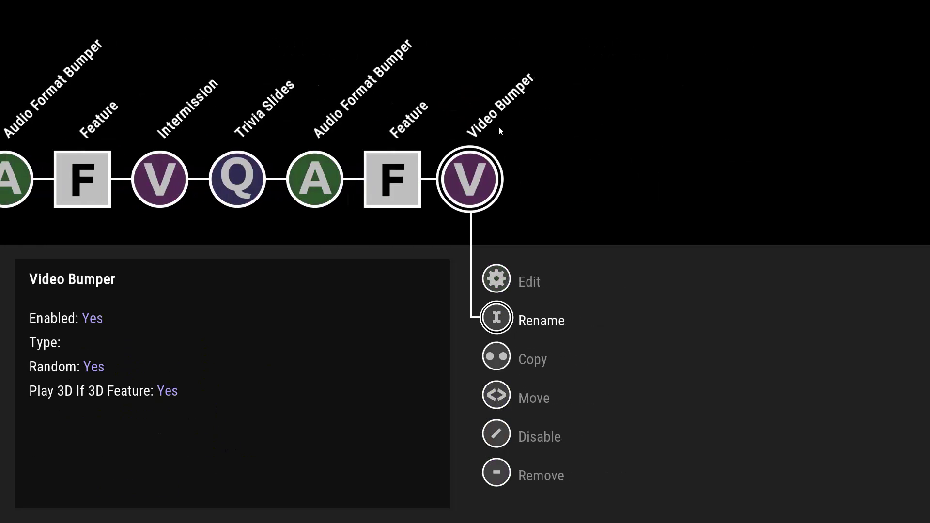
Step: Set the type of the Video Bumper after the second Feature to Theater Outro
key("Up")
key("Return")
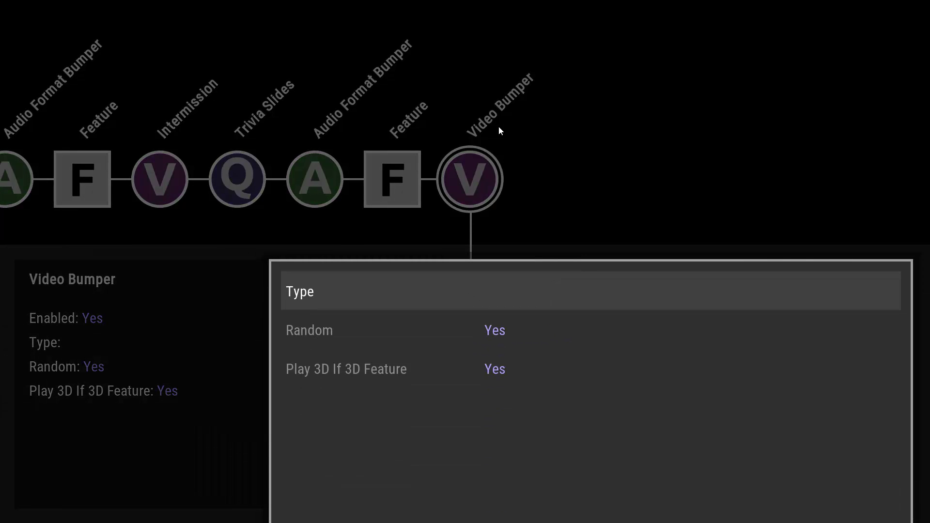
key("Return")
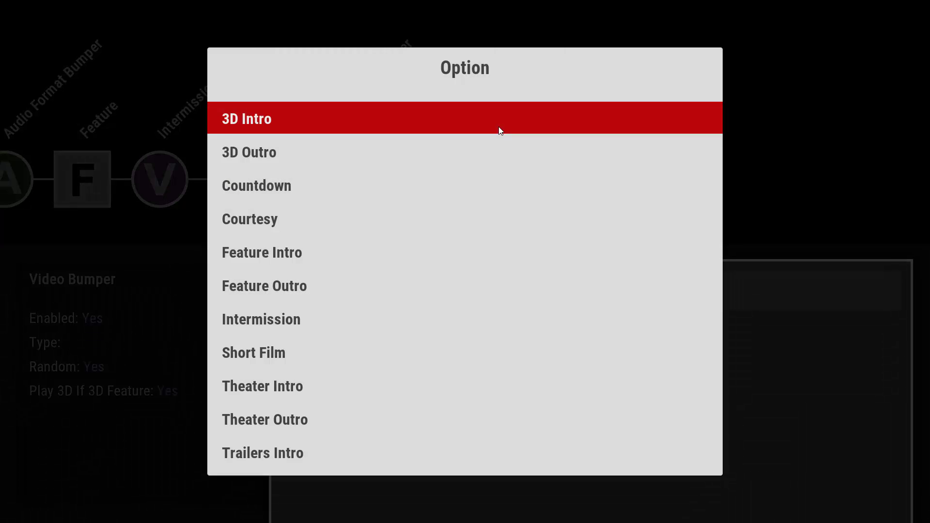
key("Up")
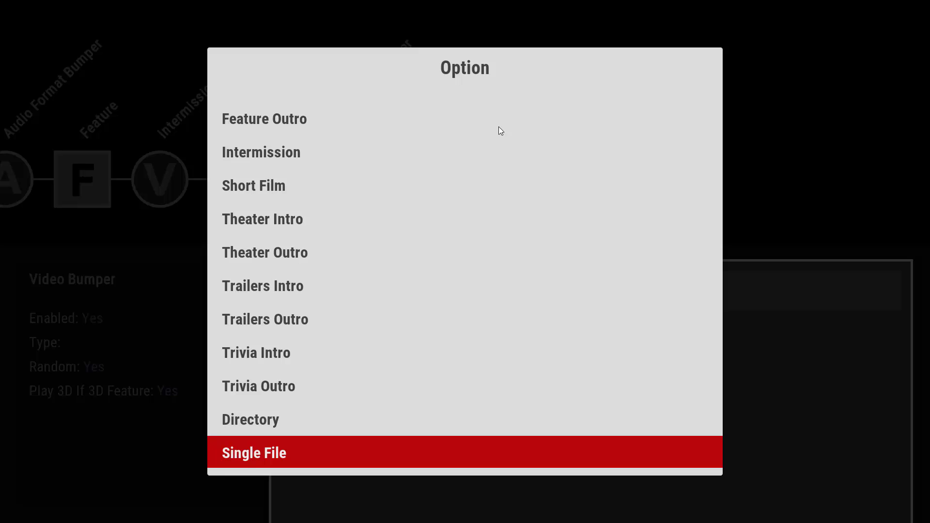
key("Up")
key("Up")
key("Up")
key("Up")
key("Up")
key("Up")
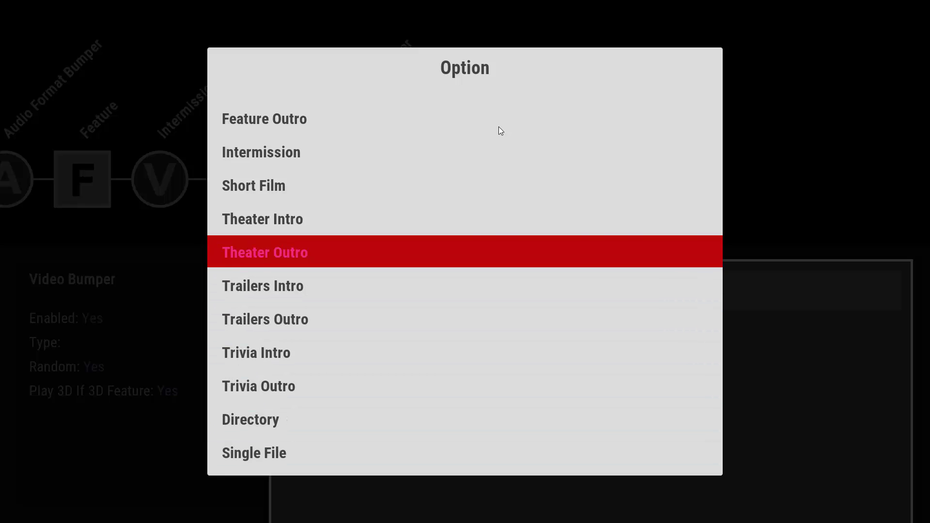
key("Return")
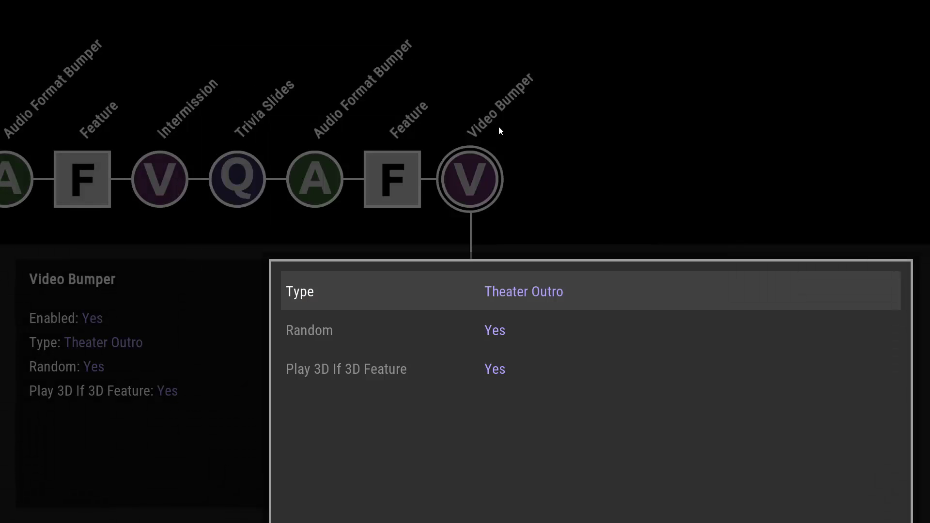
key("Escape")
Step: Review the sequence's modules from the Theater Outro back to the opening Trivia Slides
key("Left")
key("Left")
key("Left")
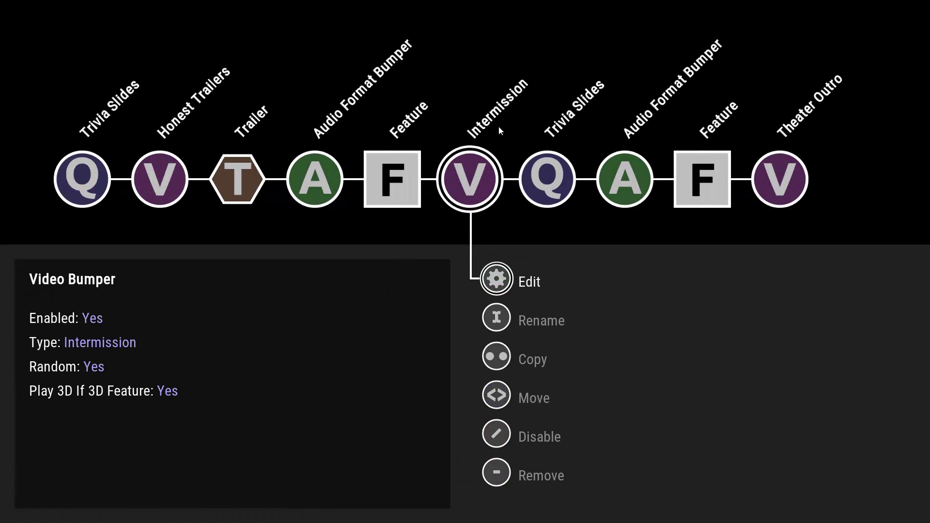
key("Left")
key("Left")
key("Left")
key("Left")
key("Left")
key("Left")
key("Left")
key("Left")
key("Left")
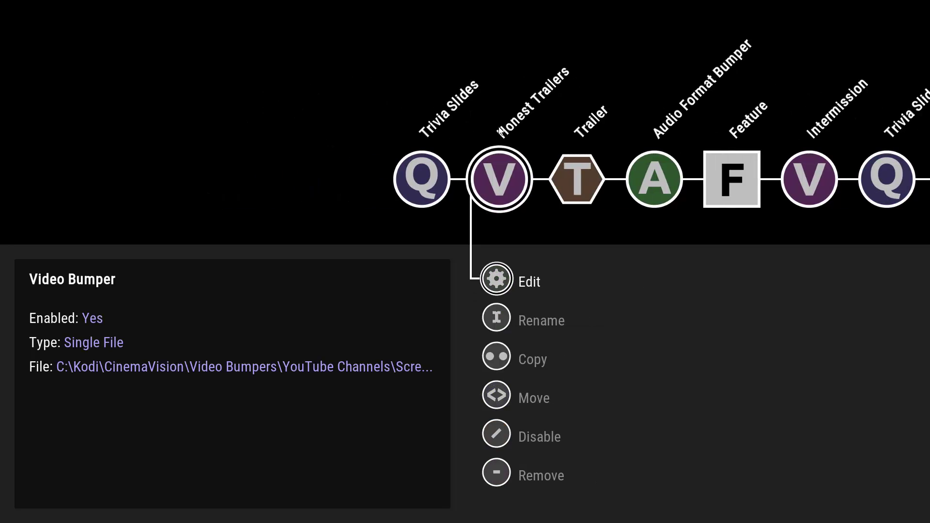
Step: Add a Command module between the first Feature and the Intermission bumper
key("Right")
key("Right")
key("Right")
key("Right")
key("Right")
key("Right")
key("Right")
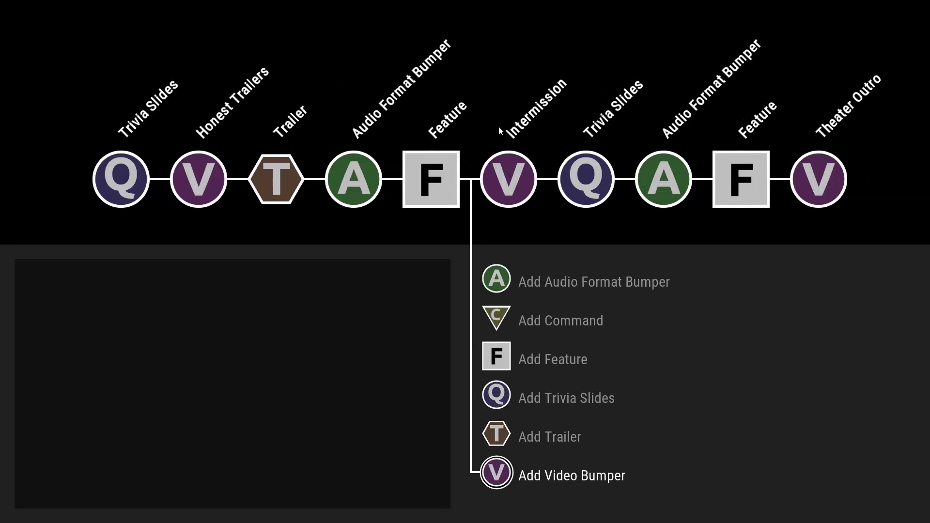
key("Up")
key("Up")
key("Up")
key("Up")
key("Return")
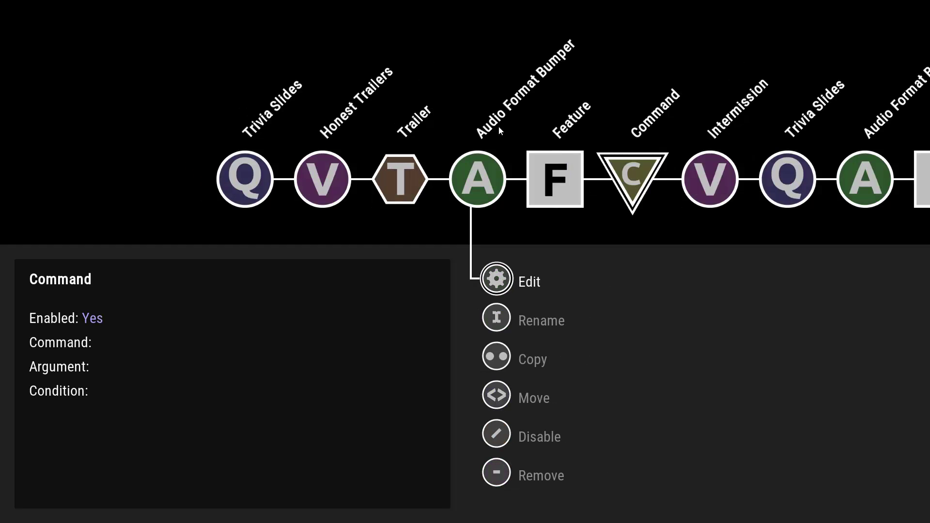
Step: Set the Command module after the first Feature to Skip
key("Return")
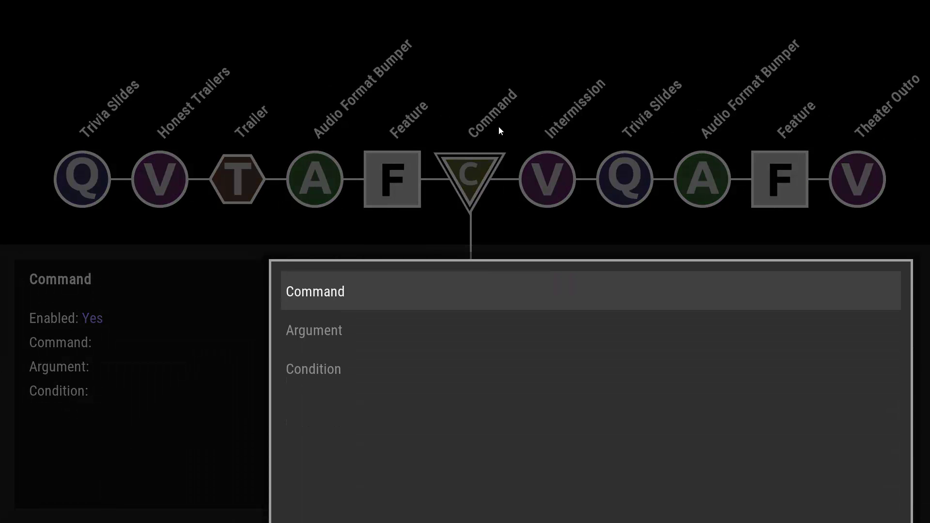
key("Return")
key("Down")
key("Return")
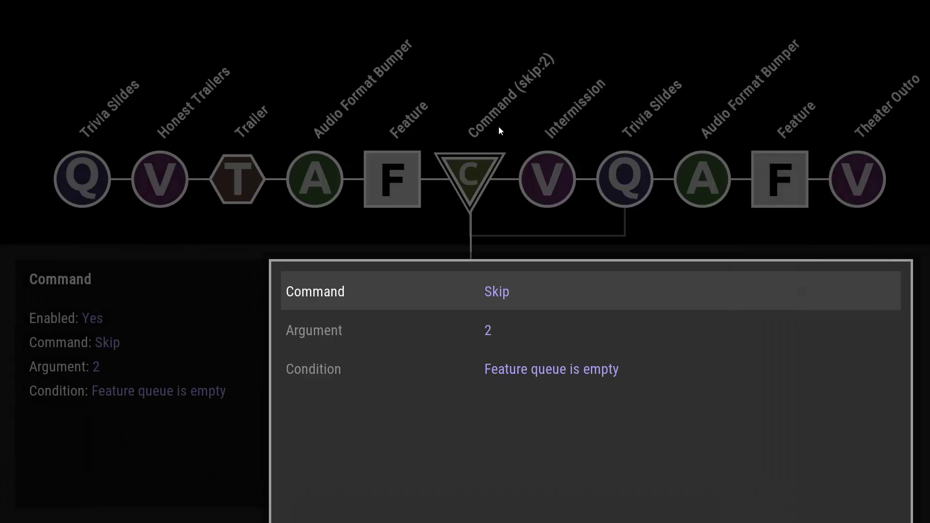
Step: Set the Skip command's argument to 5 and keep its condition as Feature queue is empty
key("Down")
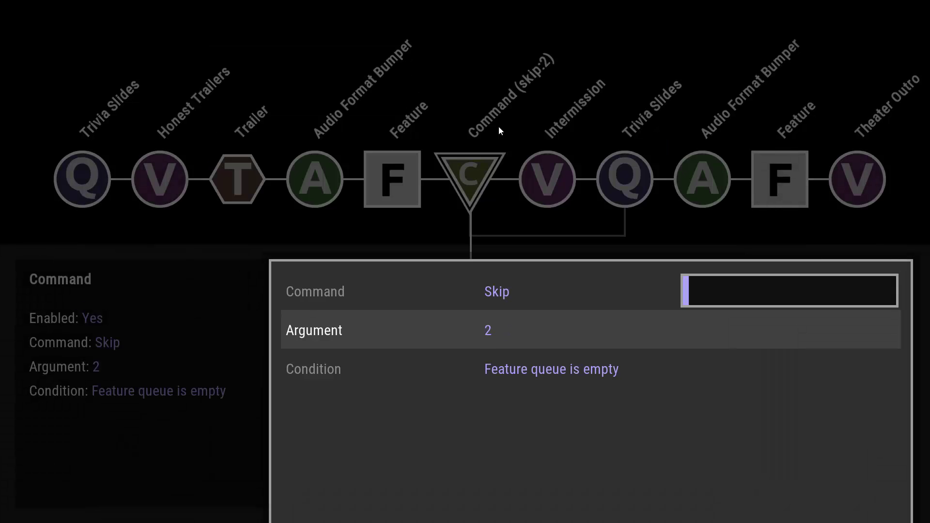
key("Right")
key("Right")
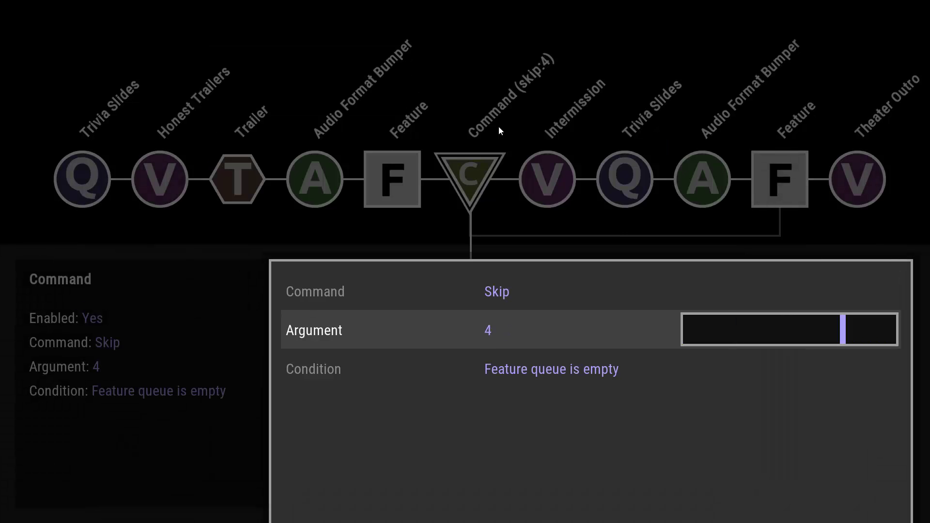
key("Right")
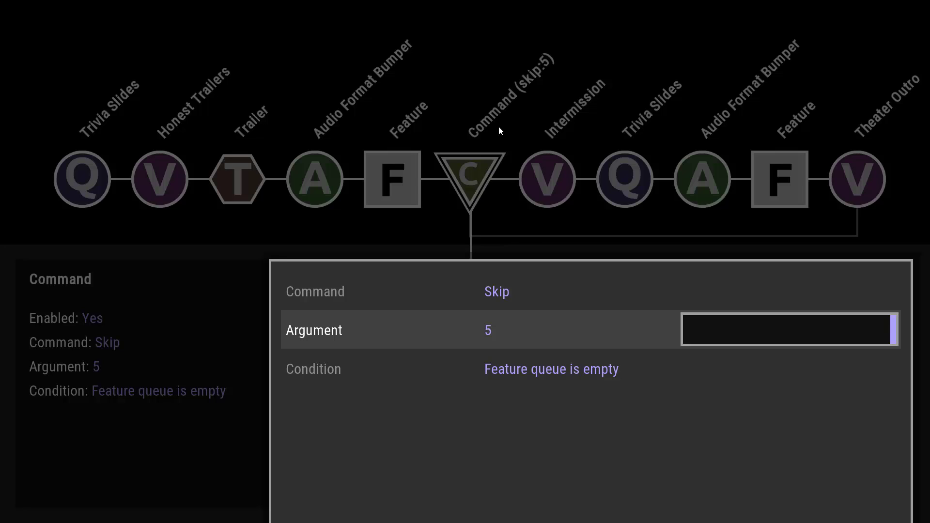
key("Down")
key("Return")
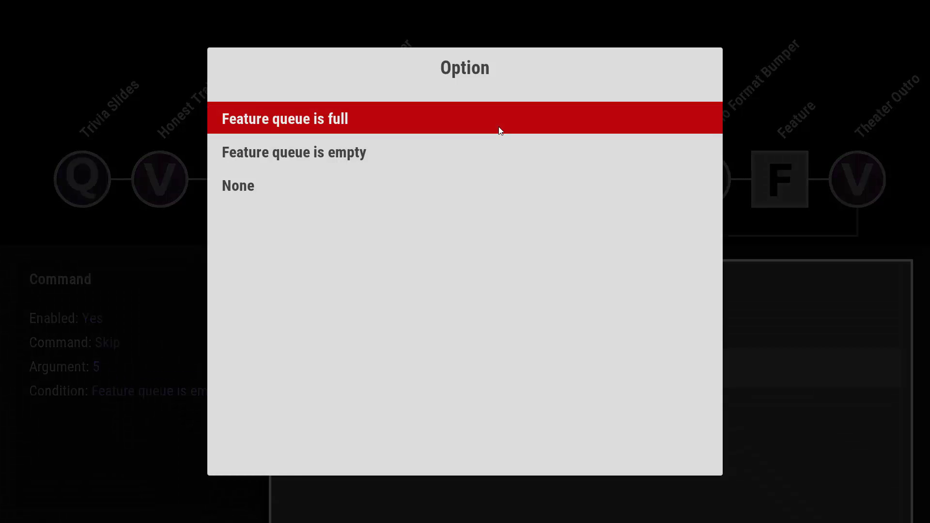
key("Escape")
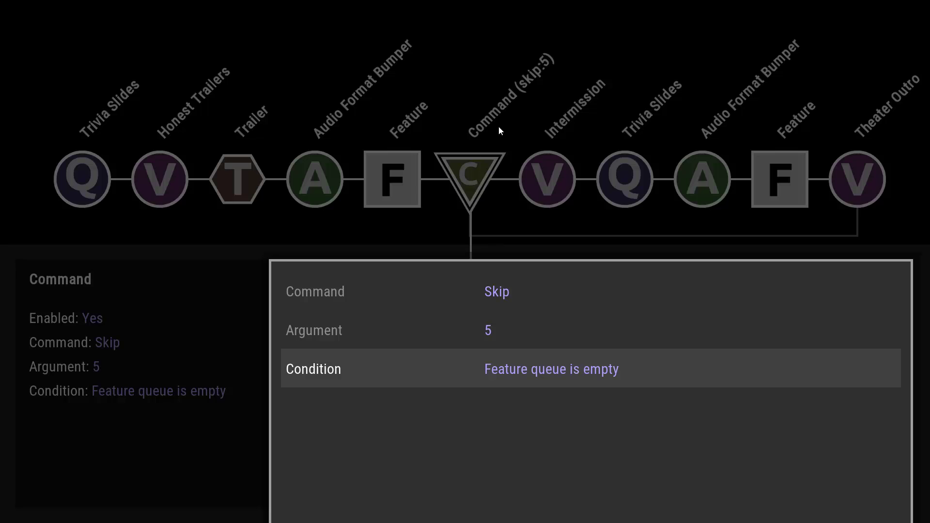
key("Escape")
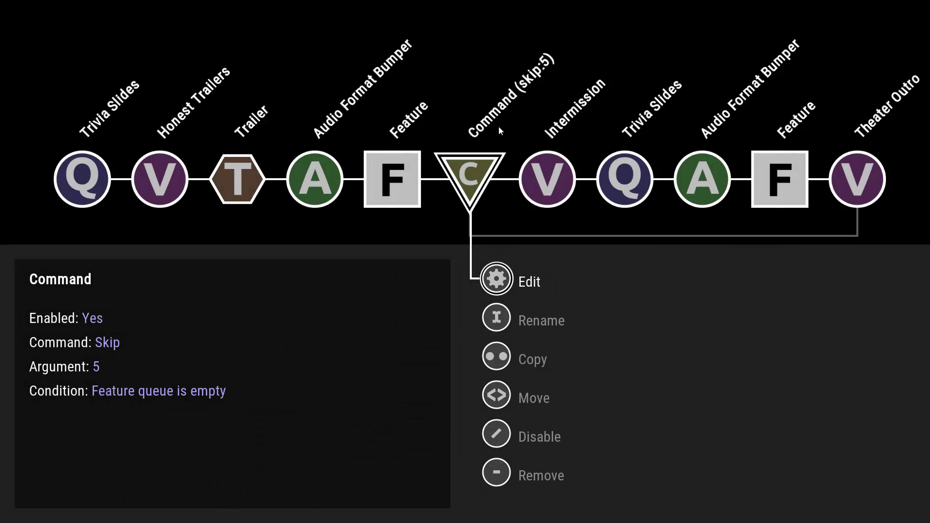
Step: Add another Command module between the second Feature and the Theater Outro
key("Right")
key("Right")
key("Right")
key("Right")
key("Right")
key("Right")
key("Right")
key("Right")
key("Right")
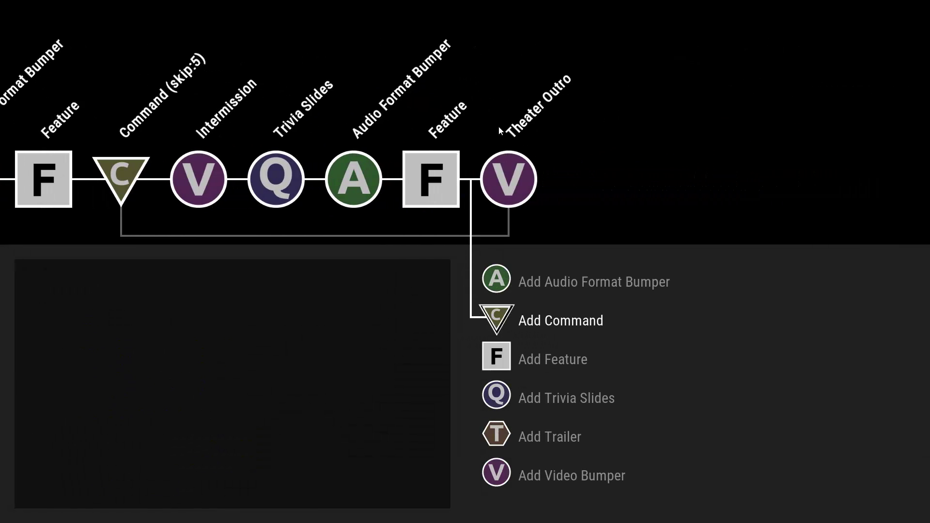
key("Right")
key("Left")
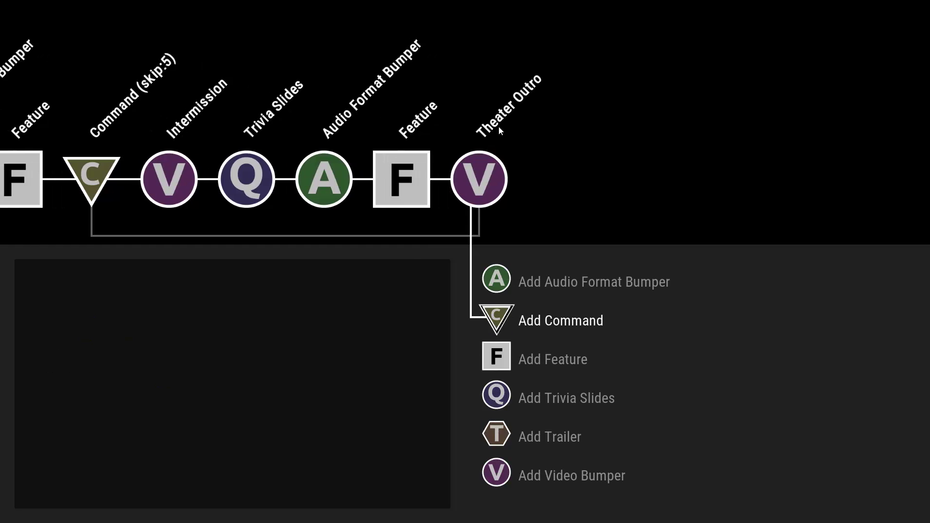
key("Return")
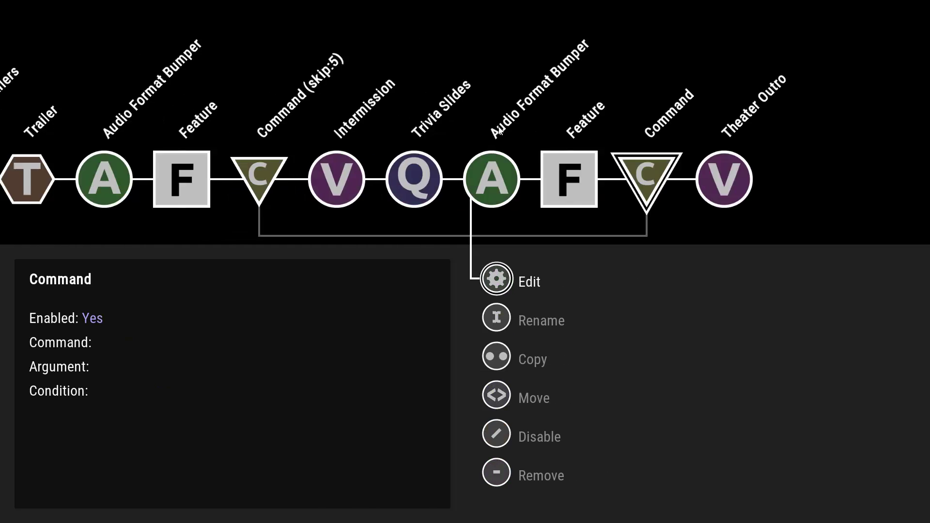
Step: Set the Command module after the second Feature to Back
key("Left")
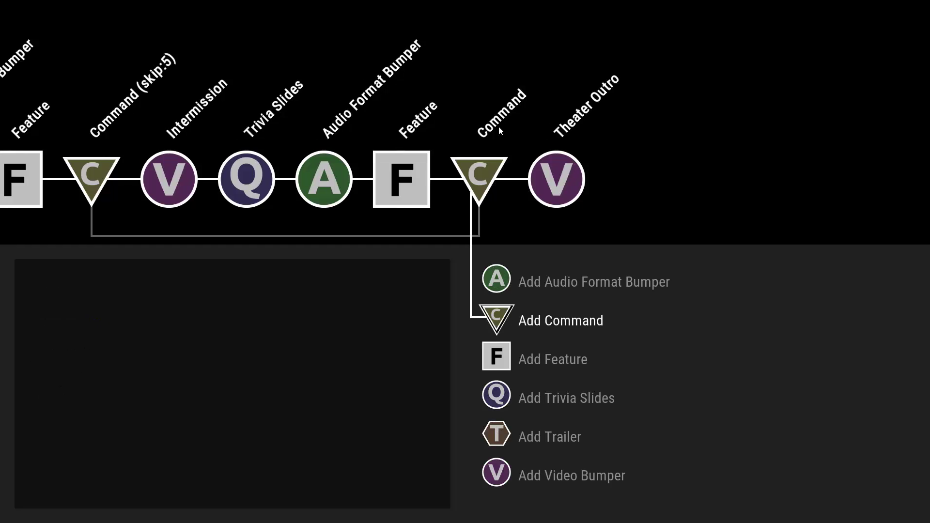
key("Left")
key("Right")
key("Right")
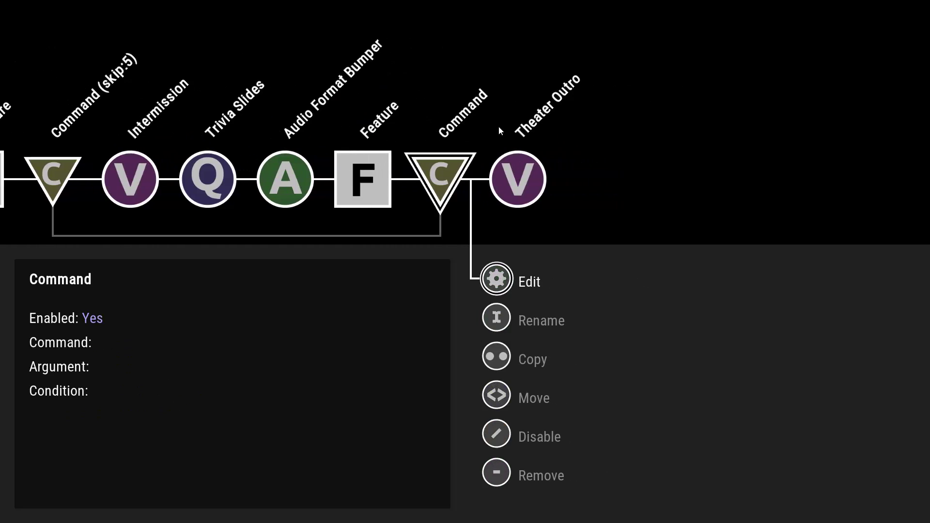
key("Return")
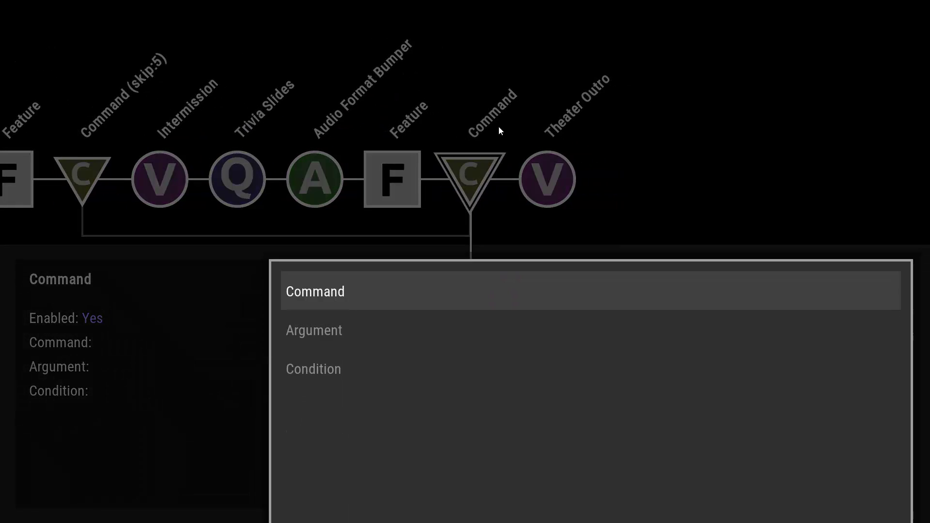
key("Return")
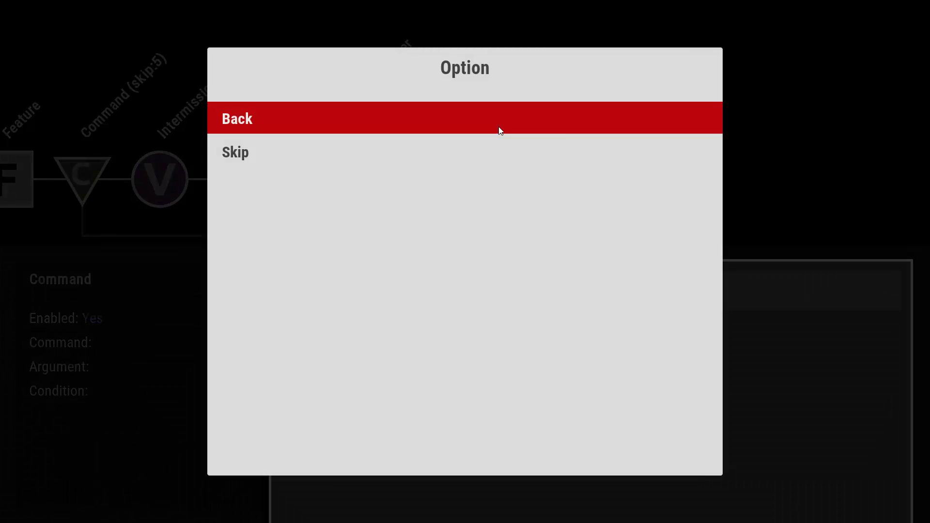
key("Return")
Step: Set the Back command's argument to 4 and keep its condition as Feature queue is full
key("Down")
key("Right")
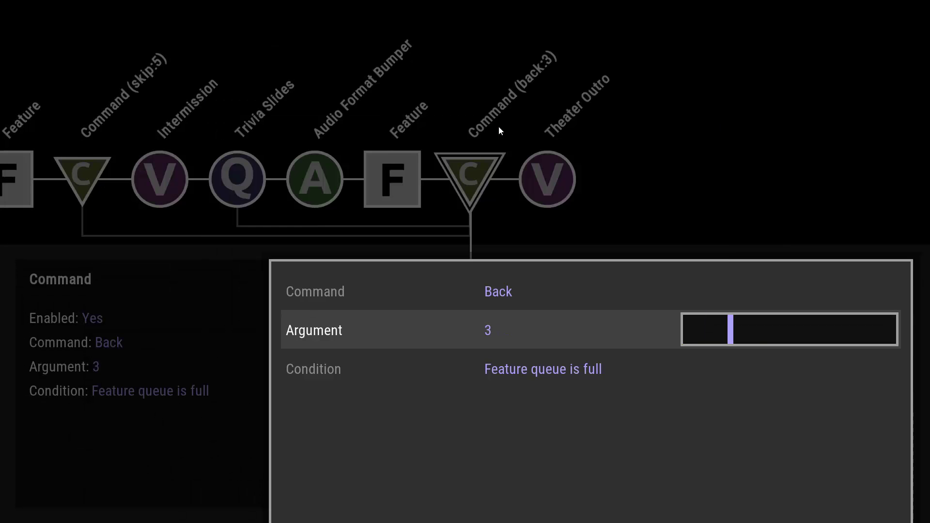
key("Right")
key("Right")
key("Left")
key("Down")
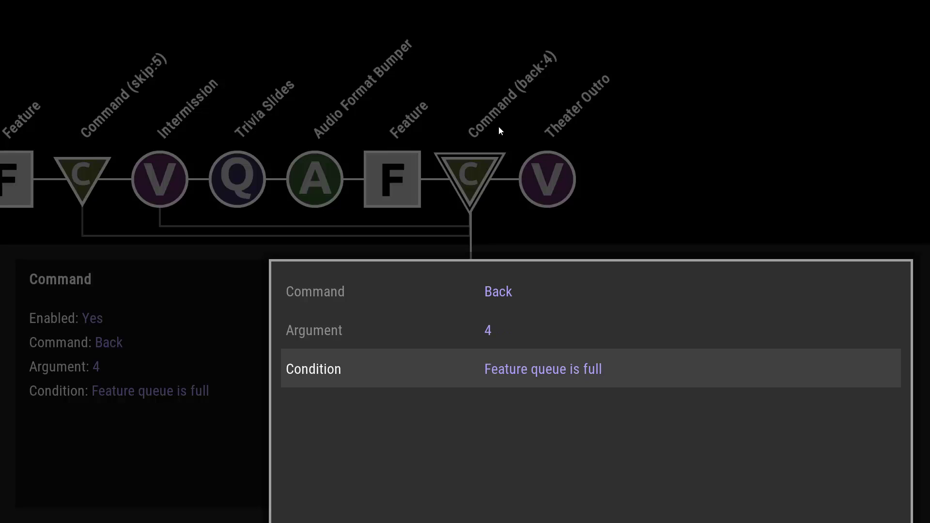
key("Return")
key("Return")
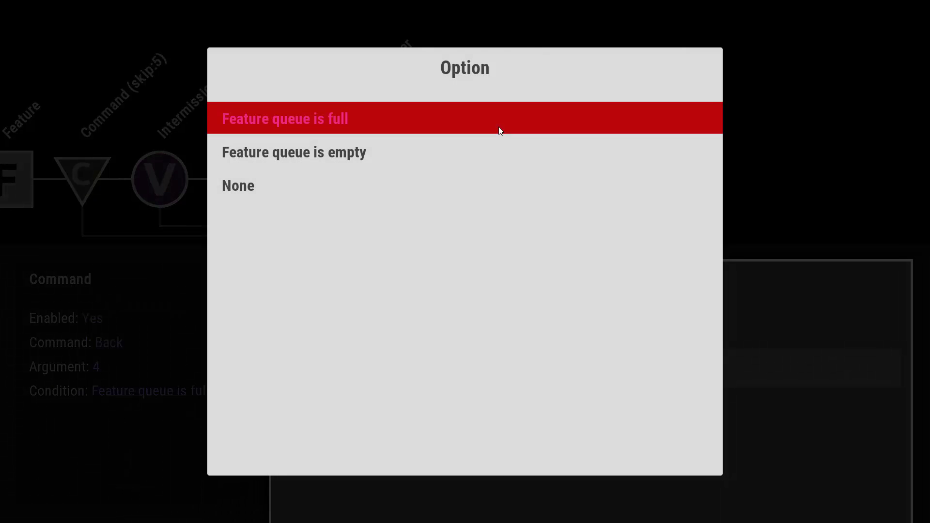
key("Down")
key("Escape")
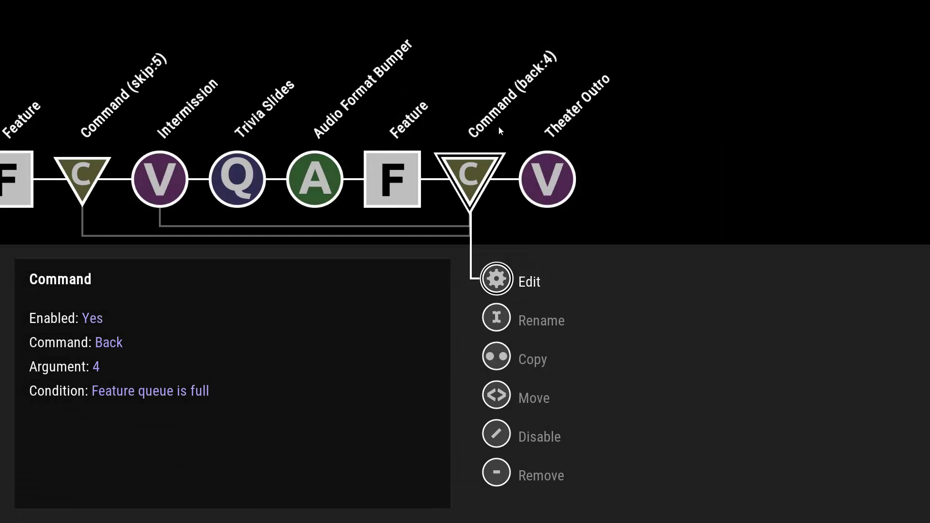
Step: Set the argument of the Skip command after the first Feature to 6
key("Left")
key("Left")
key("Left")
key("Left")
key("Left")
key("Left")
key("Left")
key("Left")
key("Left")
key("Left")
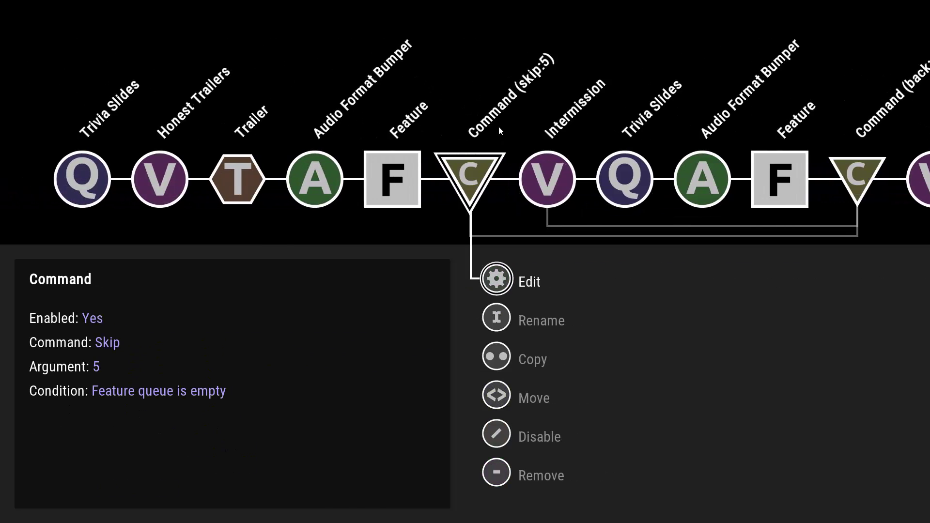
key("Return")
key("Down")
key("Right")
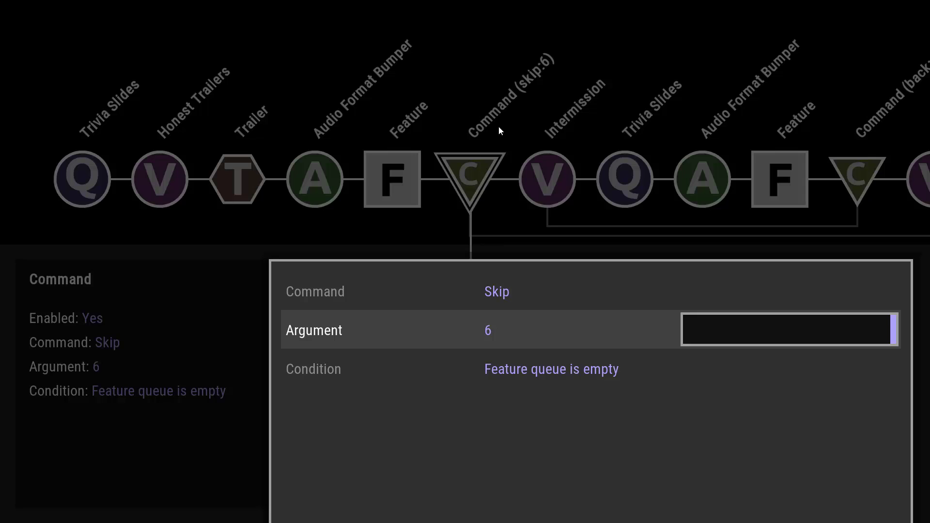
Step: Close the Skip command's settings and examine the sequence, checking the jump targets of the Skip and Back commands
key("Escape")
key("Right")
key("Right")
key("Right")
key("Right")
key("Right")
key("Right")
key("Right")
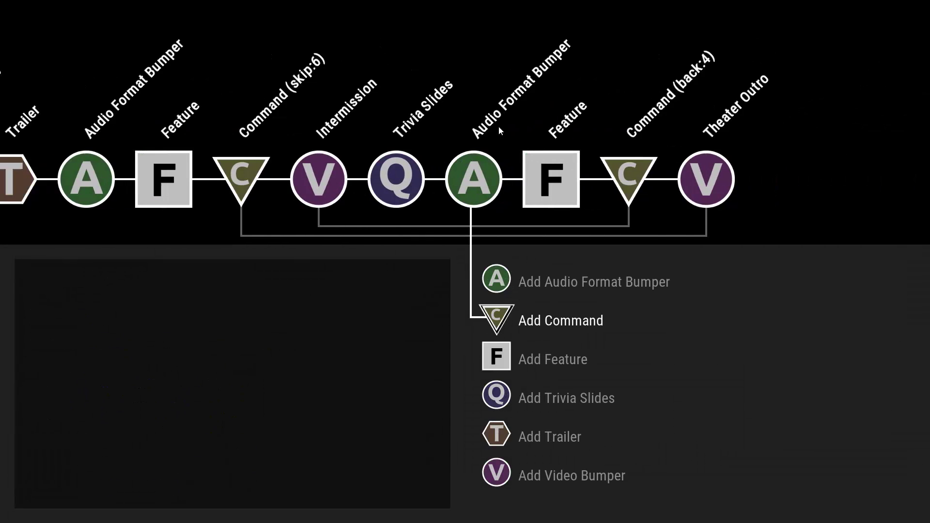
key("Left")
key("Left")
key("Left")
key("Left")
key("Left")
key("Left")
key("Left")
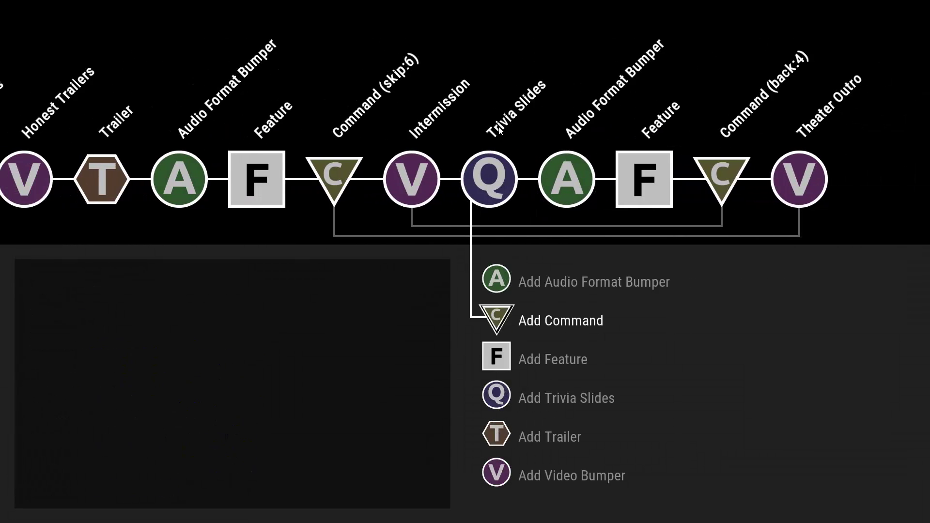
key("Right")
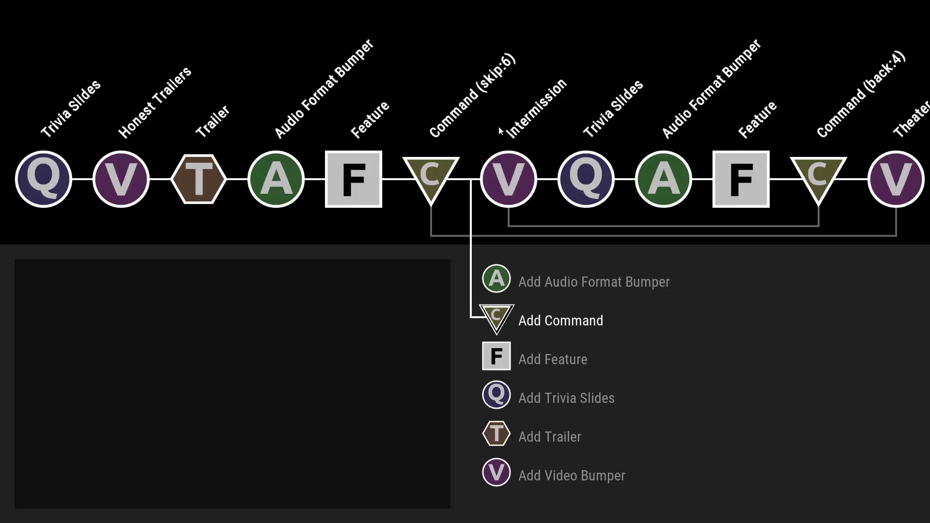
key("Right")
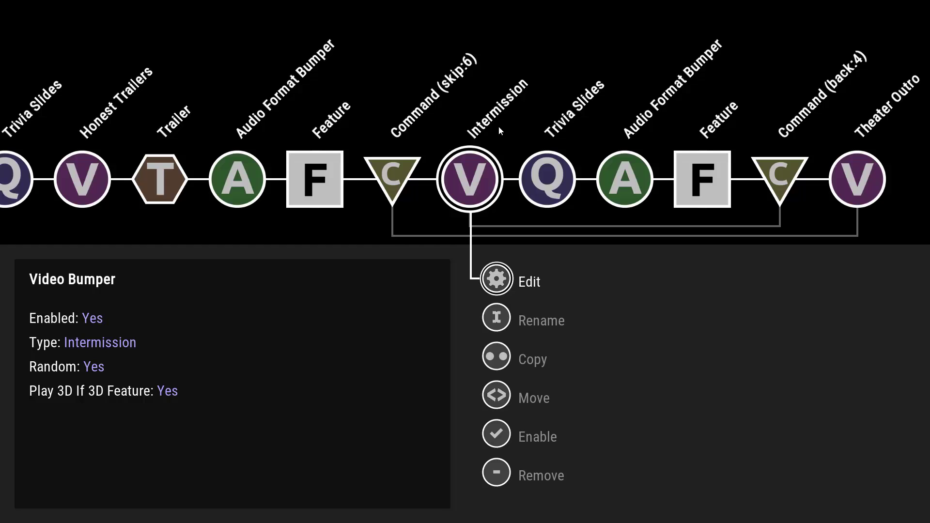
Step: Exit the sequence editor without saving the changes and return to the main Add-ons list
key("Escape")
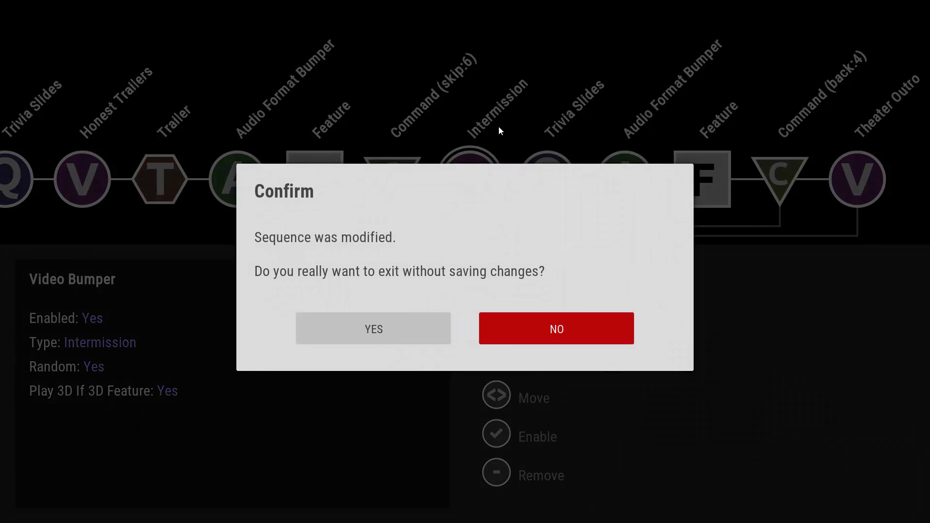
key("Left")
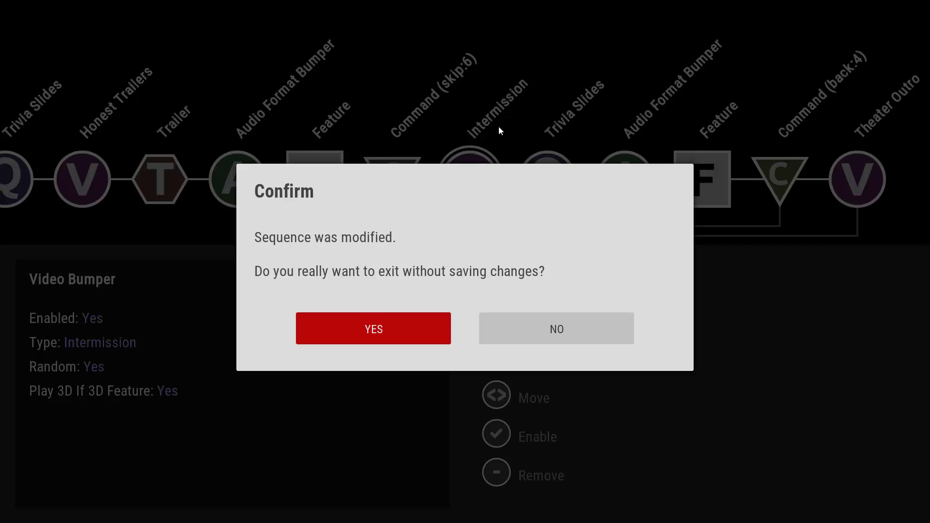
key("Return")
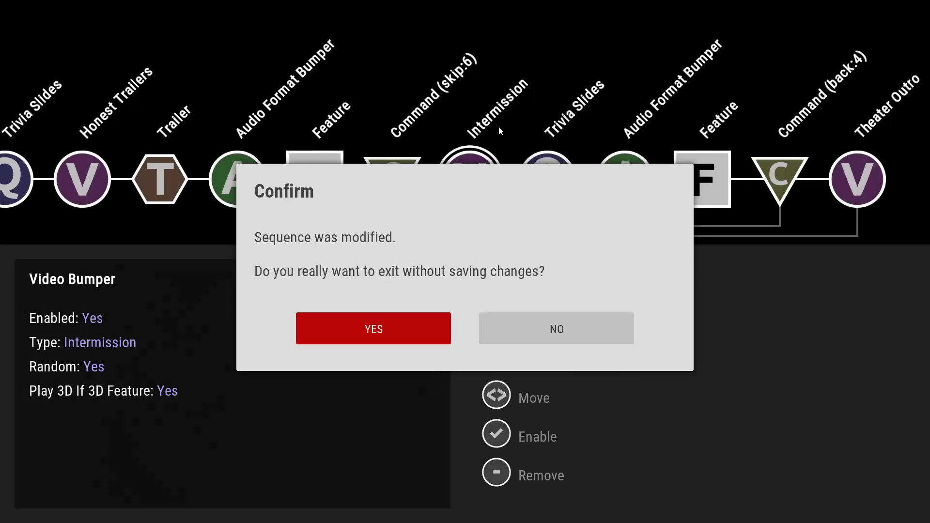
key("BackSpace")
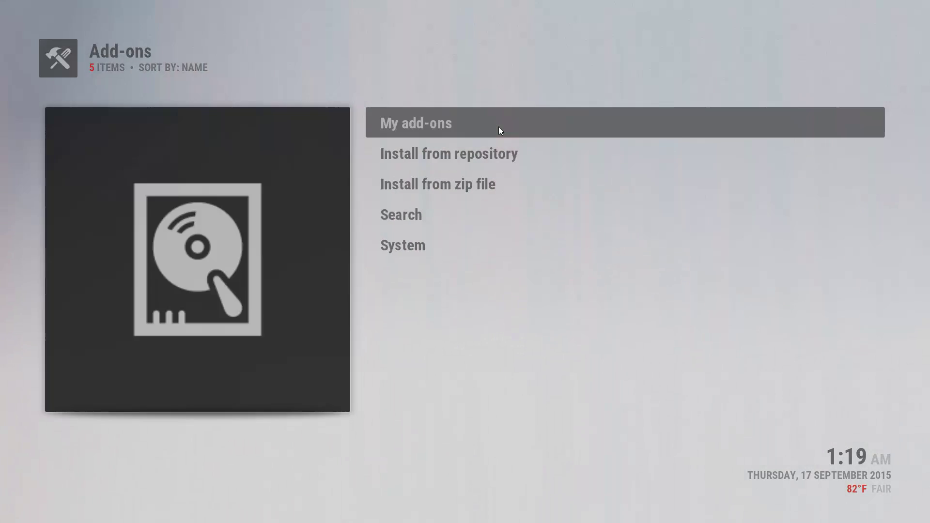
Step: Go to the Movies library and open The Hobbit Collection
key("BackSpace")
key("Left")
key("Left")
key("Left")
key("Left")
key("Left")
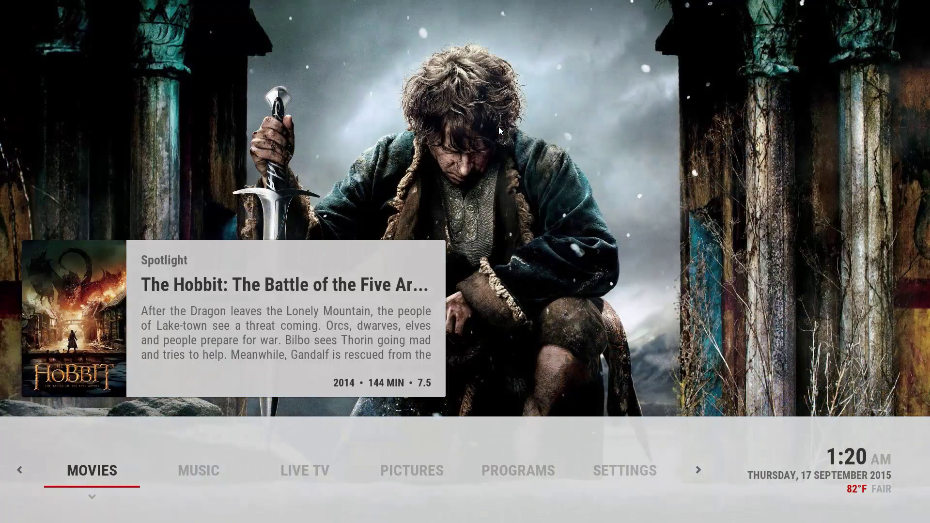
key("Return")
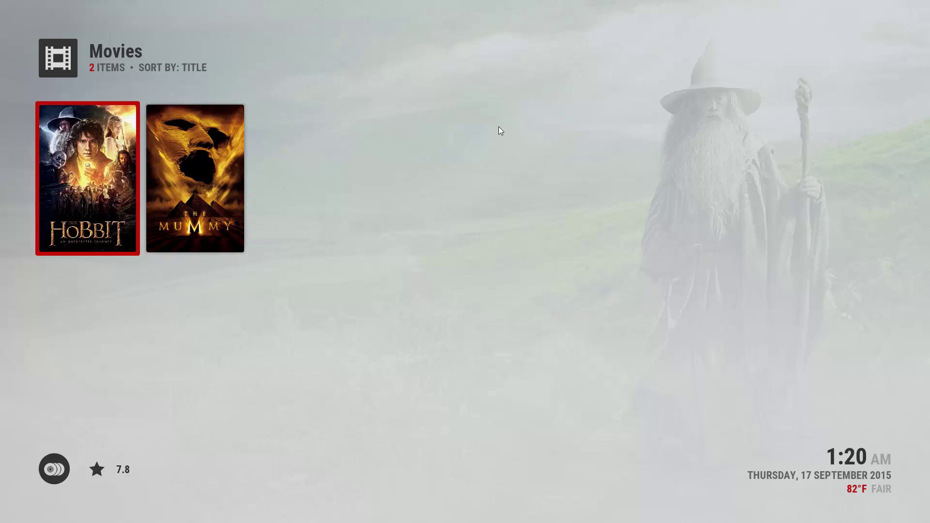
key("Return")
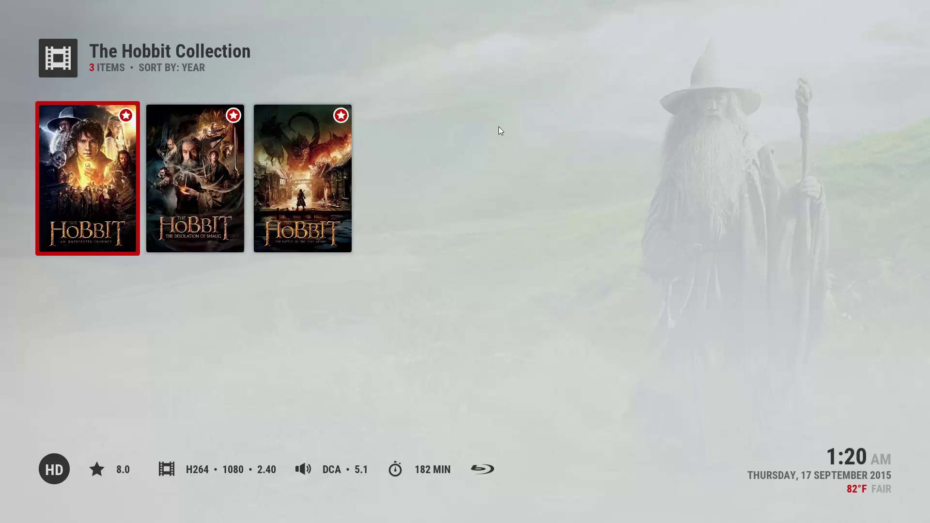
key("i")
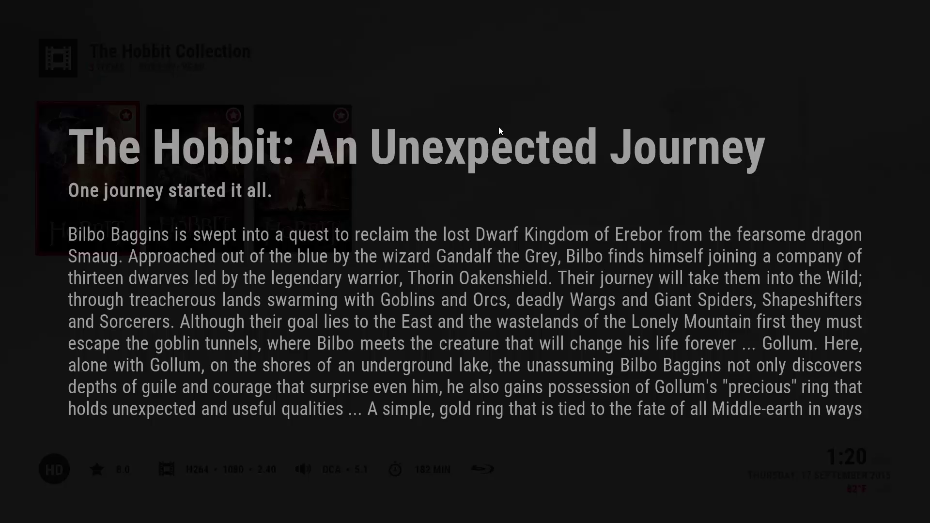
key("Escape")
key("Right")
key("Left")
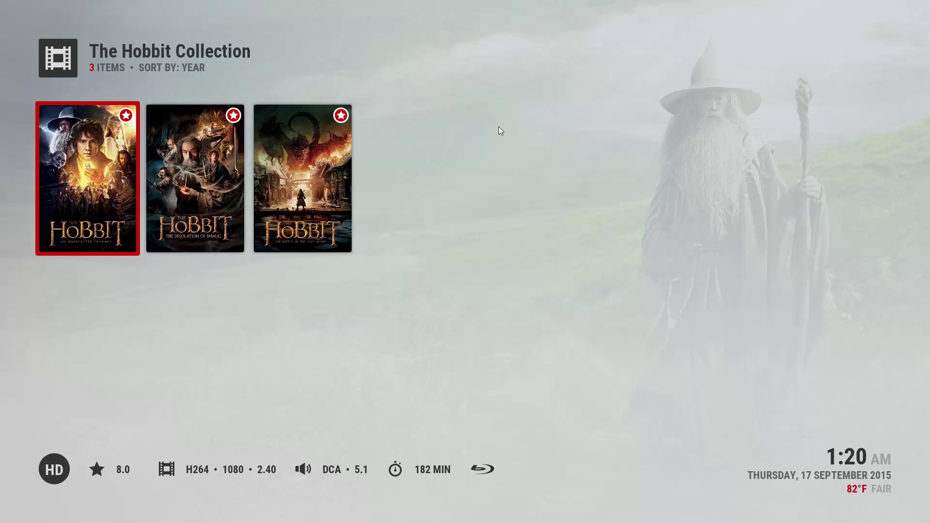
key("i")
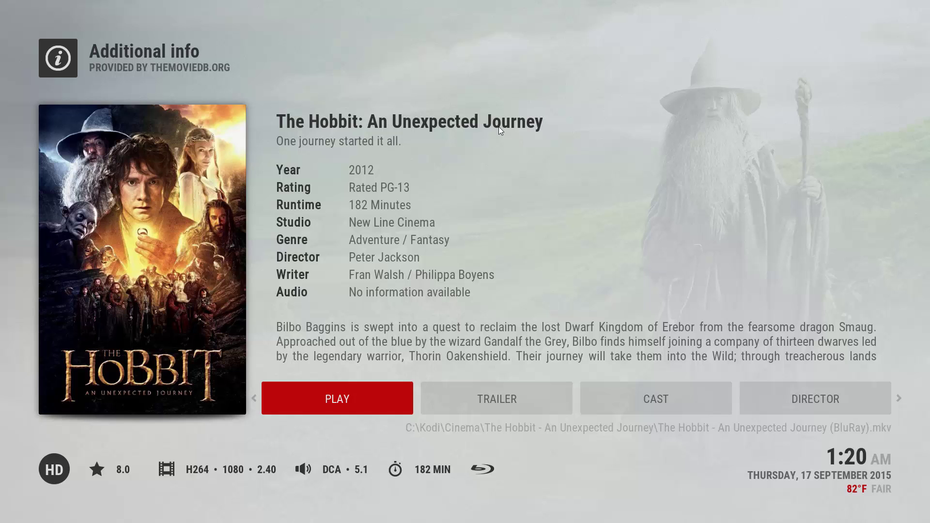
key("Escape")
Step: Launch CinemaVision for The Hobbit: An Unexpected Journey
key("c")
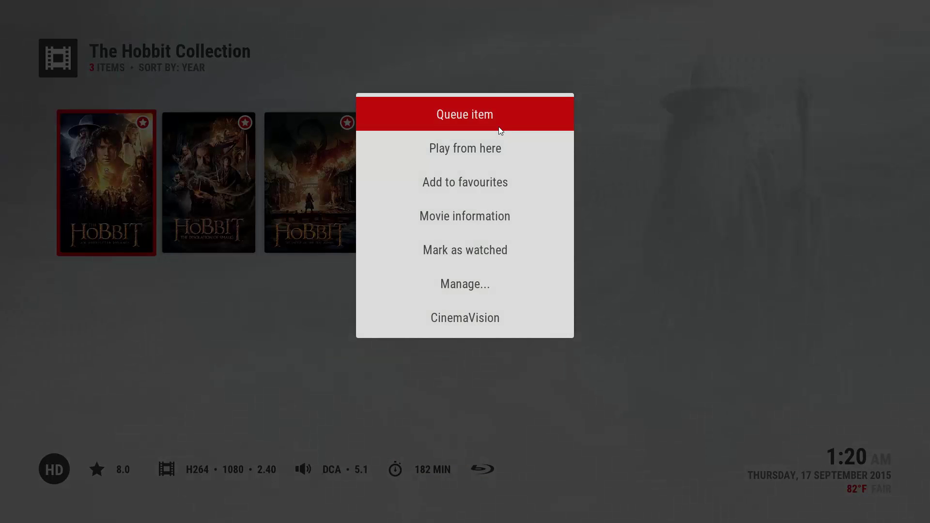
key("Up")
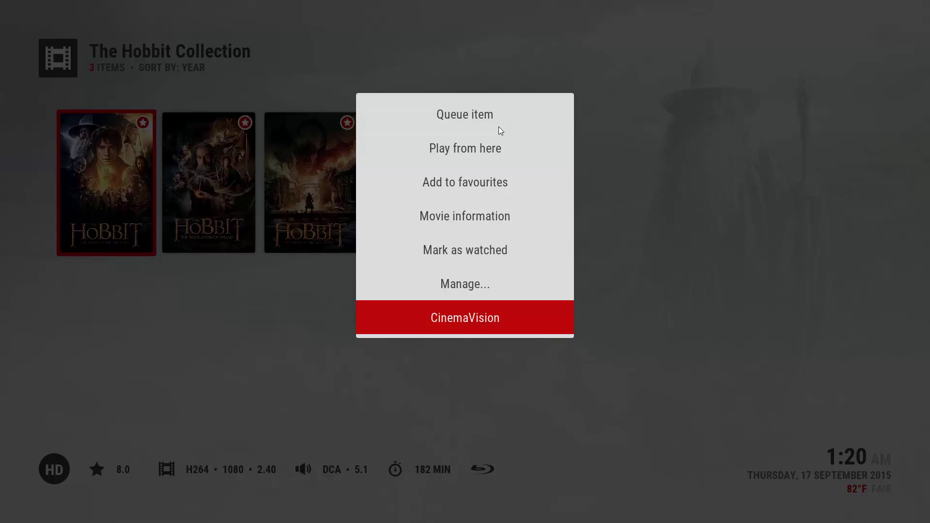
key("Return")
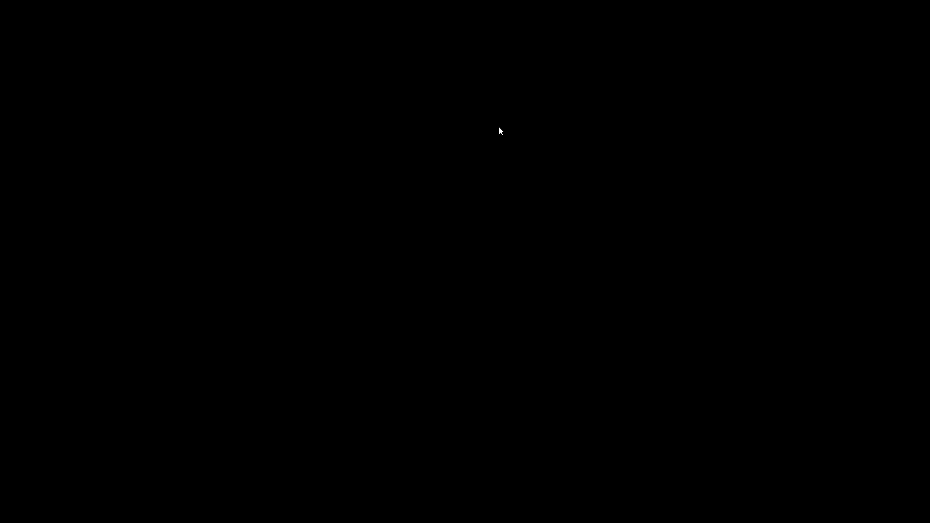